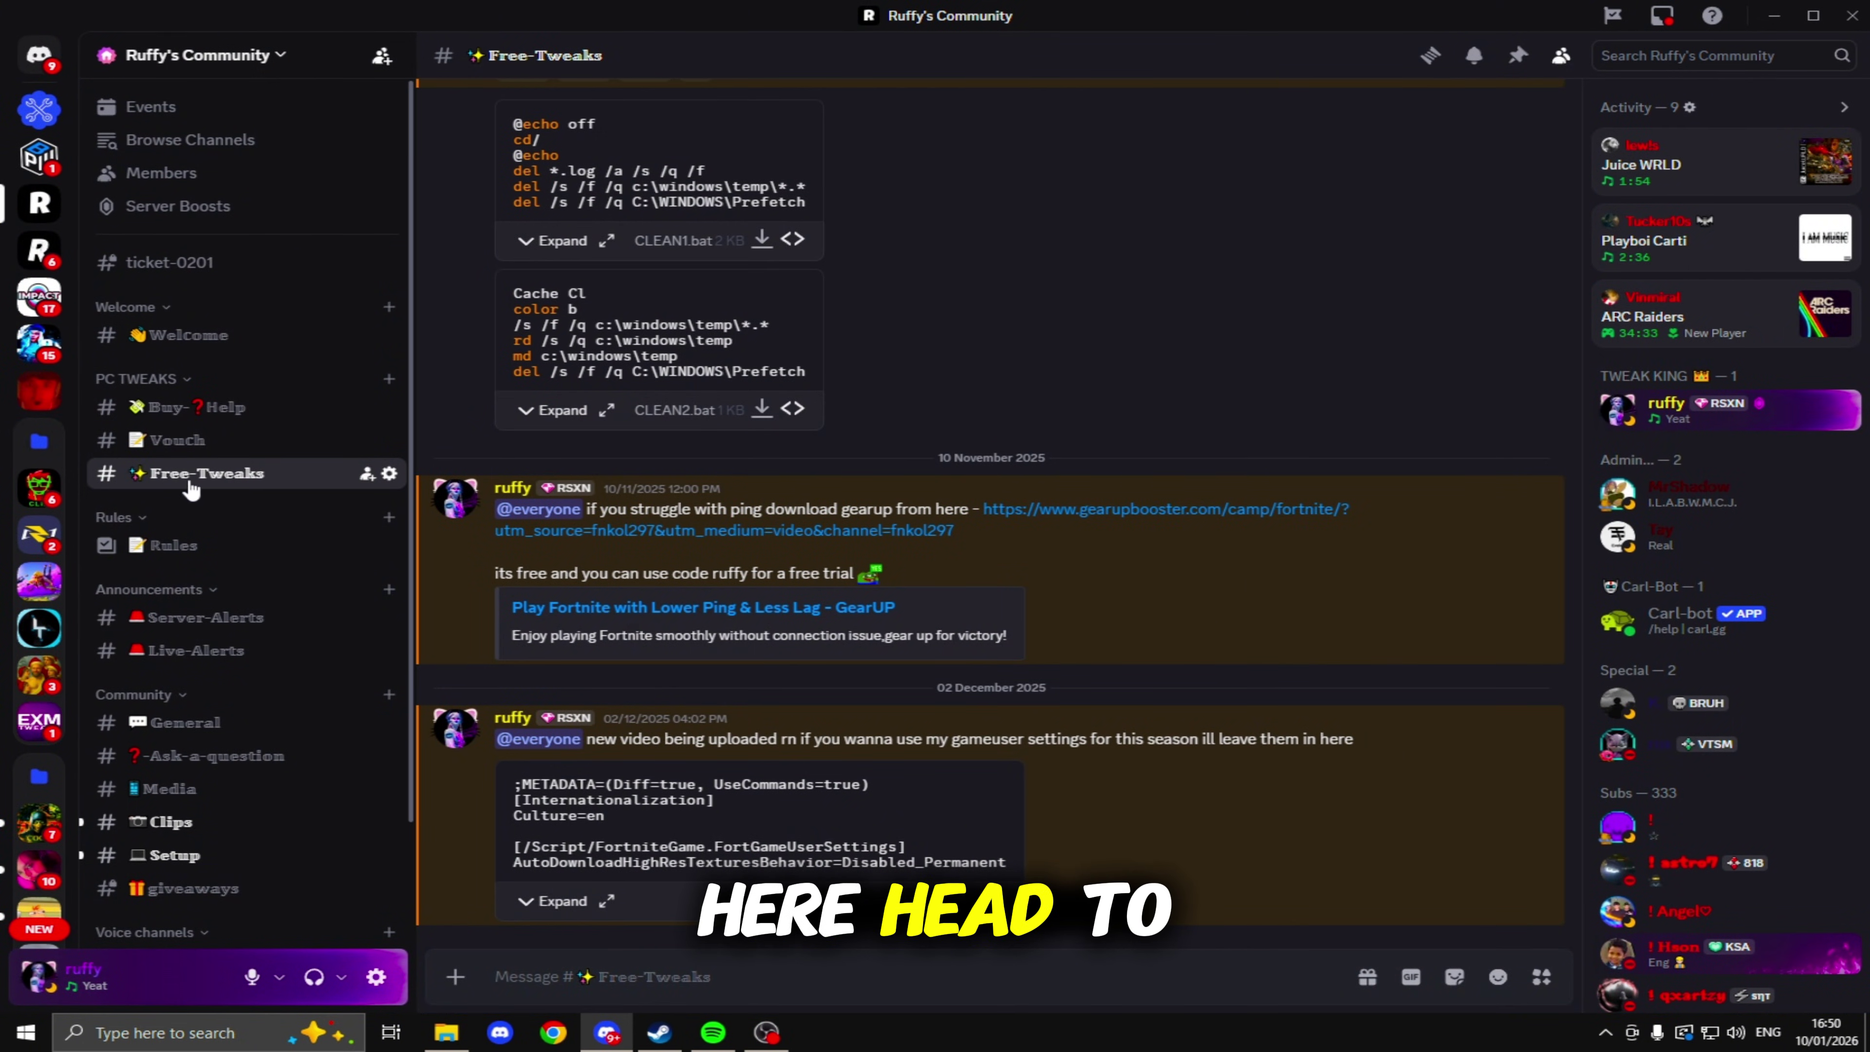
Download Autoruns.exe from the Free-Tweaks channel and minimize the windows to reach the desktop
{"action": "scroll", "coordinate": [595, 406], "scroll_direction": "up", "scroll_amount": 20}
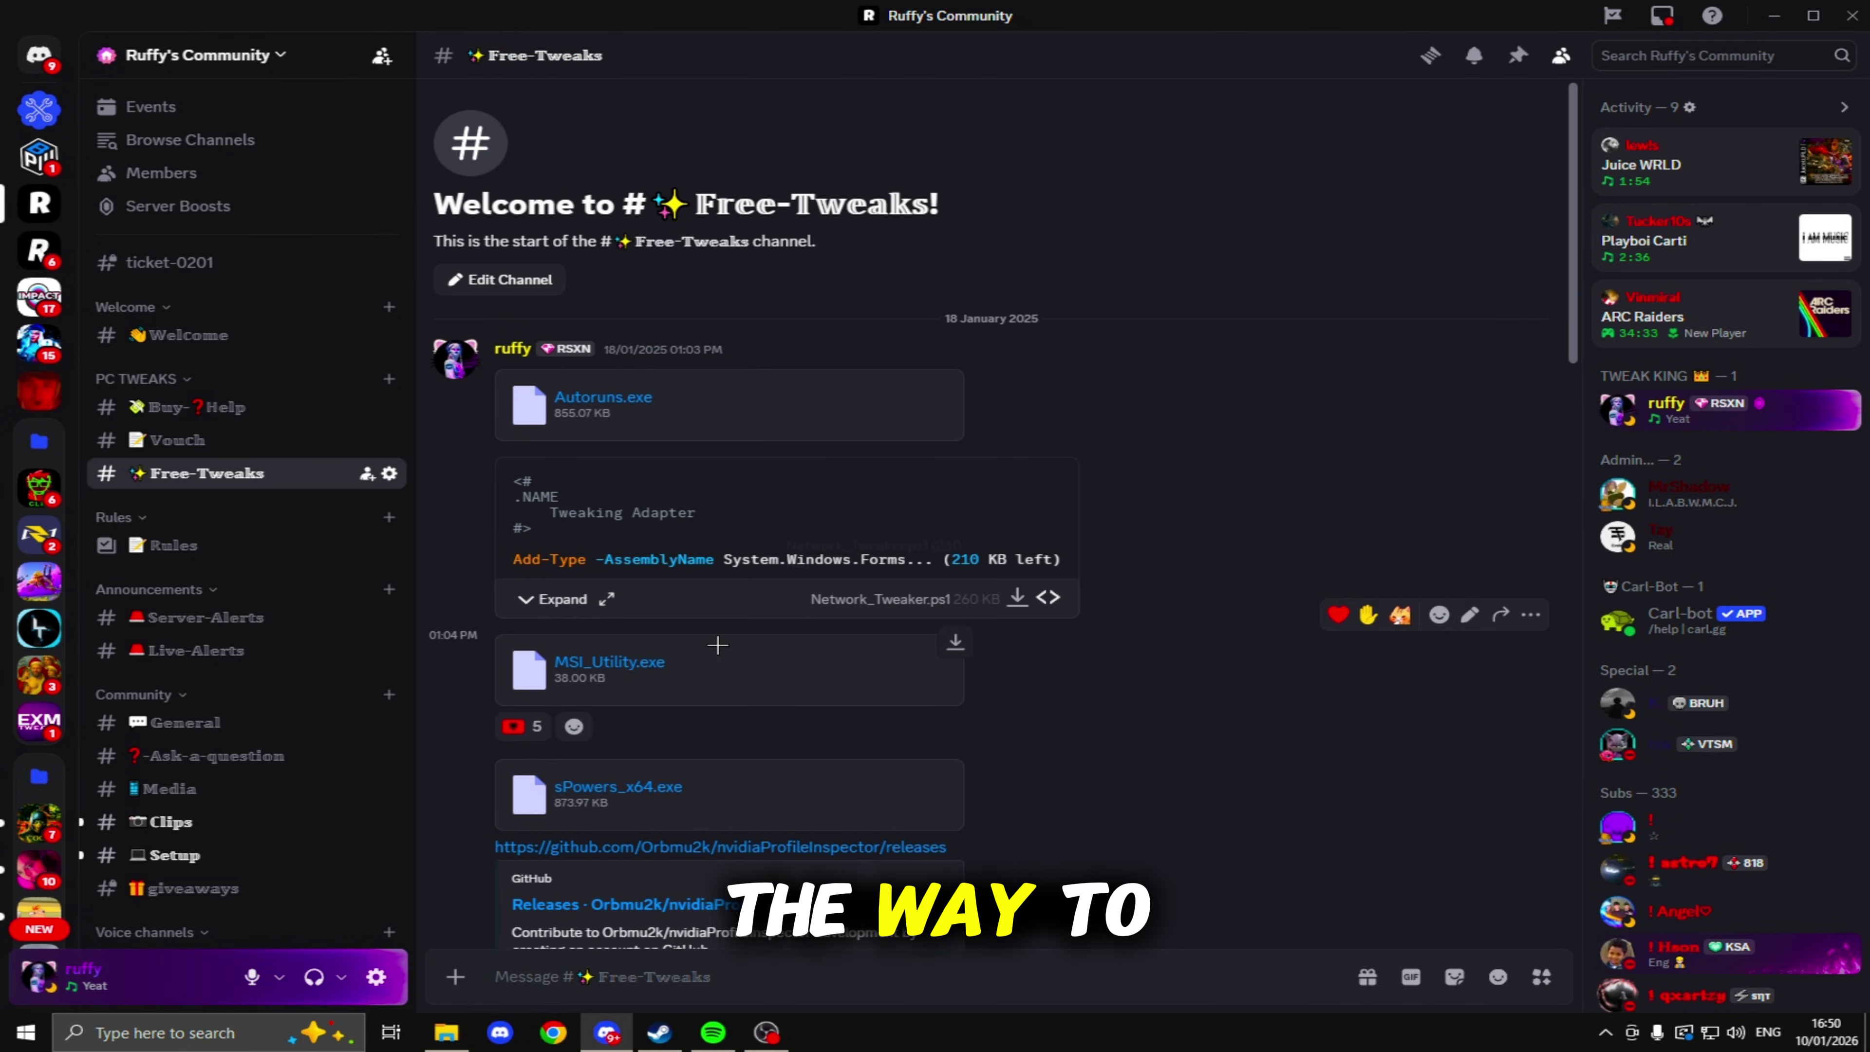
{"action": "left_click", "coordinate": [596, 401]}
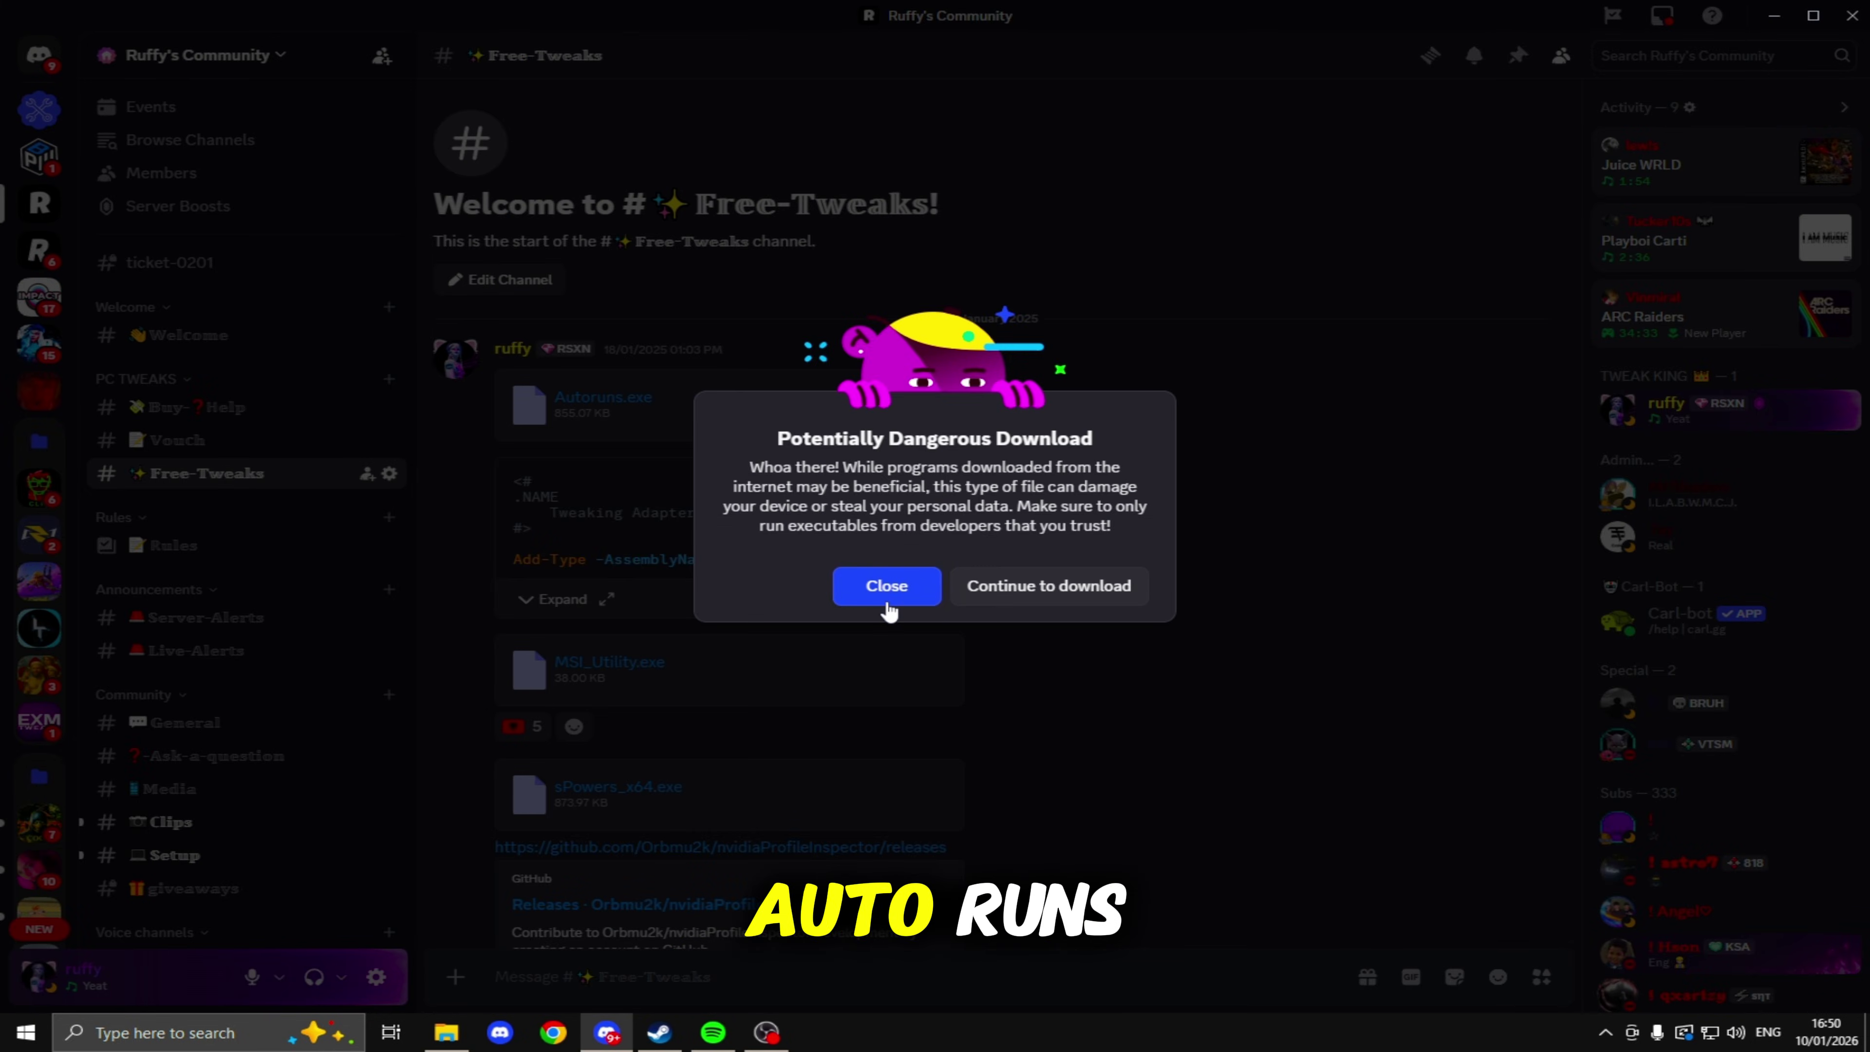
{"action": "left_click", "coordinate": [1009, 587]}
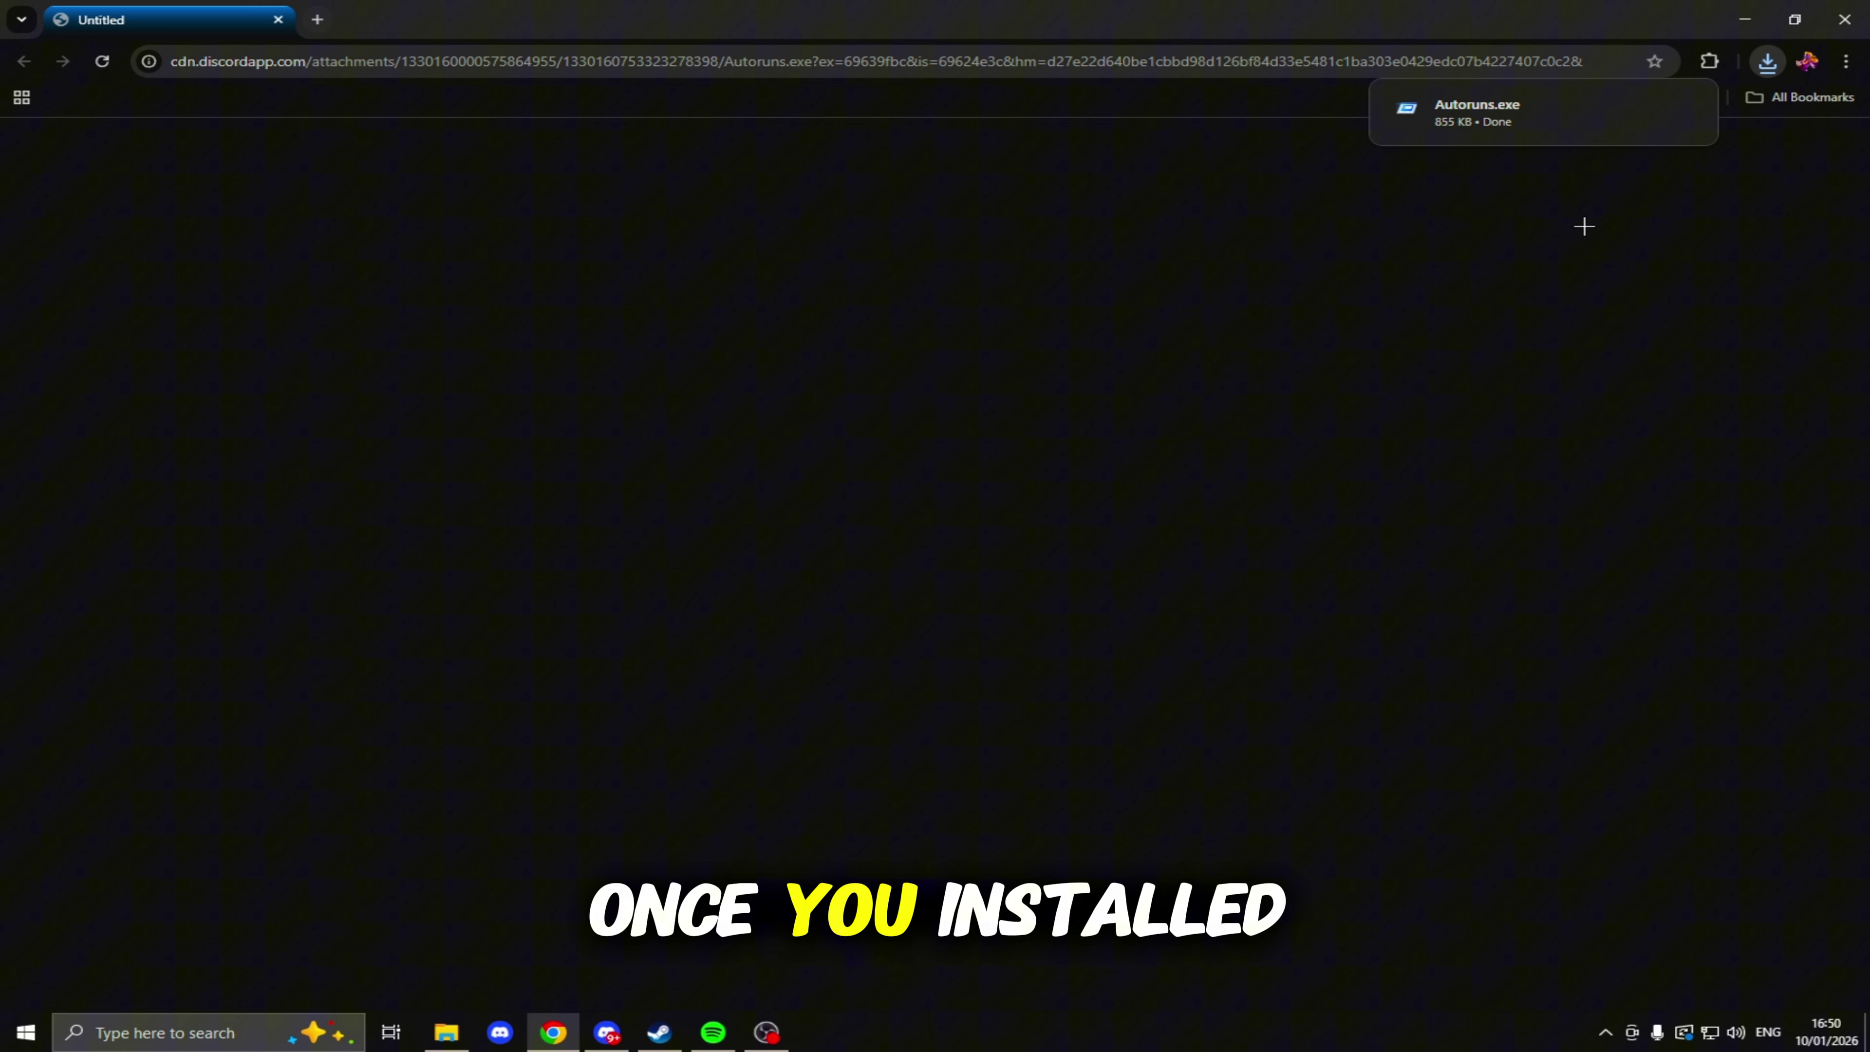
{"action": "left_click", "coordinate": [1795, 19]}
{"action": "left_click", "coordinate": [1714, 16]}
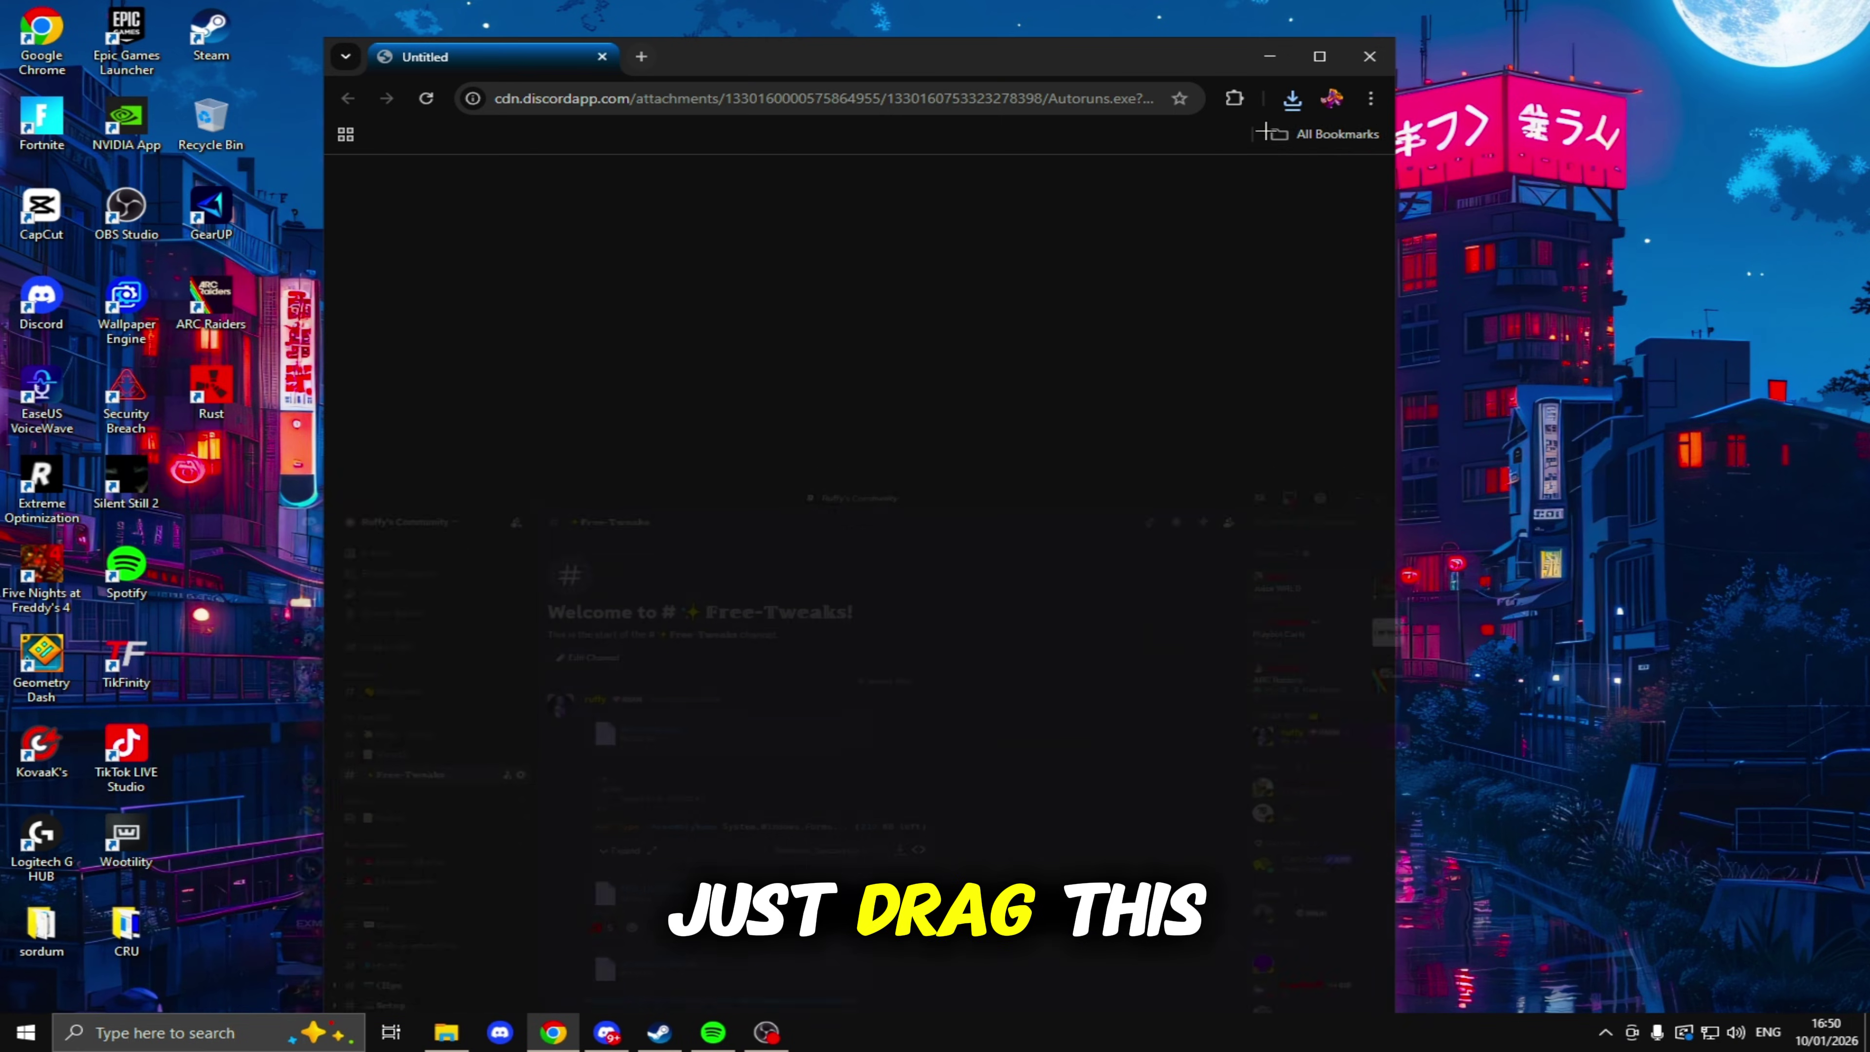
{"action": "left_click", "coordinate": [1291, 97]}
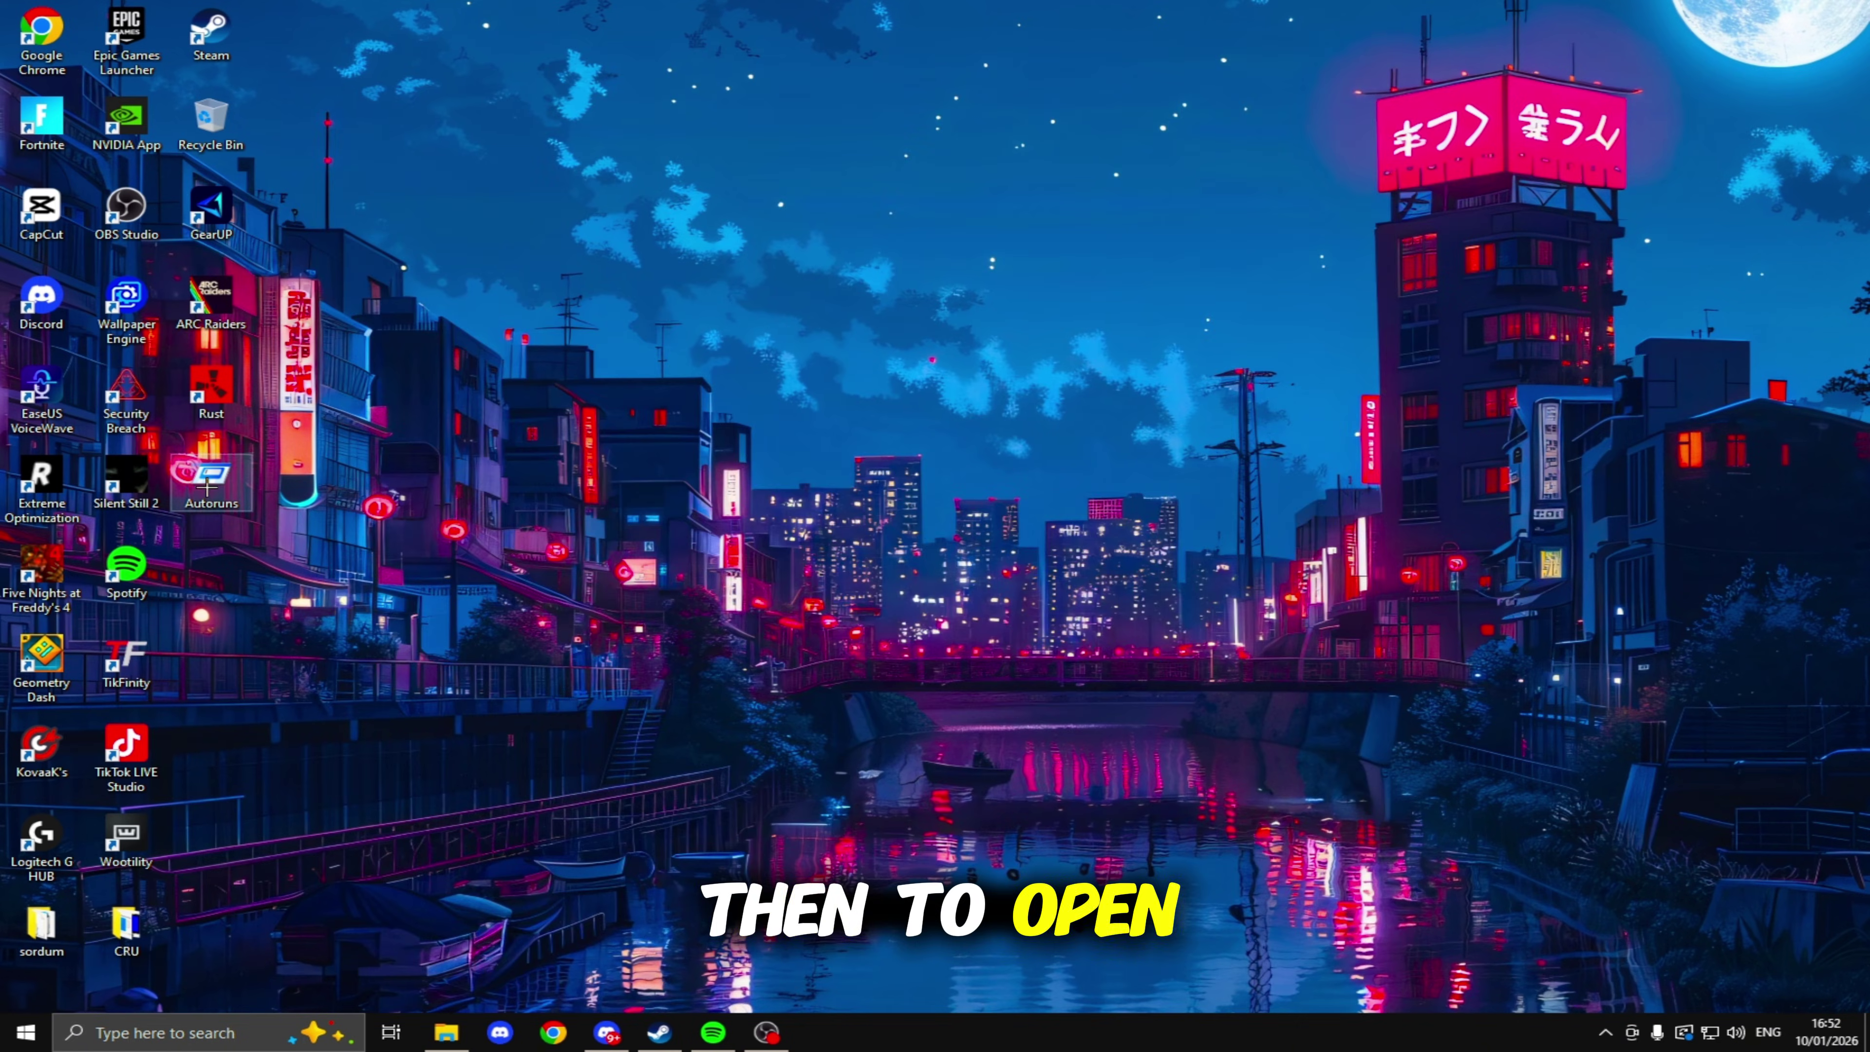
Run Autoruns as administrator and untick Discord on the Everything tab
{"action": "right_click", "coordinate": [207, 488]}
{"action": "left_click", "coordinate": [273, 527]}
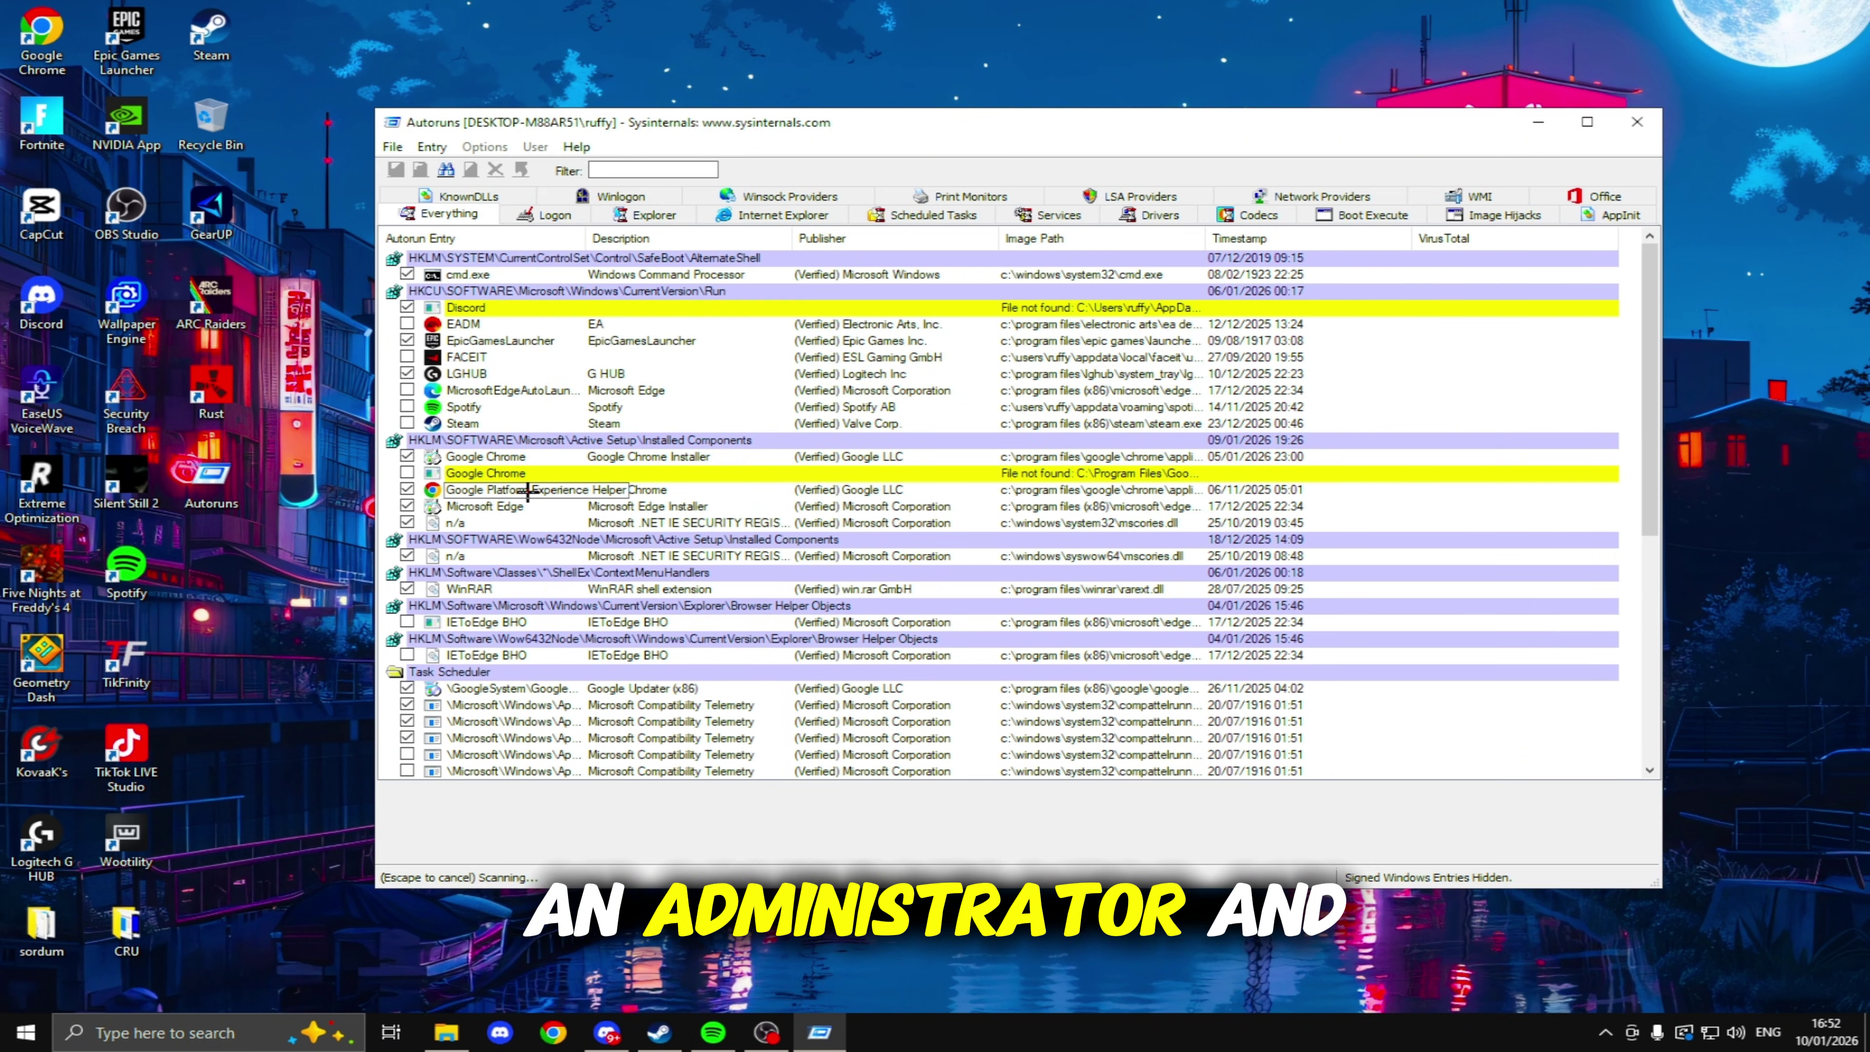
{"action": "left_click", "coordinate": [407, 308]}
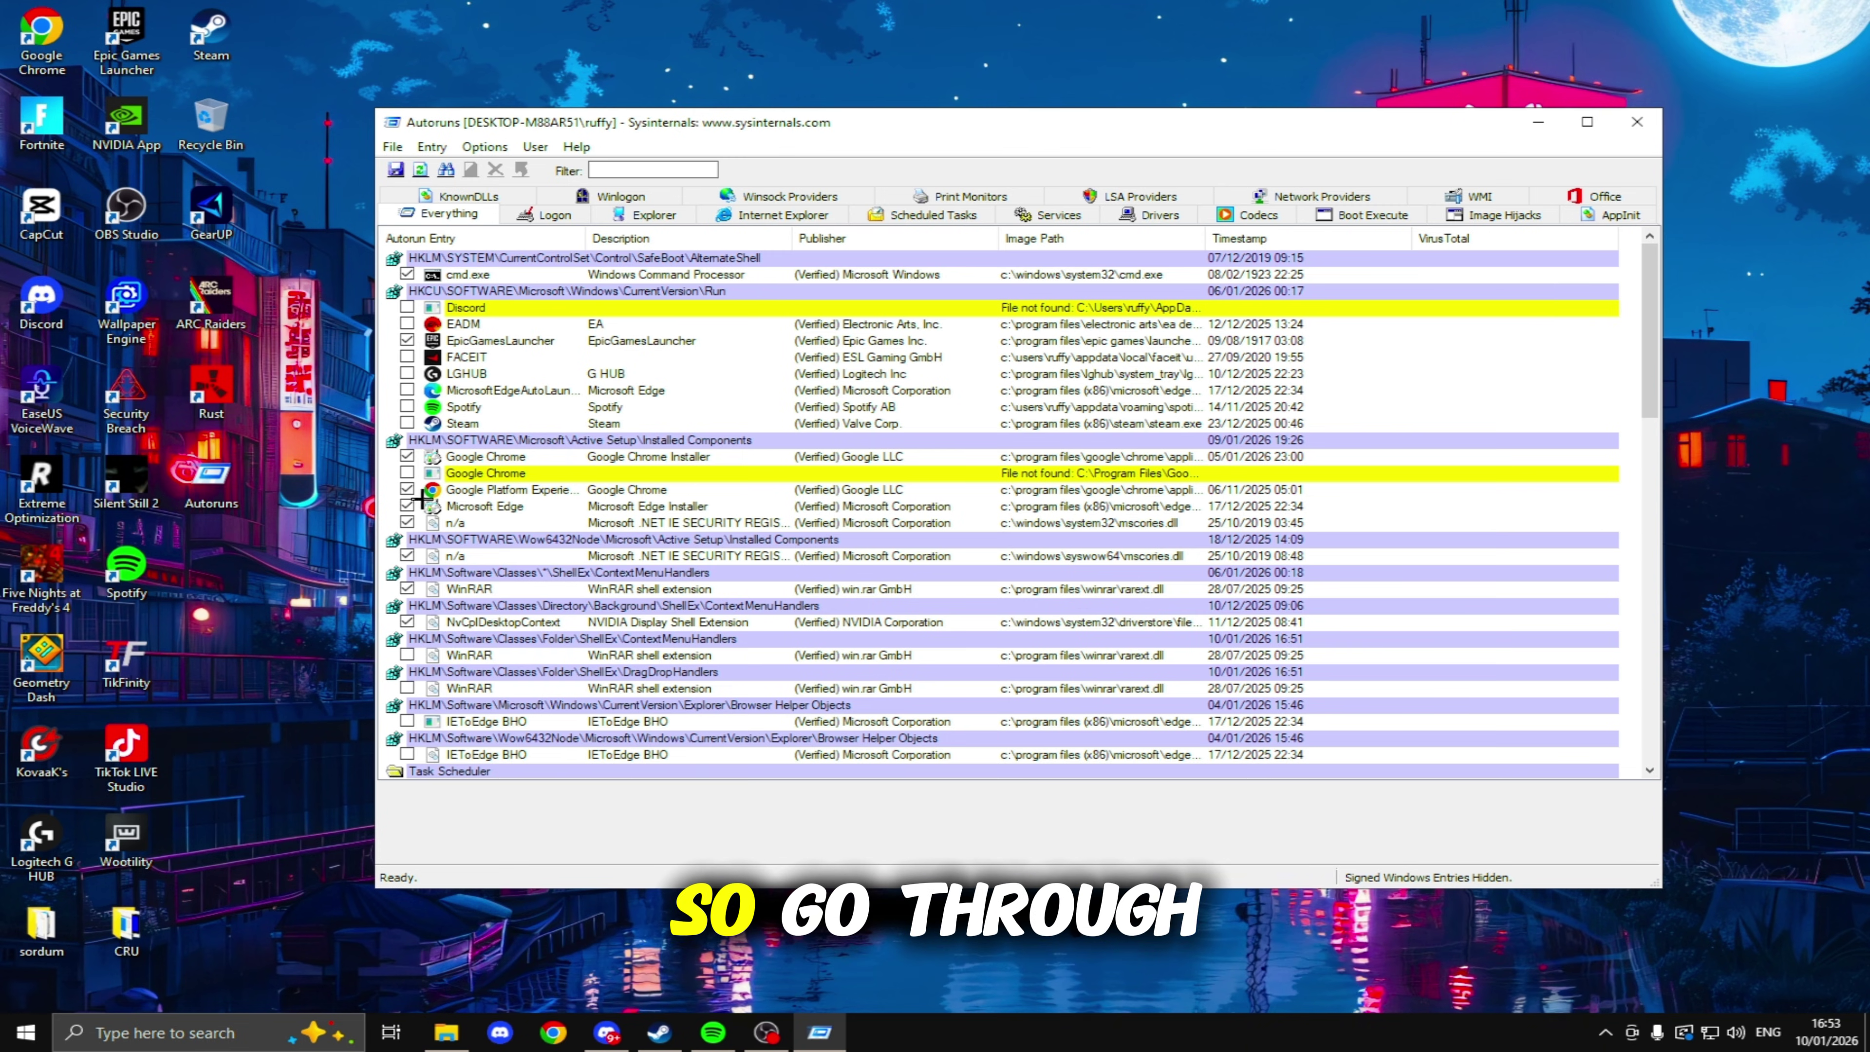
Look through the remaining startup entries, then close Autoruns
{"action": "scroll", "coordinate": [434, 471], "scroll_direction": "down", "scroll_amount": 3}
{"action": "scroll", "coordinate": [442, 458], "scroll_direction": "down", "scroll_amount": 1}
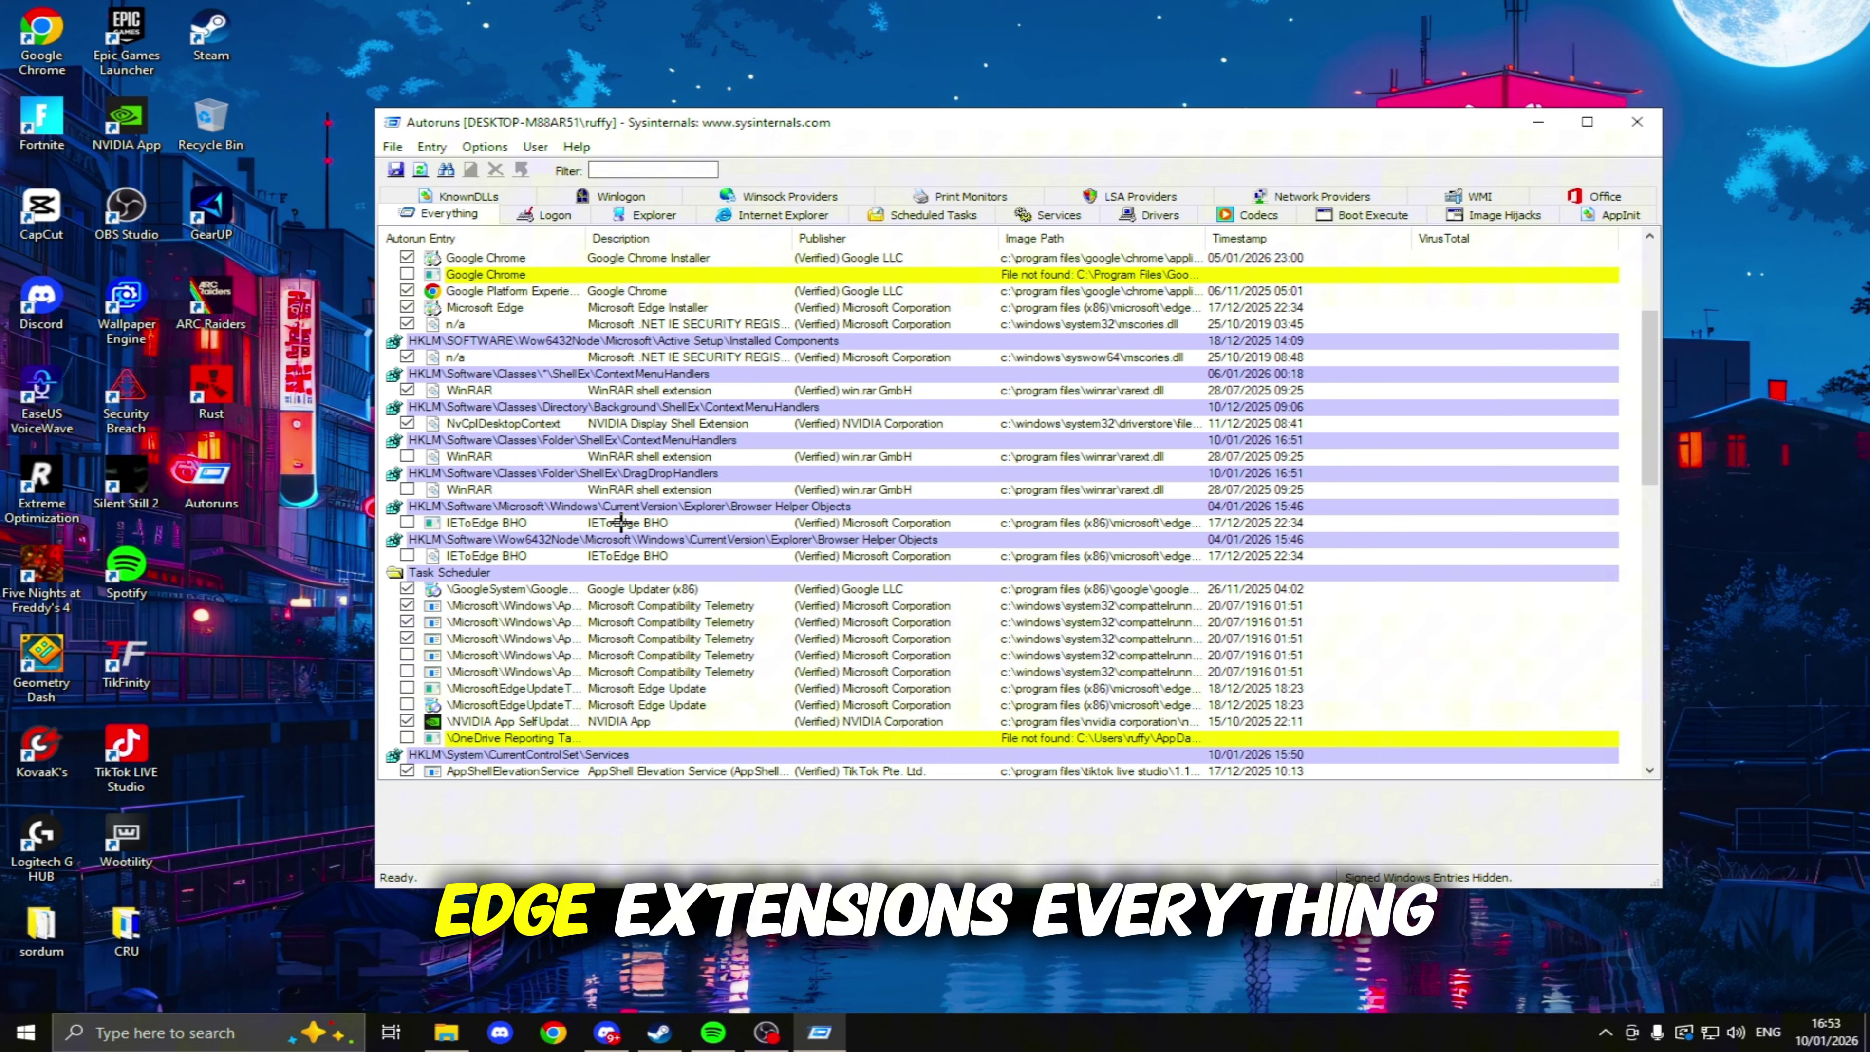
{"action": "scroll", "coordinate": [486, 589], "scroll_direction": "down", "scroll_amount": 4}
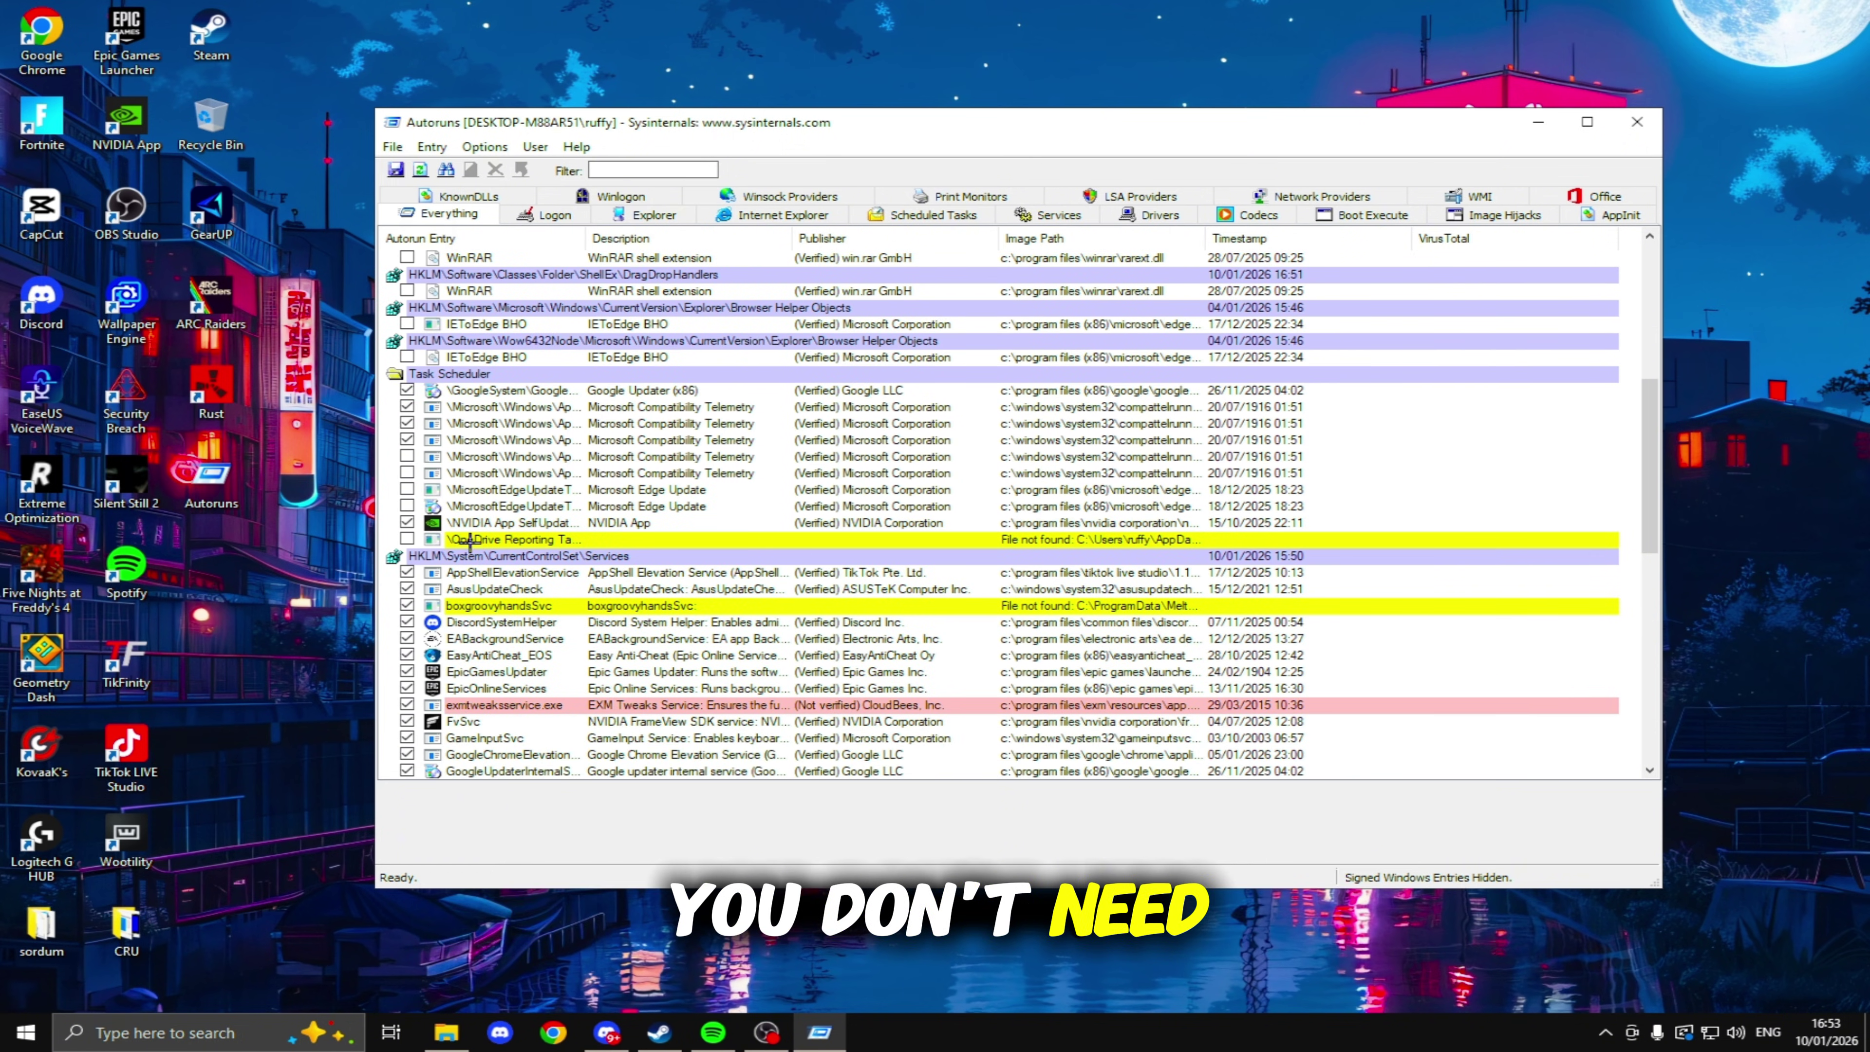
{"action": "scroll", "coordinate": [477, 604], "scroll_direction": "down", "scroll_amount": 4}
{"action": "scroll", "coordinate": [477, 608], "scroll_direction": "up", "scroll_amount": 15}
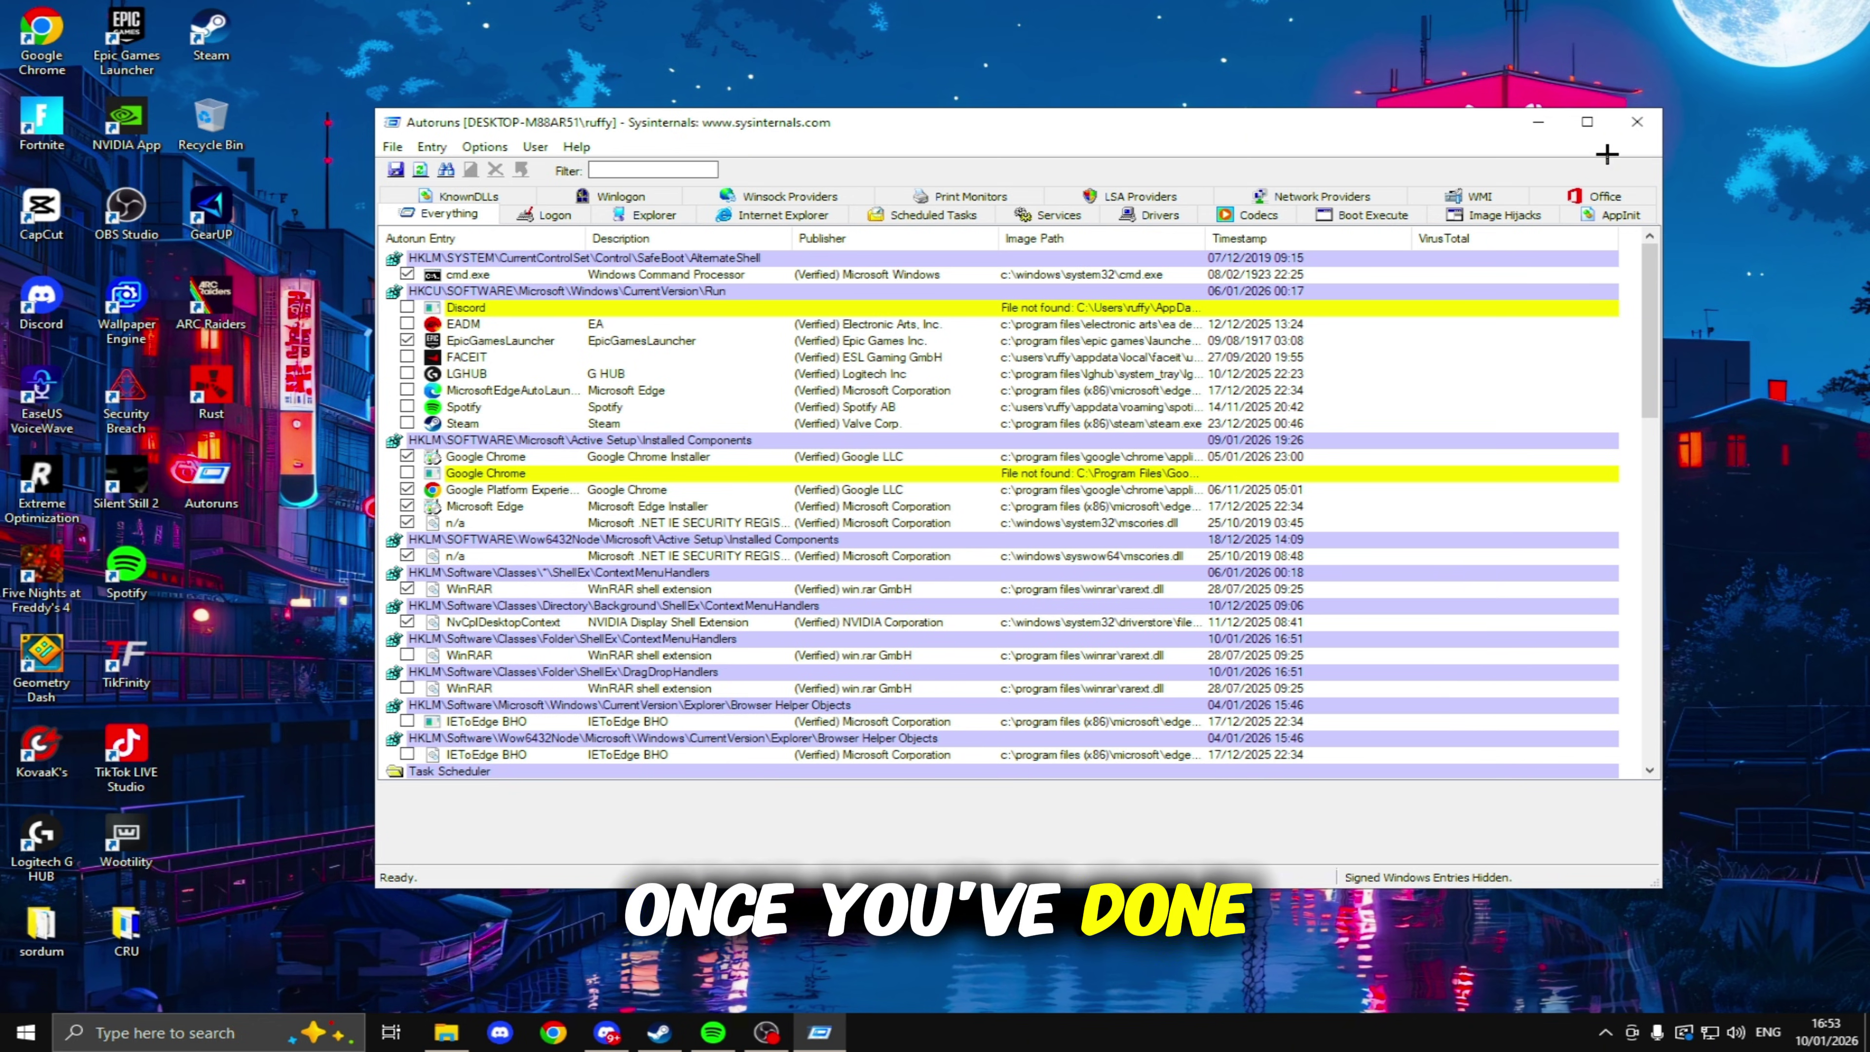
{"action": "left_click", "coordinate": [1637, 122]}
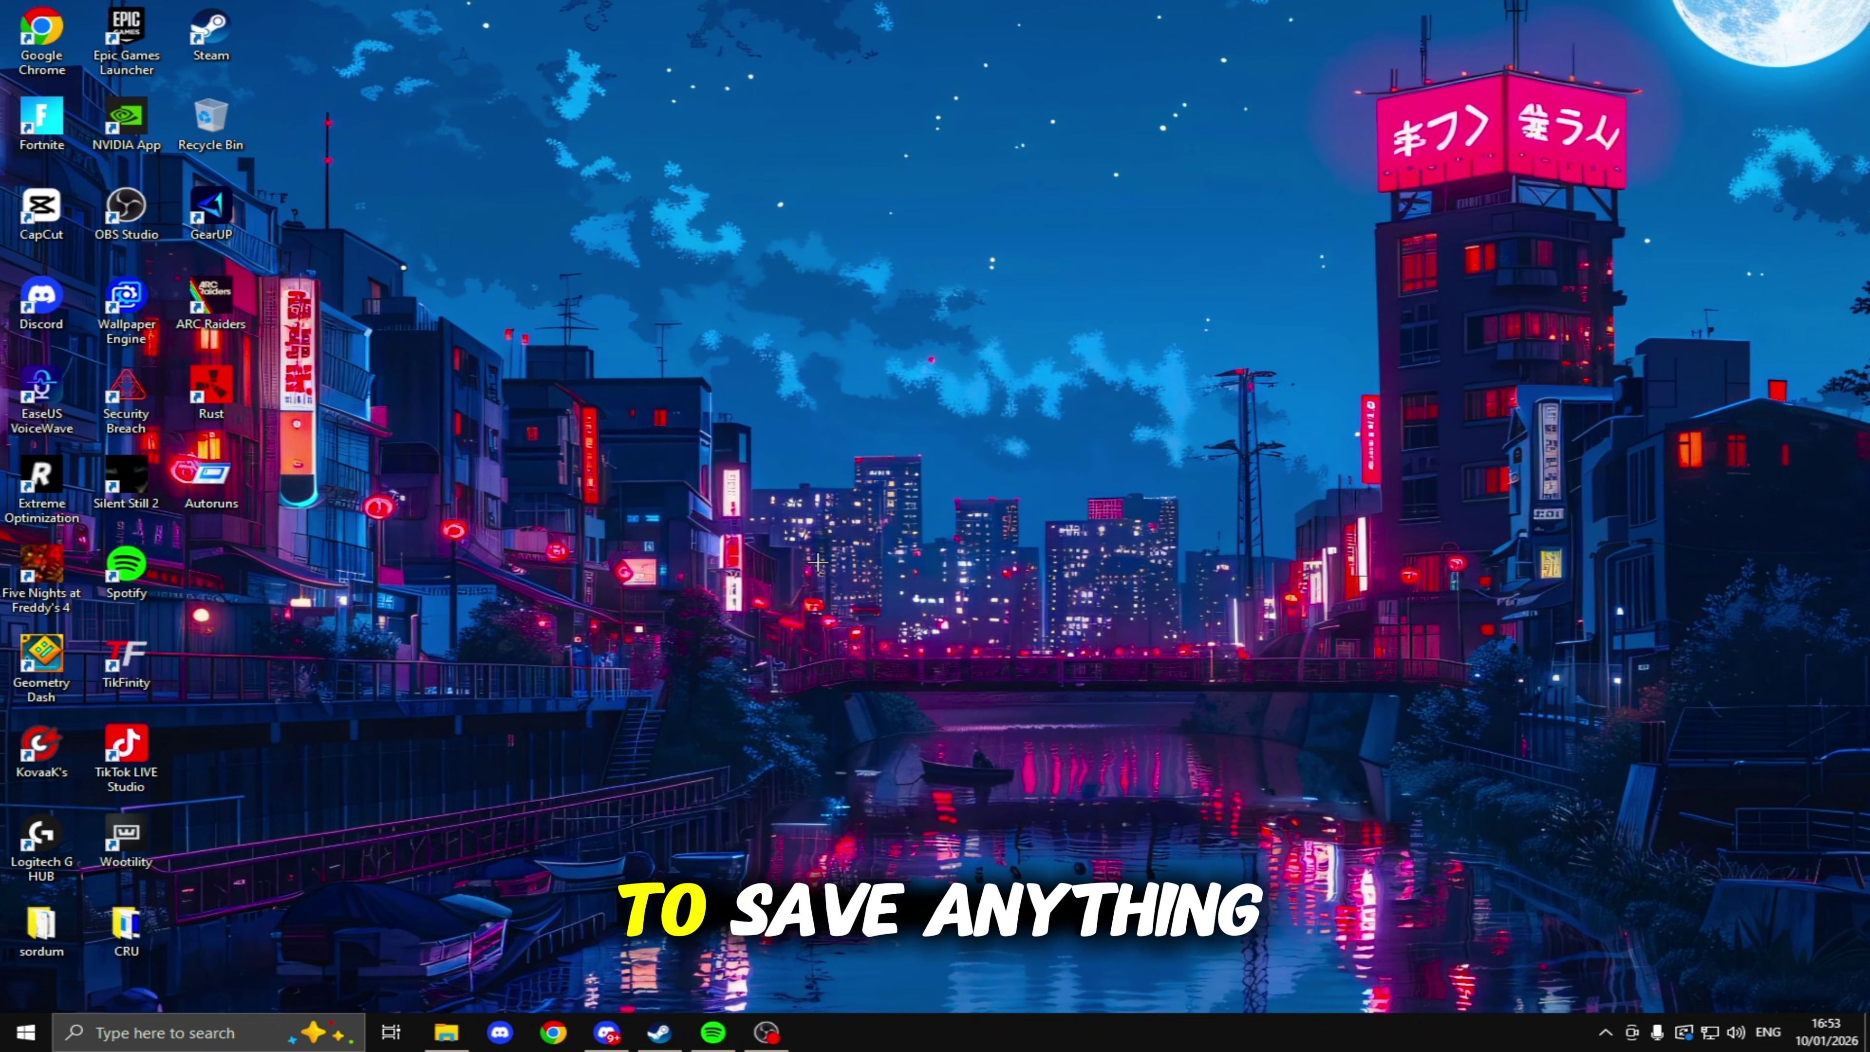
Move the Autoruns file to the Recycle Bin and delete it permanently
{"action": "left_click_drag", "start_coordinate": [211, 471], "coordinate": [212, 117]}
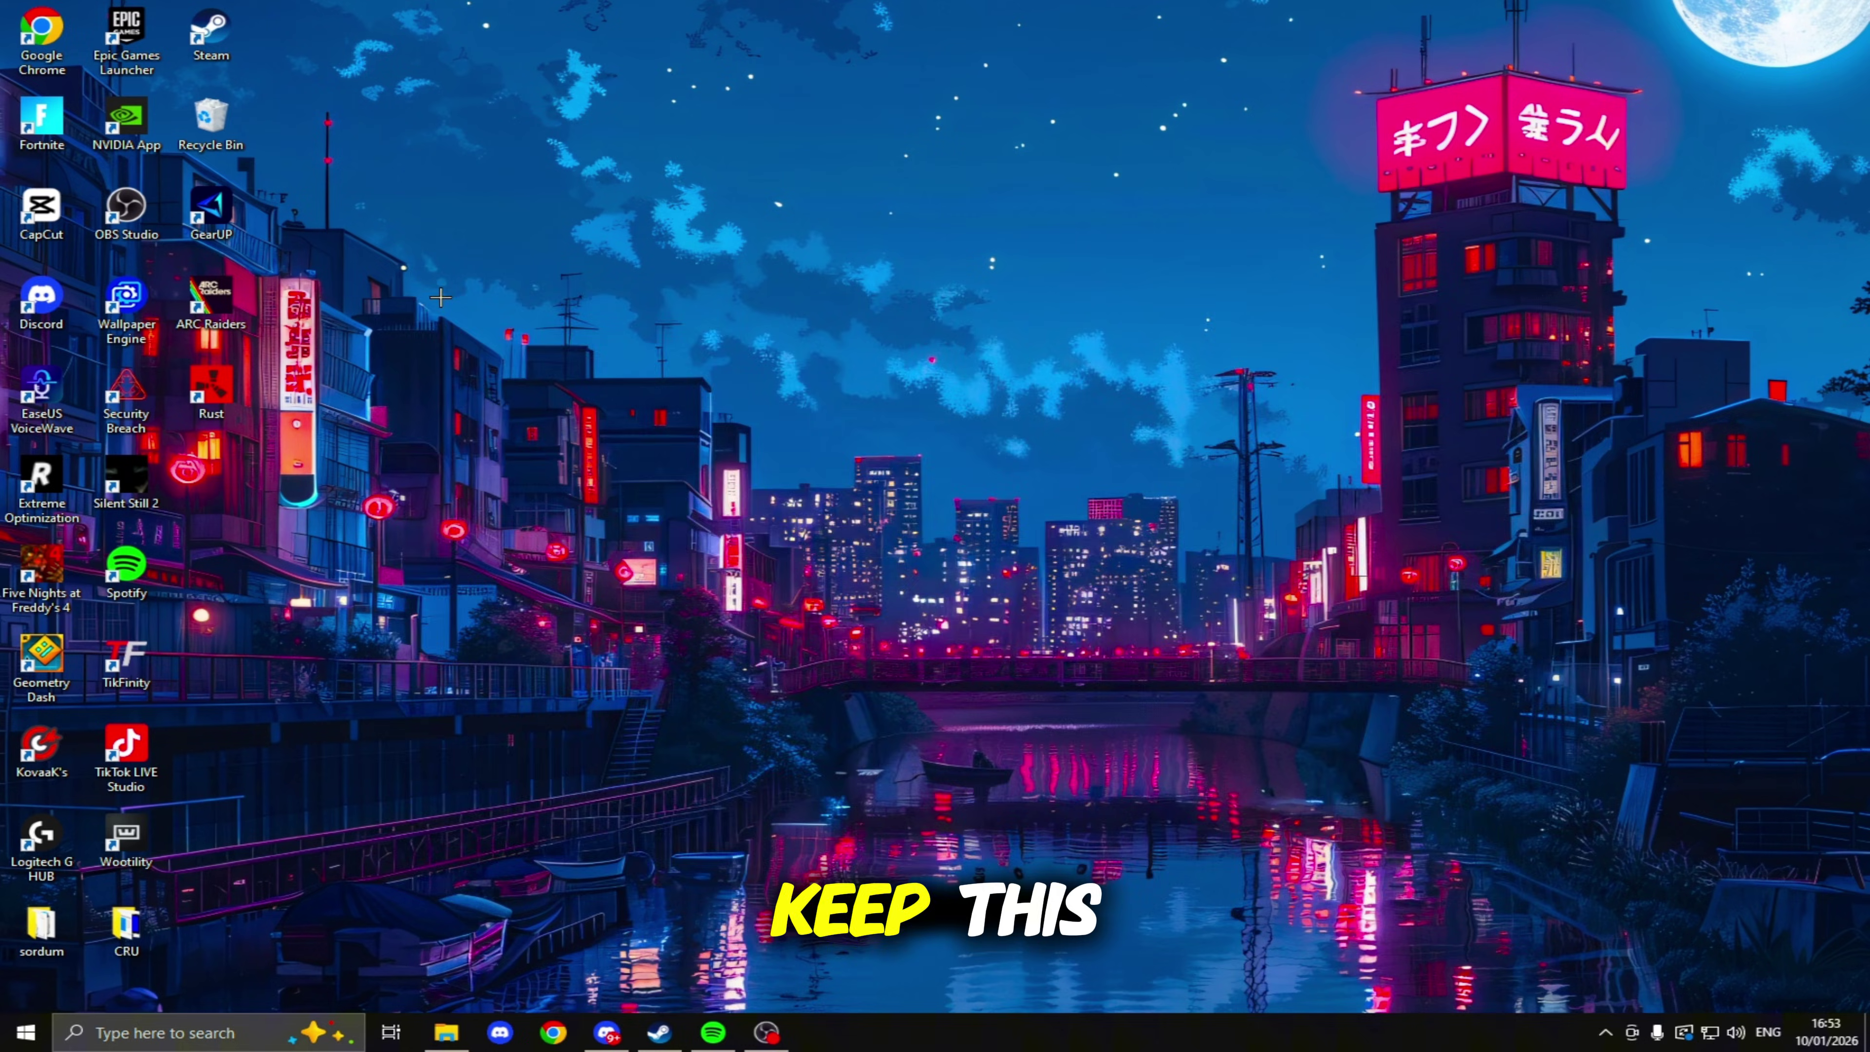
{"action": "double_click", "coordinate": [211, 118]}
{"action": "key", "text": "Delete"}
{"action": "left_click", "coordinate": [1014, 593]}
{"action": "left_click", "coordinate": [1568, 299]}
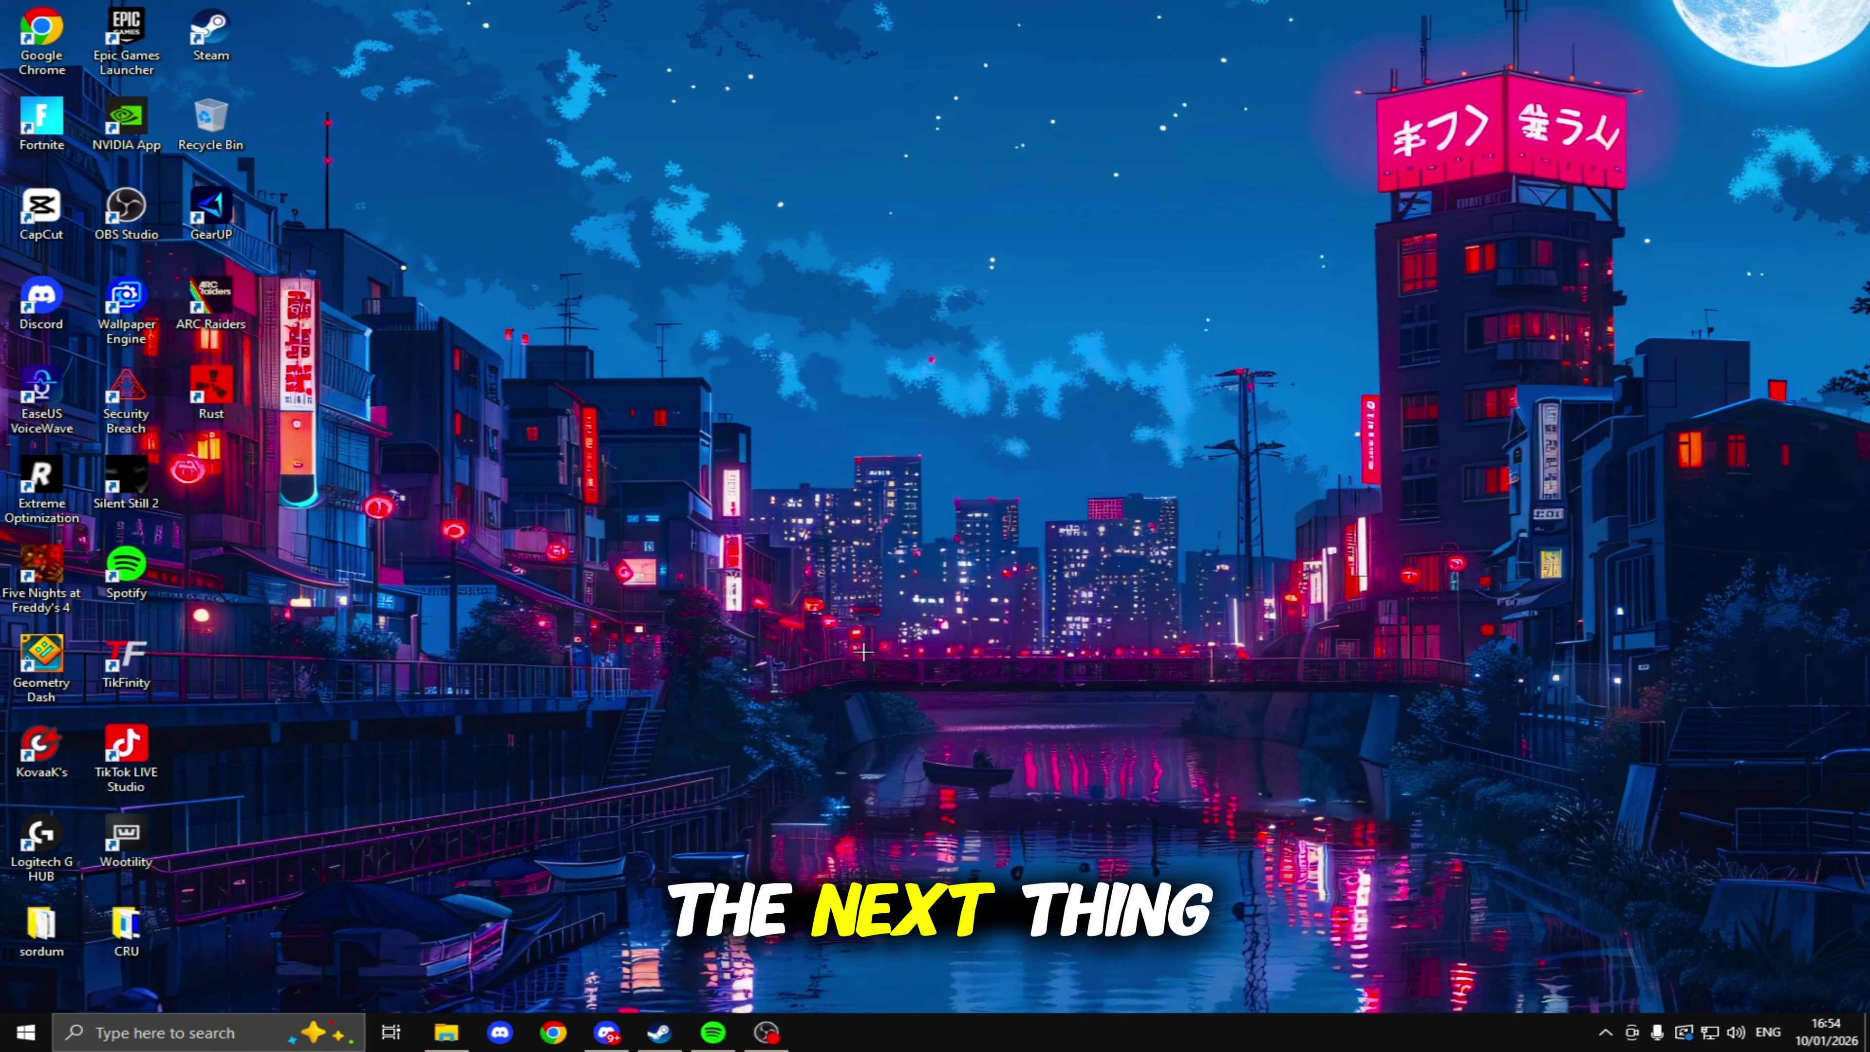
Download ParkControl from the bitsum.com link in Discord and install it with default components
{"action": "left_click", "coordinate": [607, 1032]}
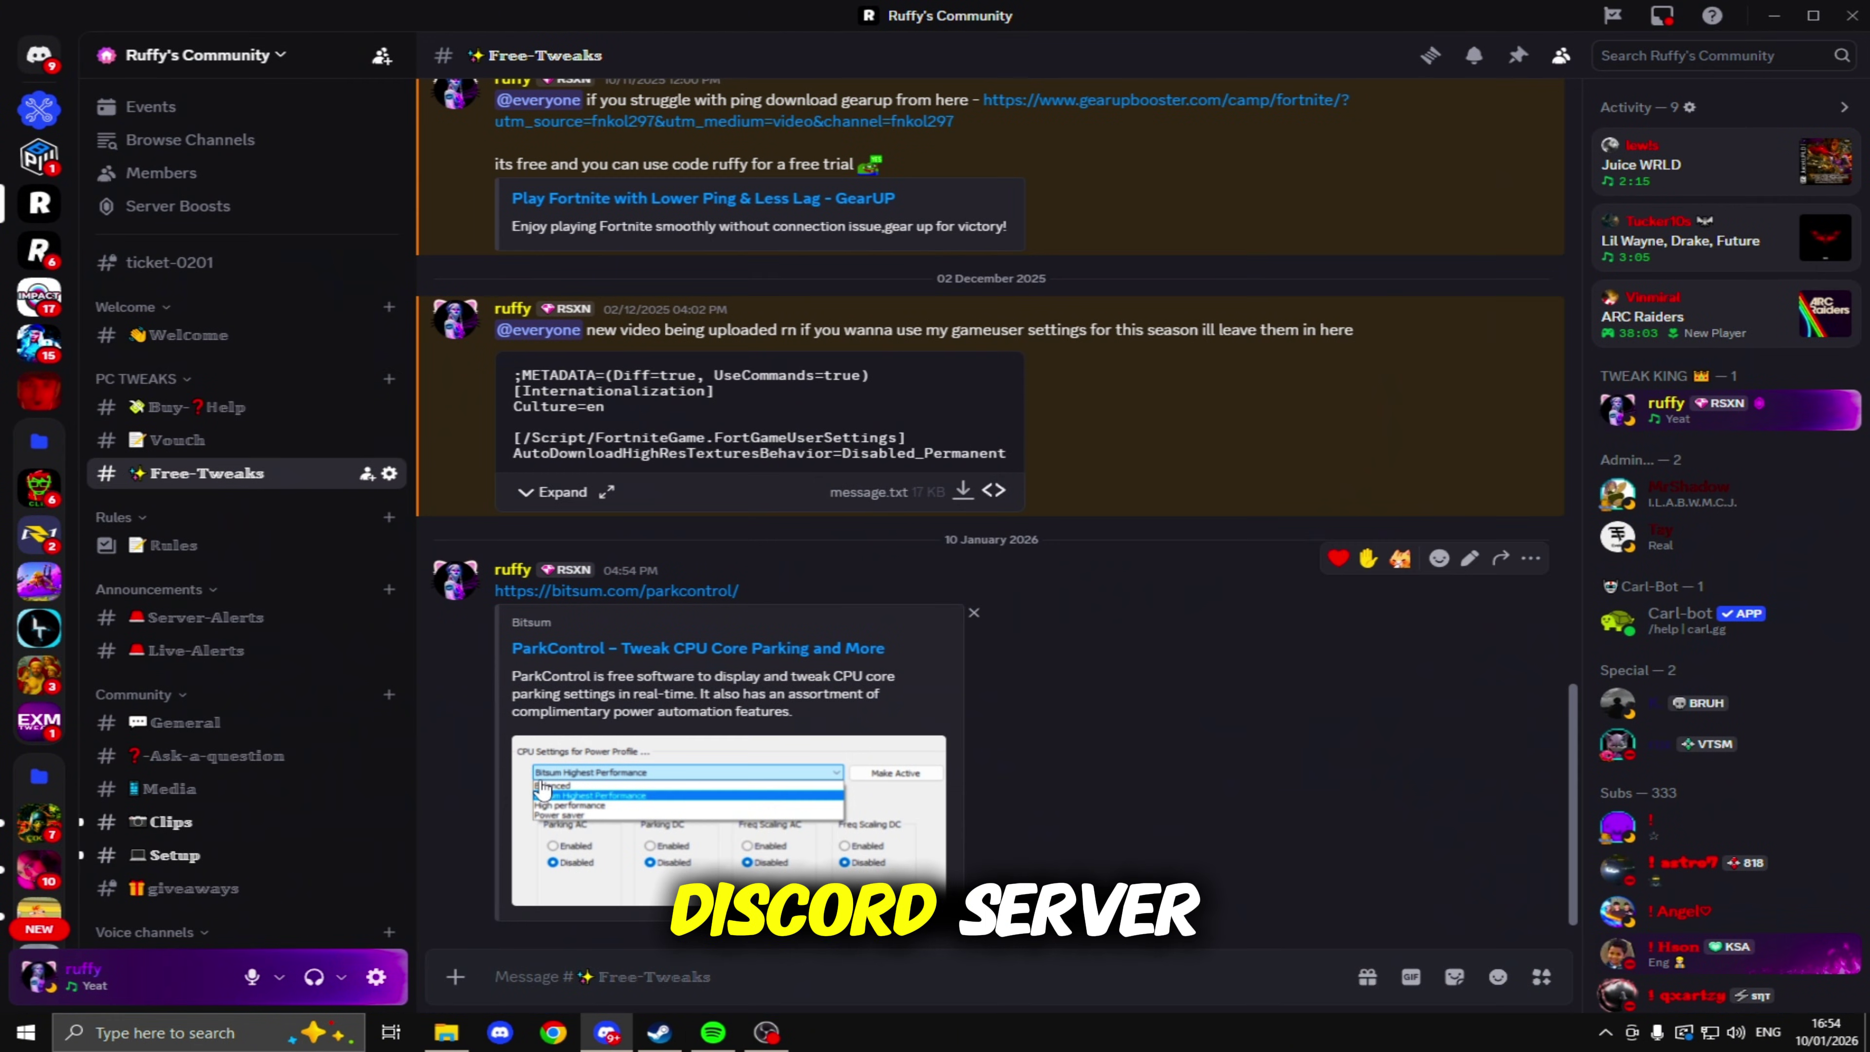
{"action": "left_click", "coordinate": [611, 591]}
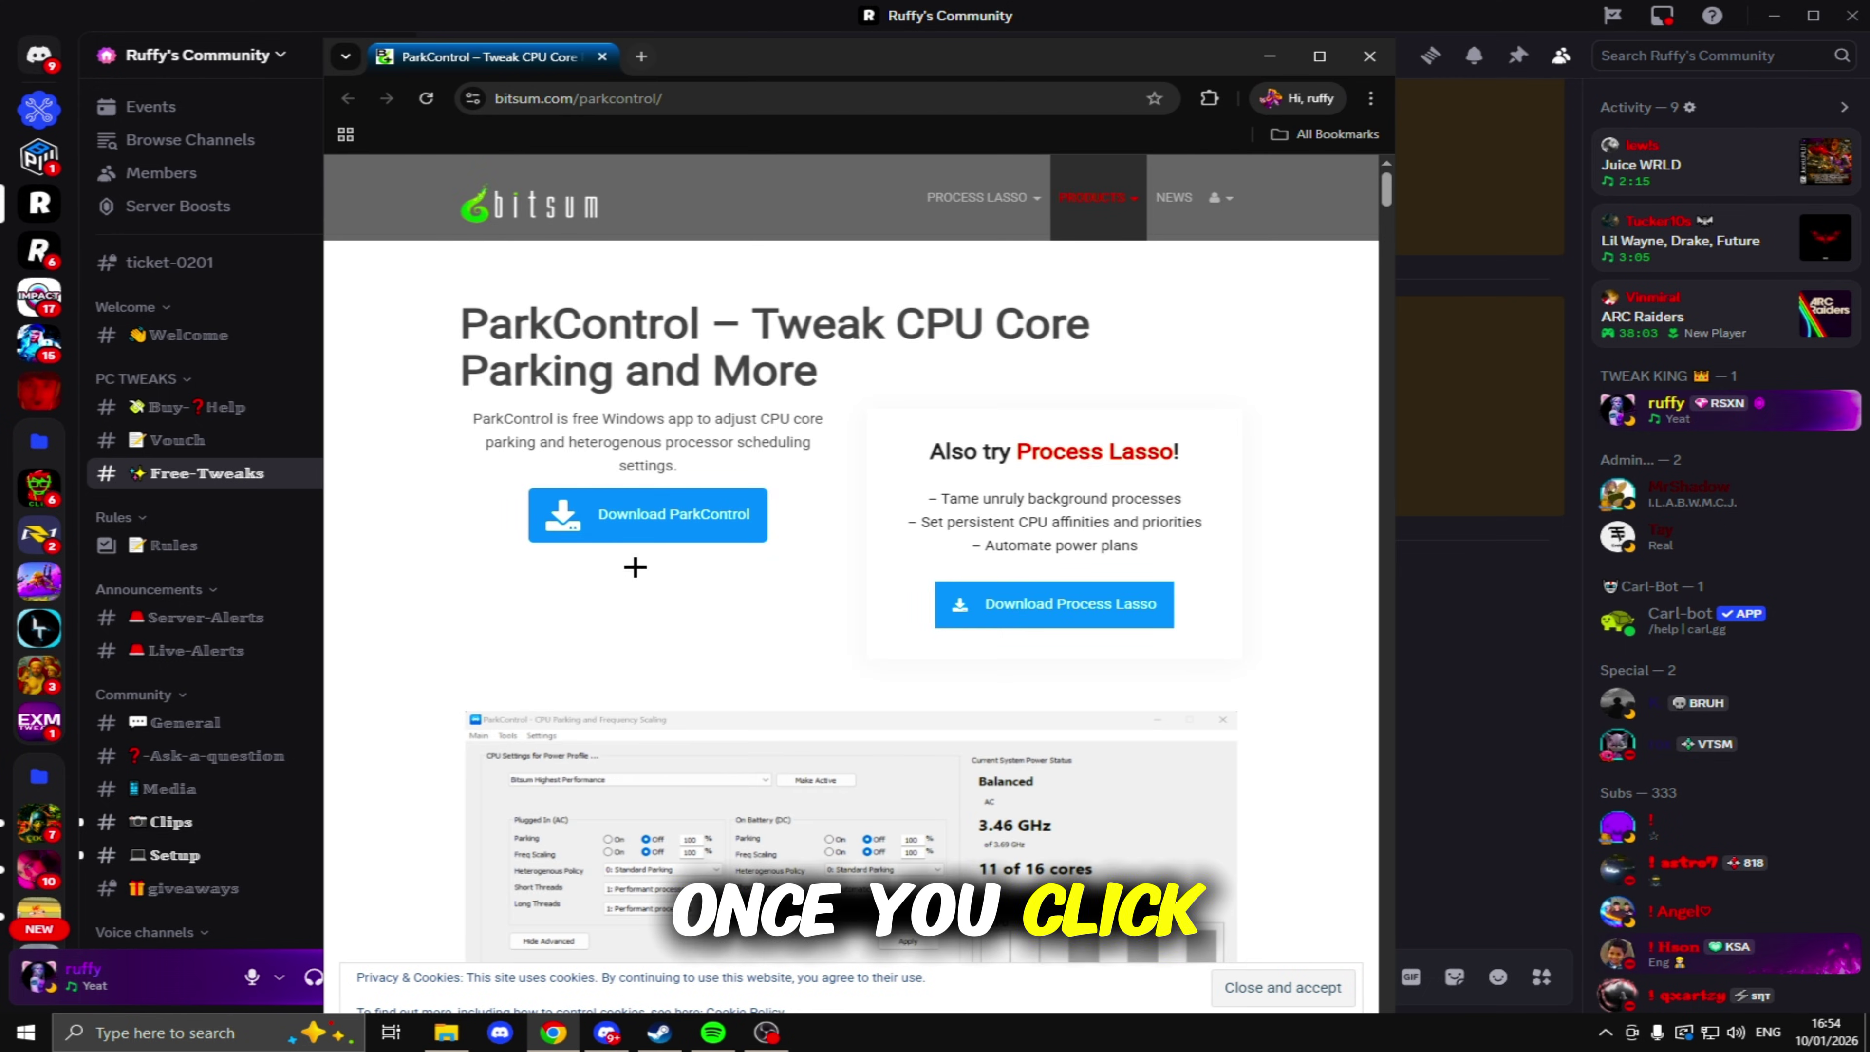
{"action": "left_click", "coordinate": [657, 523]}
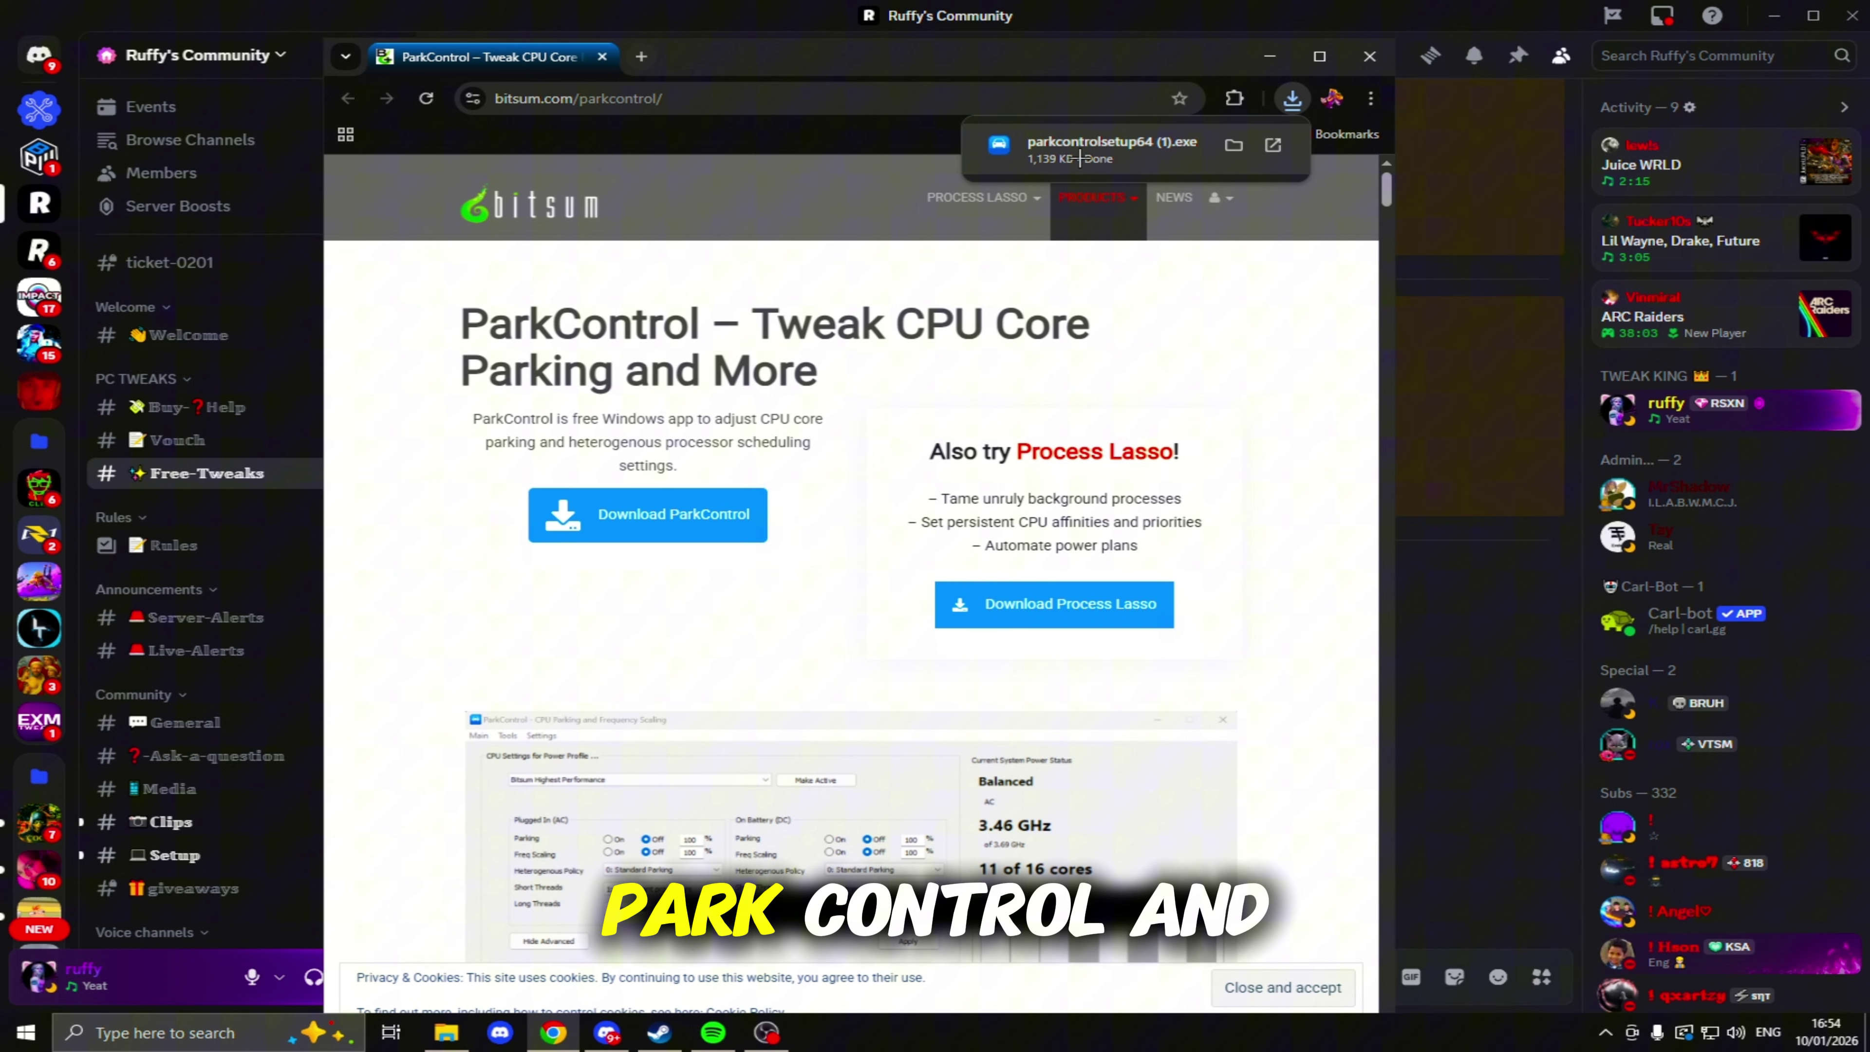
{"action": "left_click", "coordinate": [1105, 139]}
{"action": "left_click", "coordinate": [936, 558]}
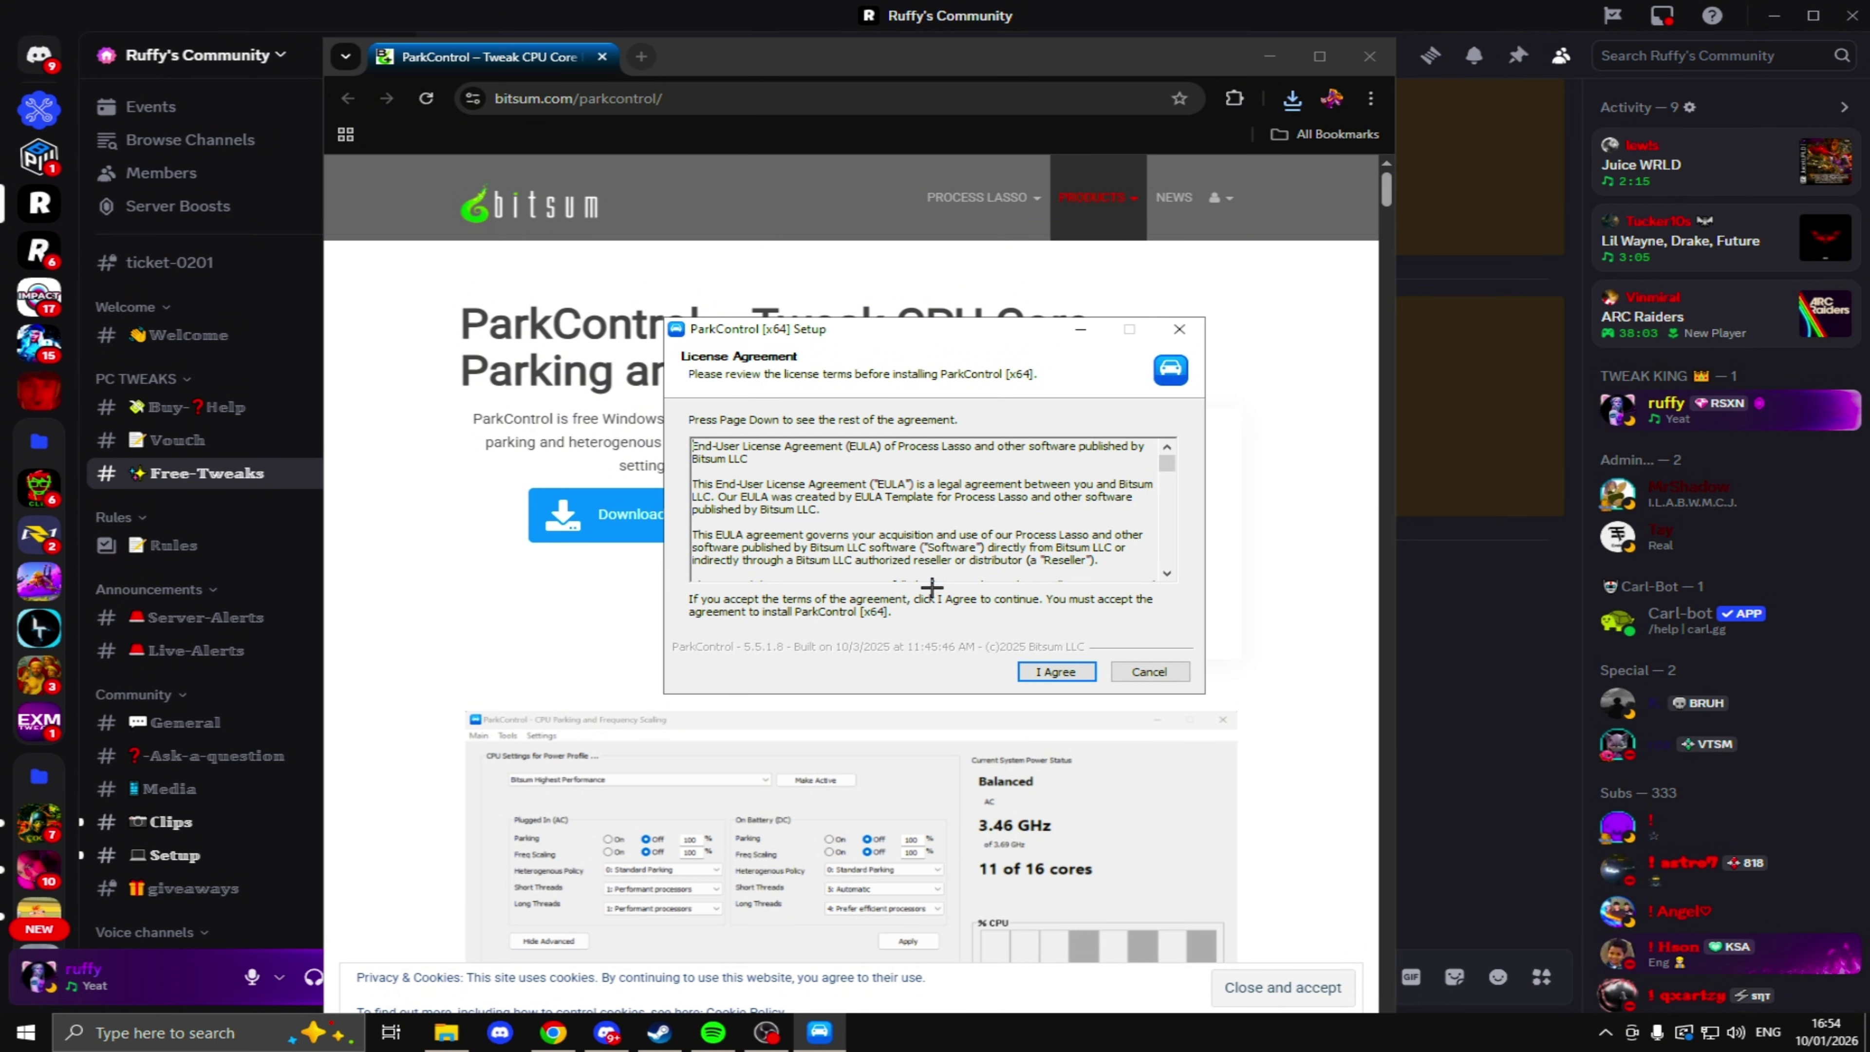
{"action": "left_click", "coordinate": [1033, 662]}
{"action": "left_click", "coordinate": [1021, 662]}
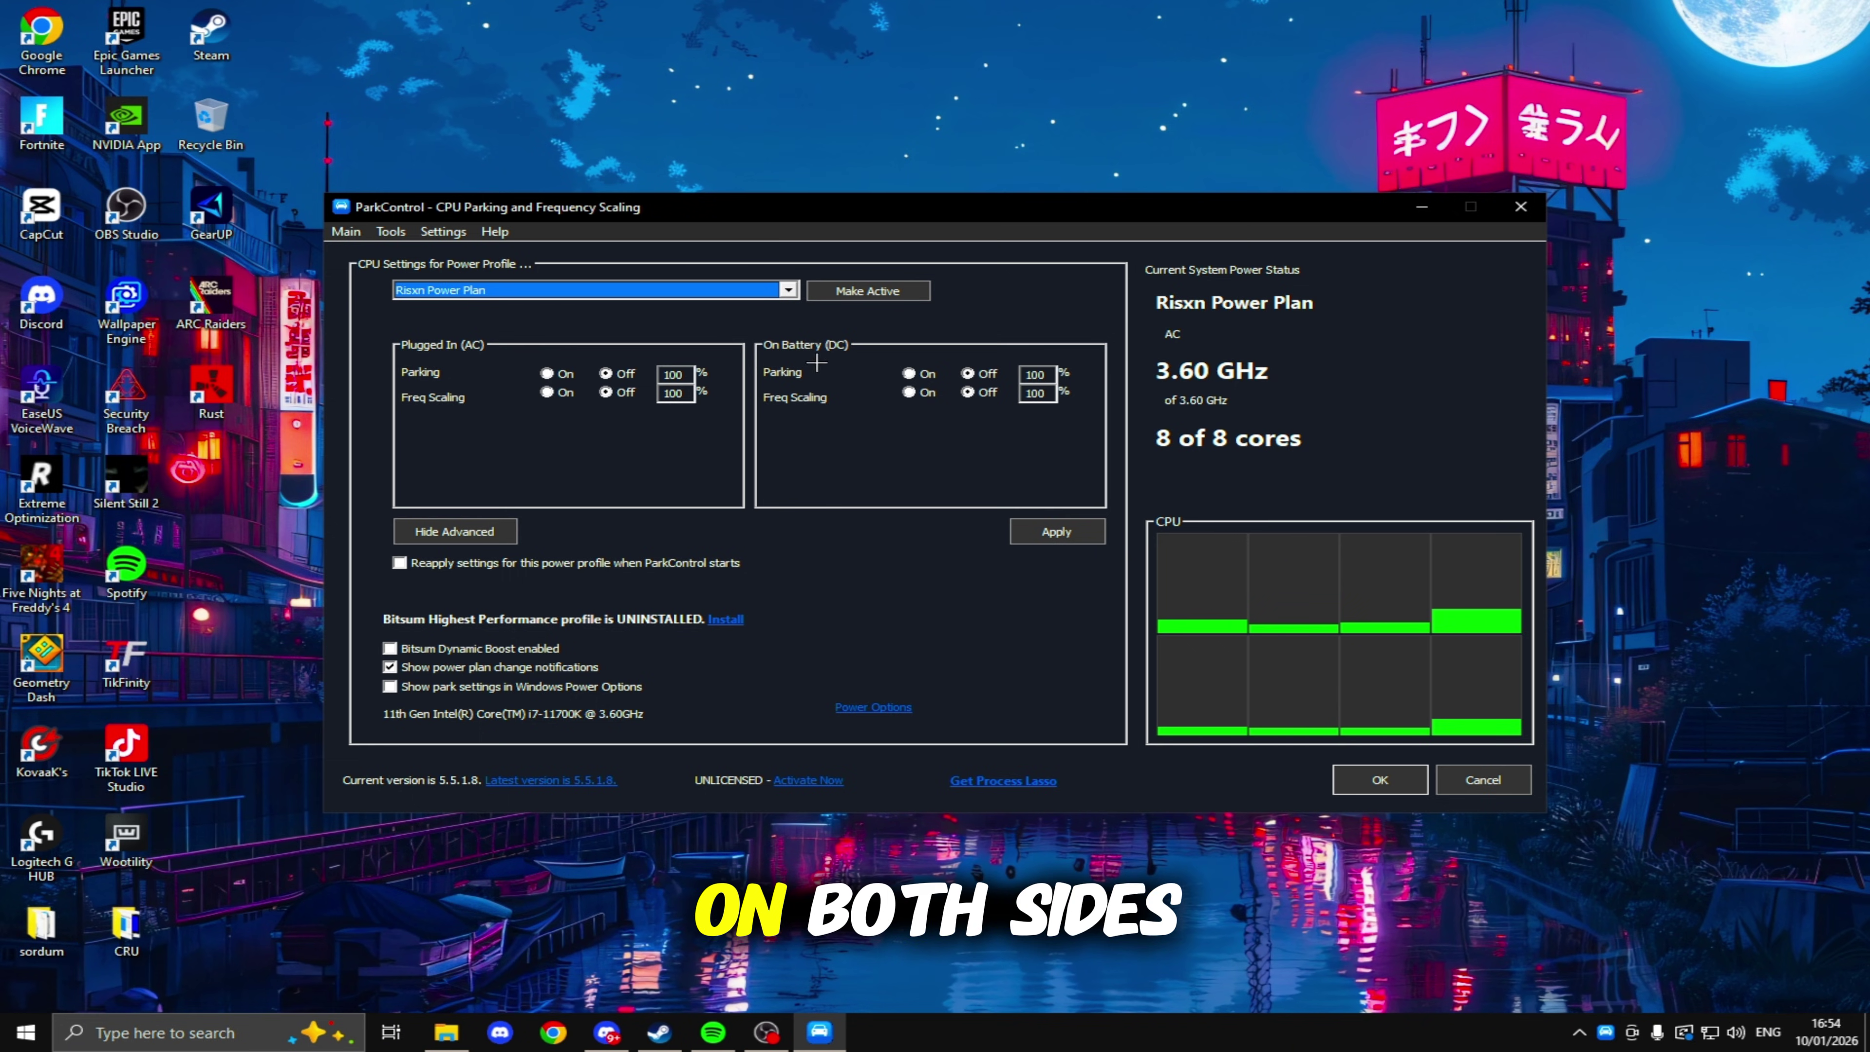
Select Risxn Power Plan with parking Off for AC and battery, then close ParkControl
{"action": "left_click", "coordinate": [605, 372]}
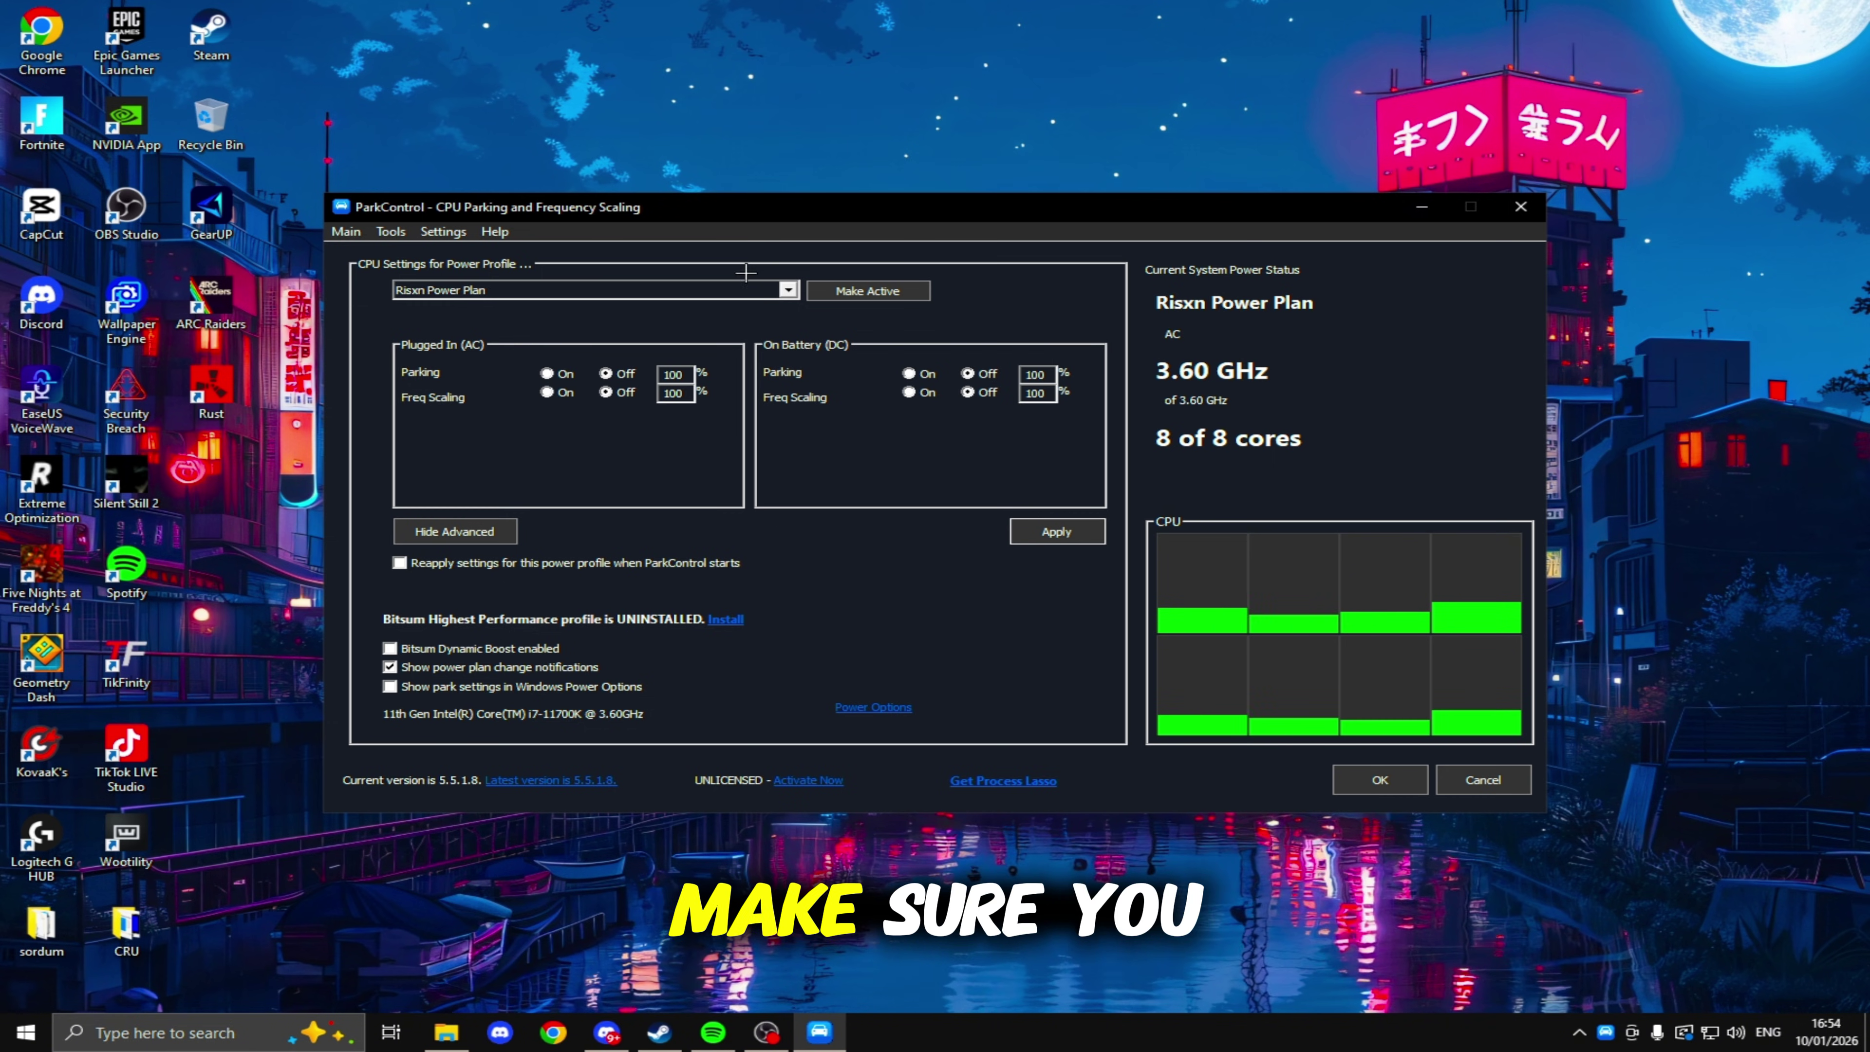
{"action": "left_click", "coordinate": [743, 289]}
{"action": "left_click", "coordinate": [441, 368]}
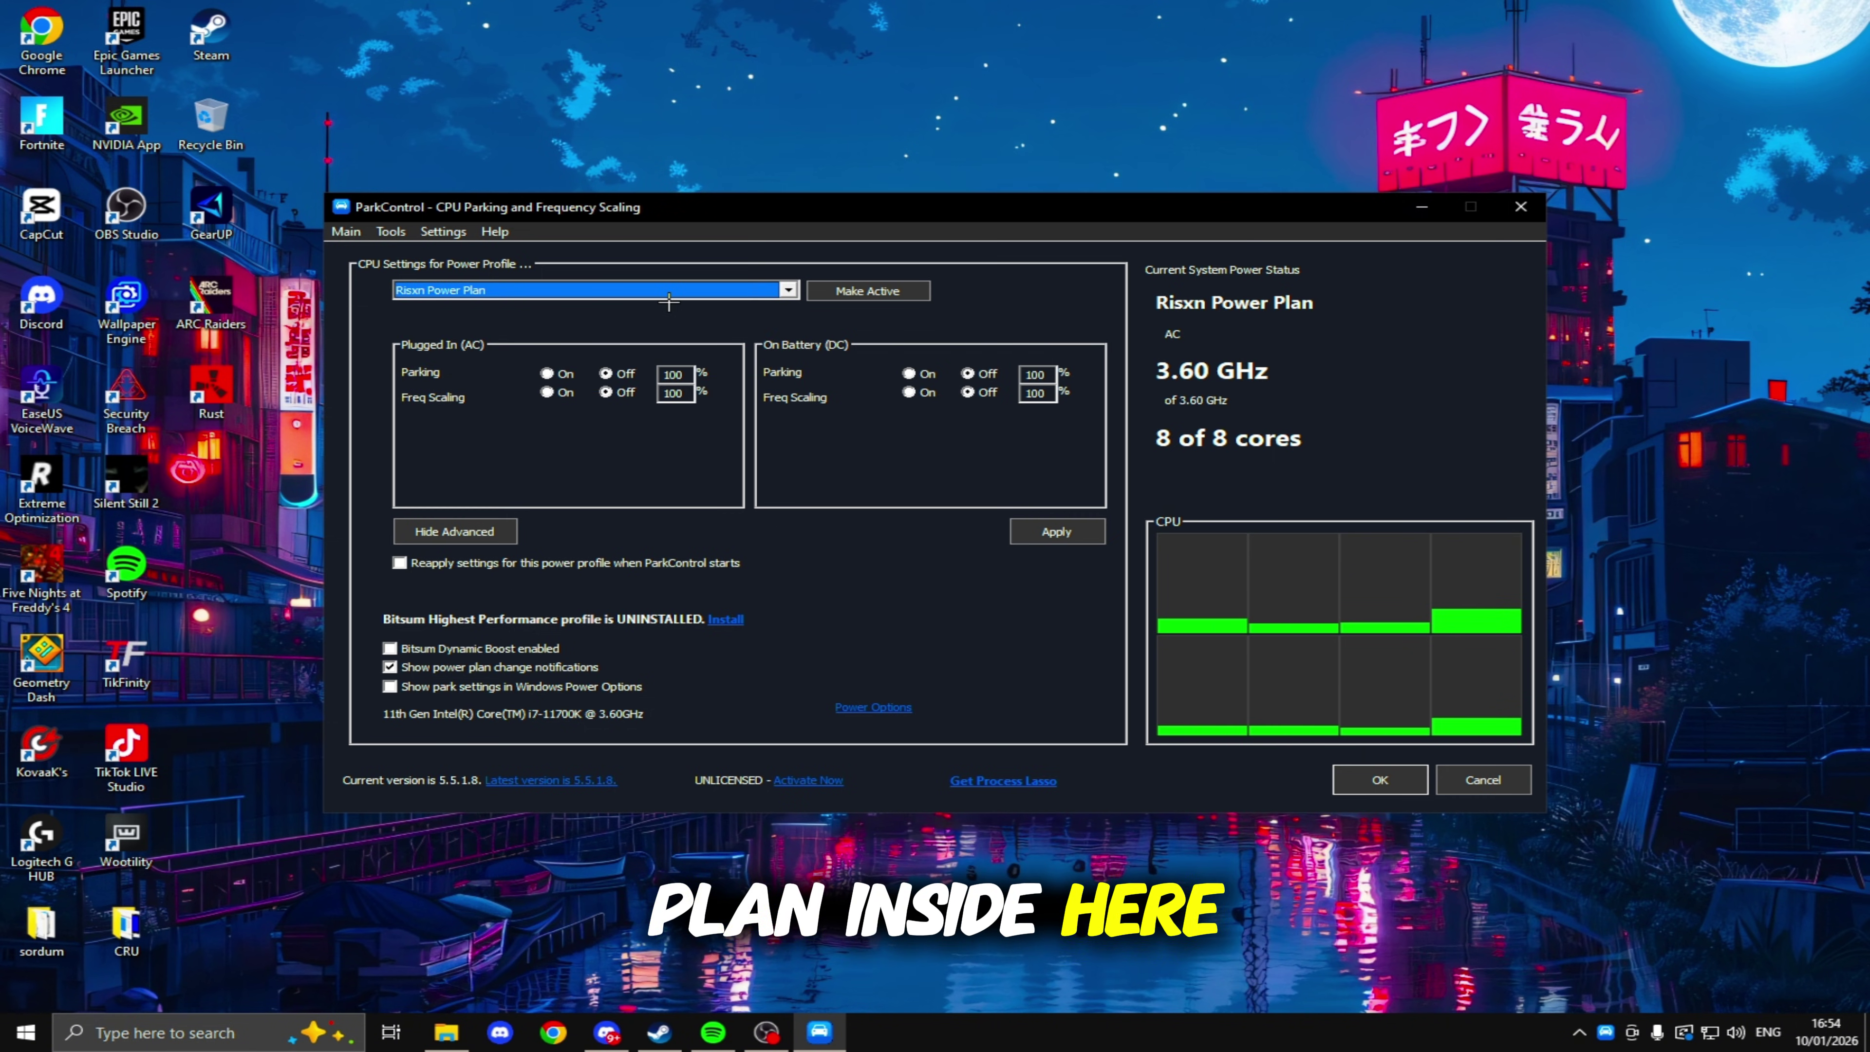
{"action": "left_click", "coordinate": [1354, 779]}
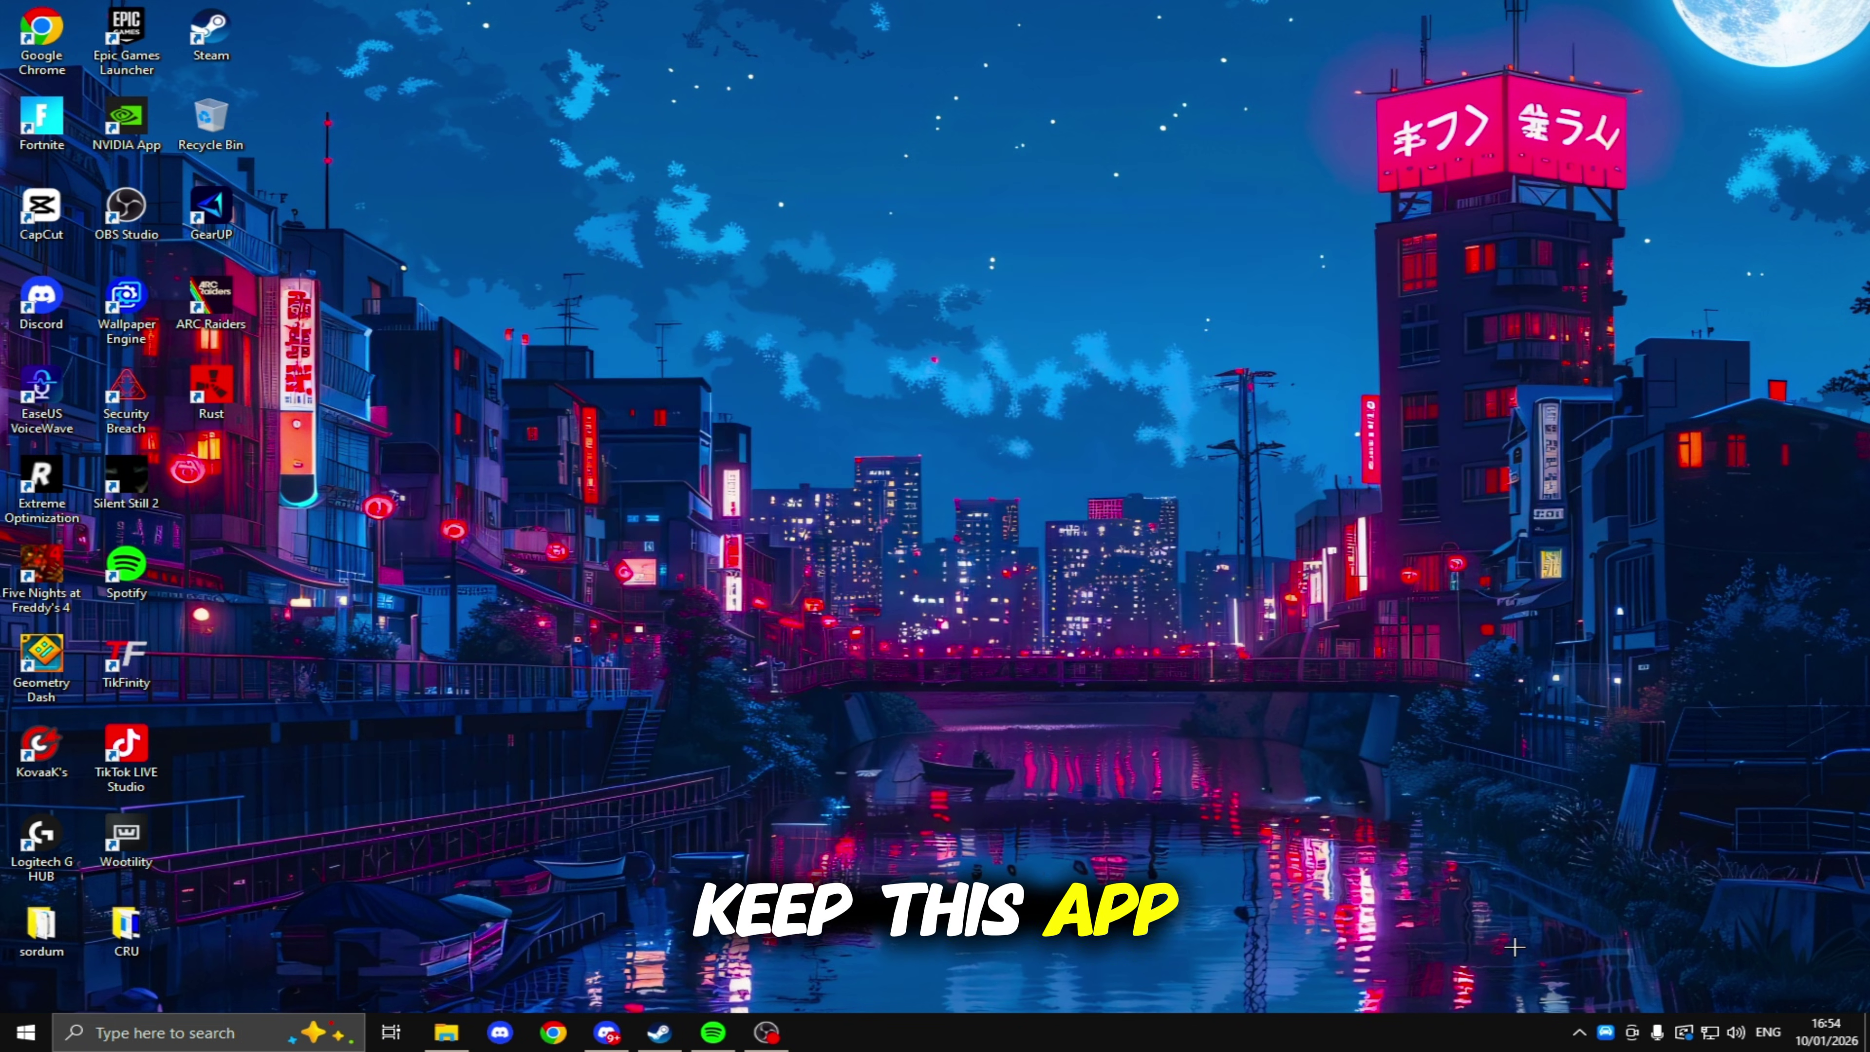
Open System Configuration through a Start menu search
{"action": "right_click", "coordinate": [1616, 962]}
{"action": "left_click", "coordinate": [833, 851]}
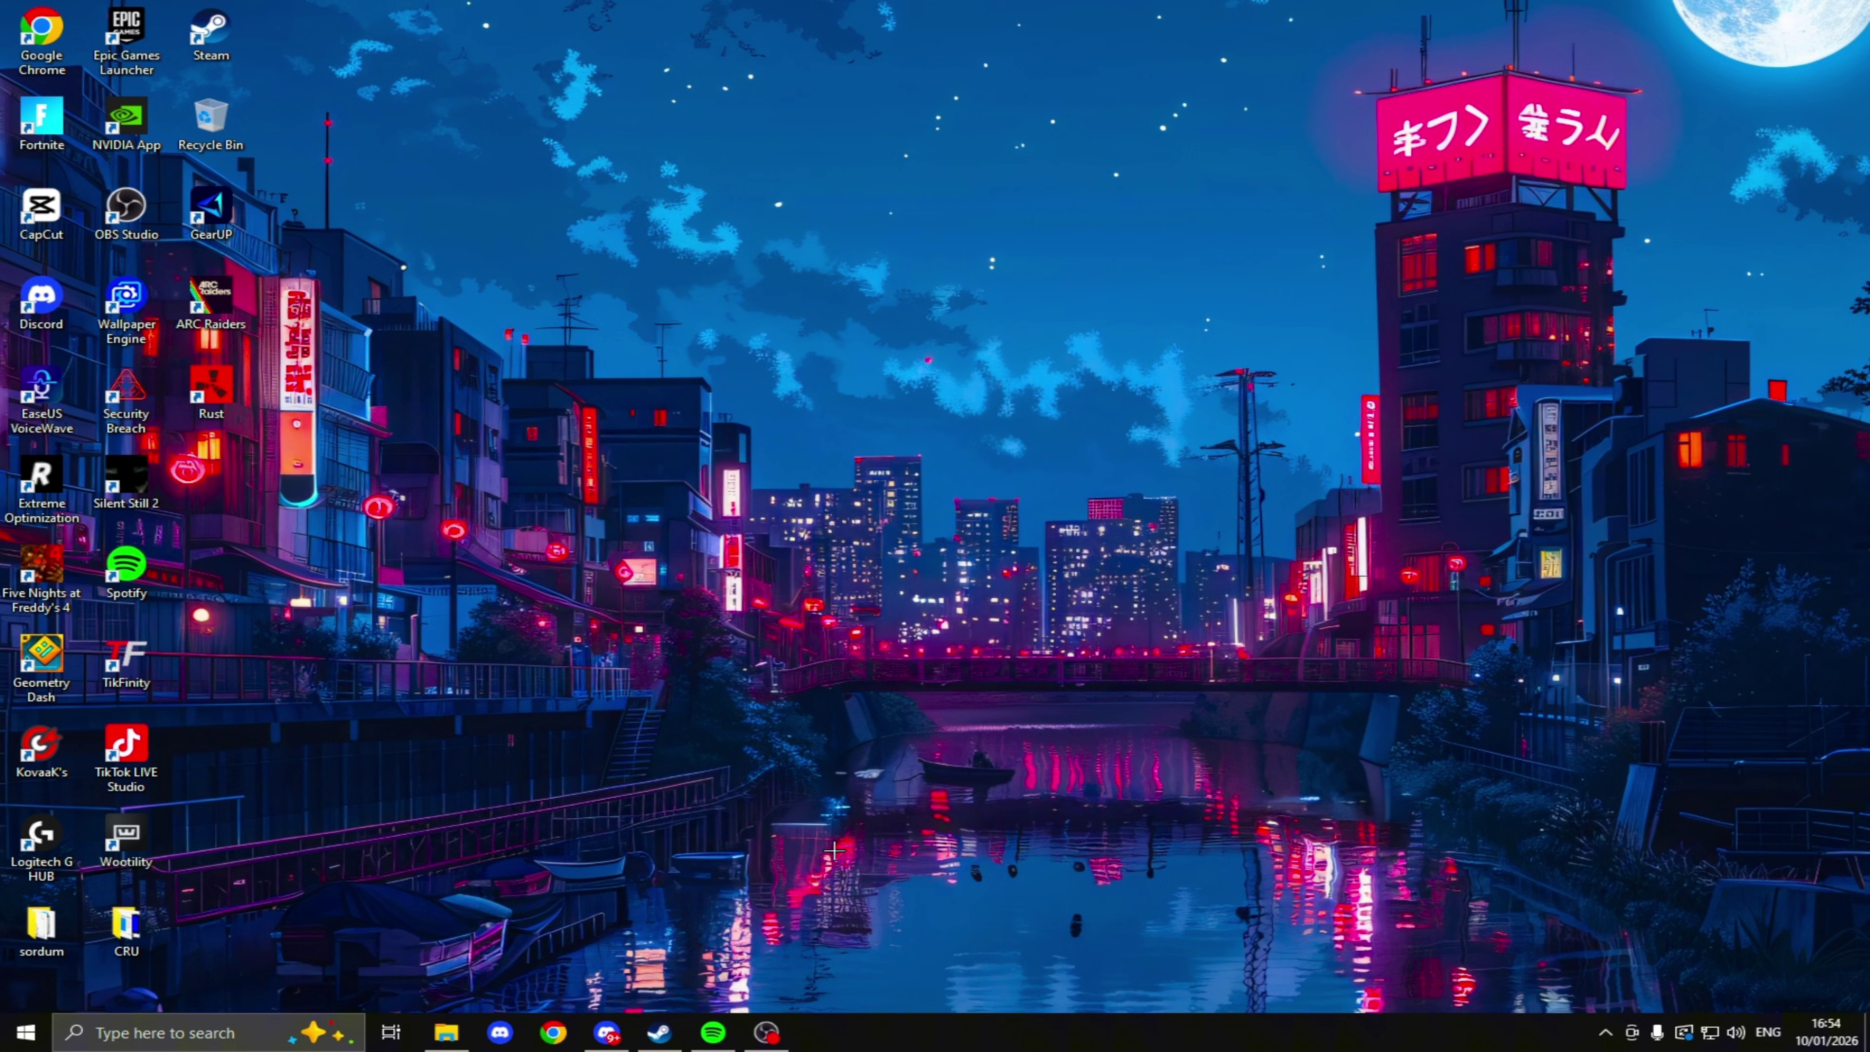
{"action": "key", "text": "super"}
{"action": "type", "text": "s"}
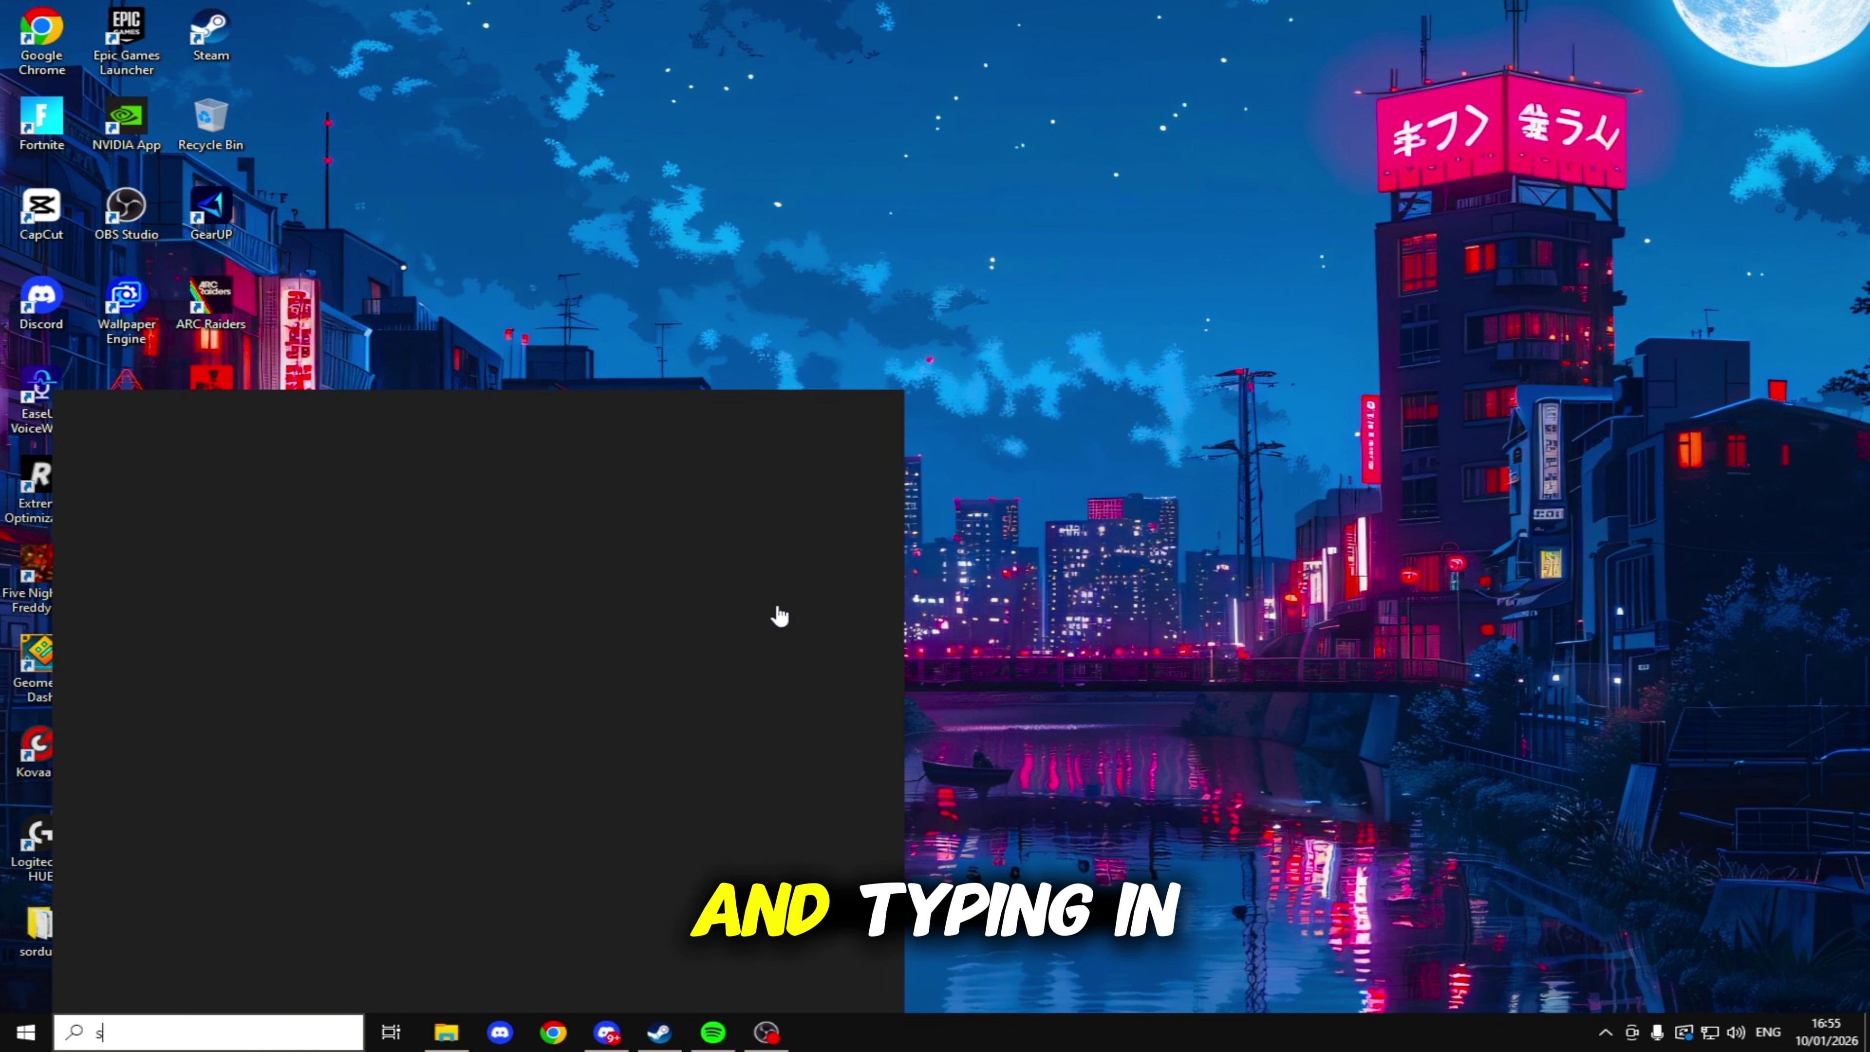
{"action": "type", "text": "ystewm conf"}
{"action": "key", "text": "Return"}
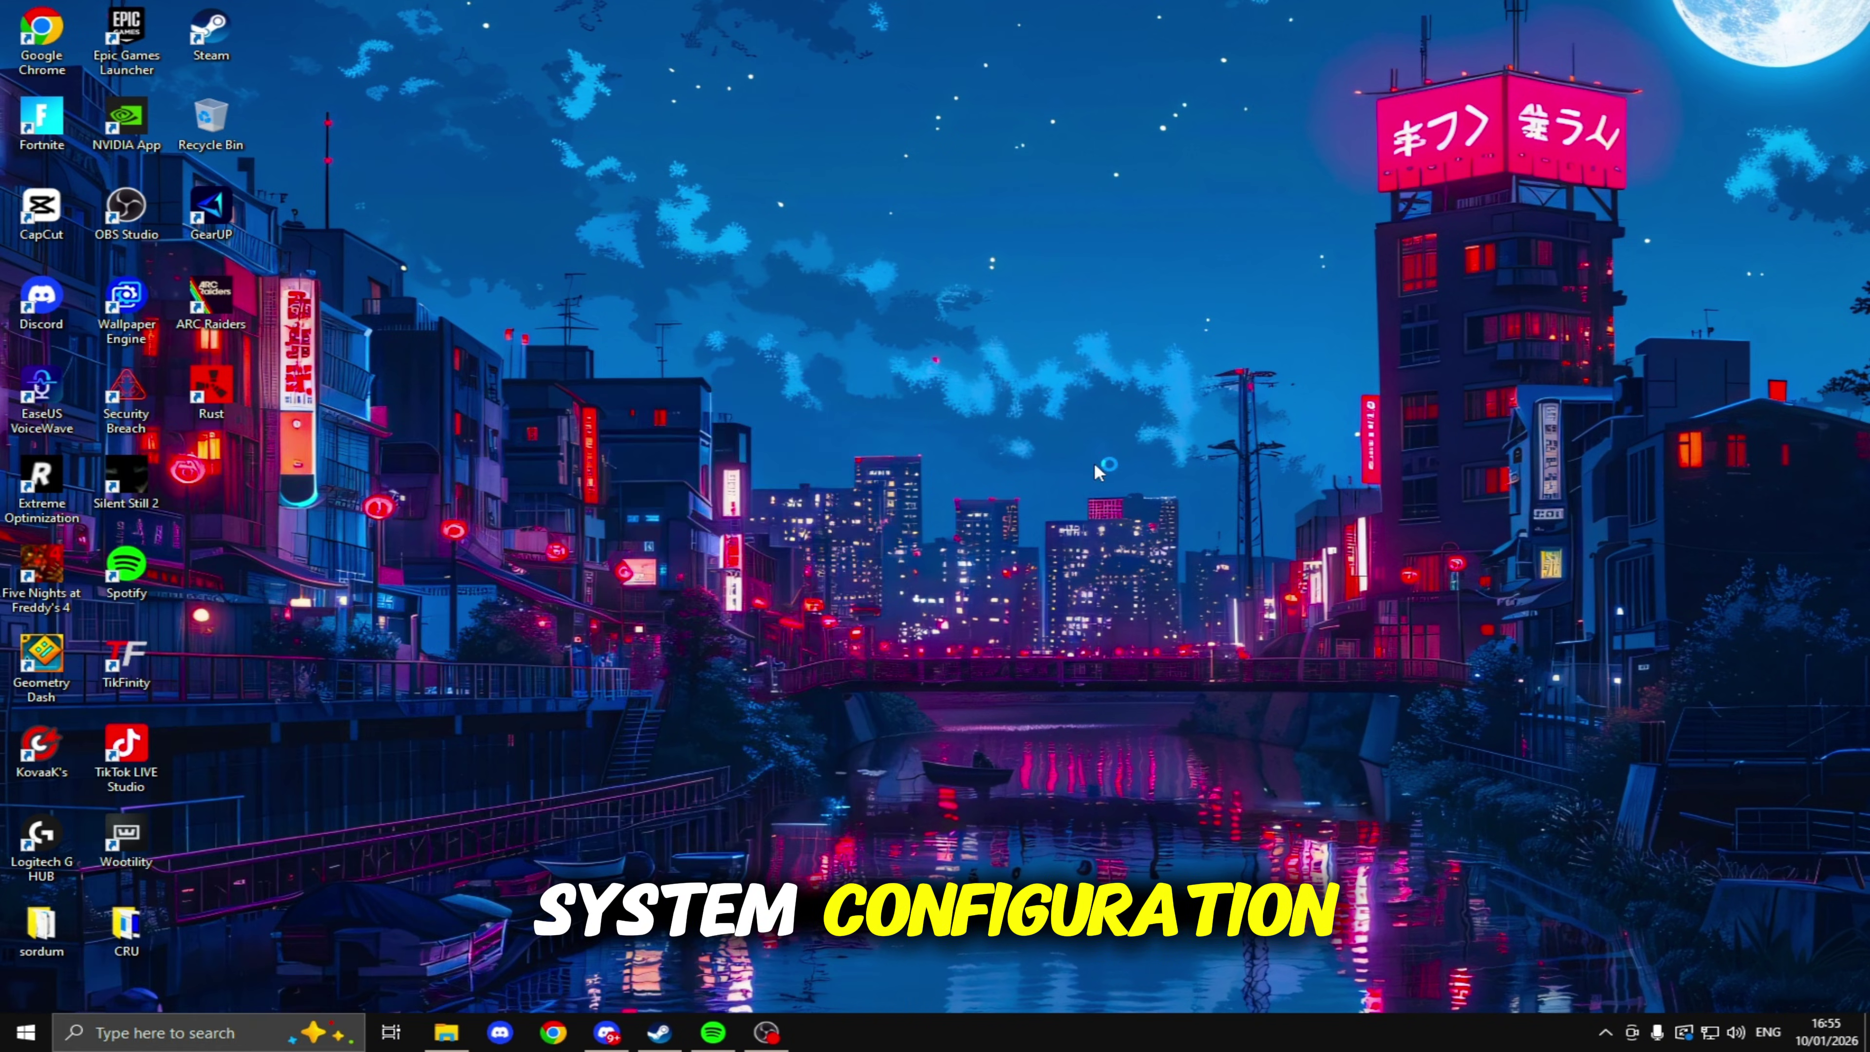
Shorten the boot timeout to 3 seconds on the Boot tab
{"action": "left_click", "coordinate": [706, 363]}
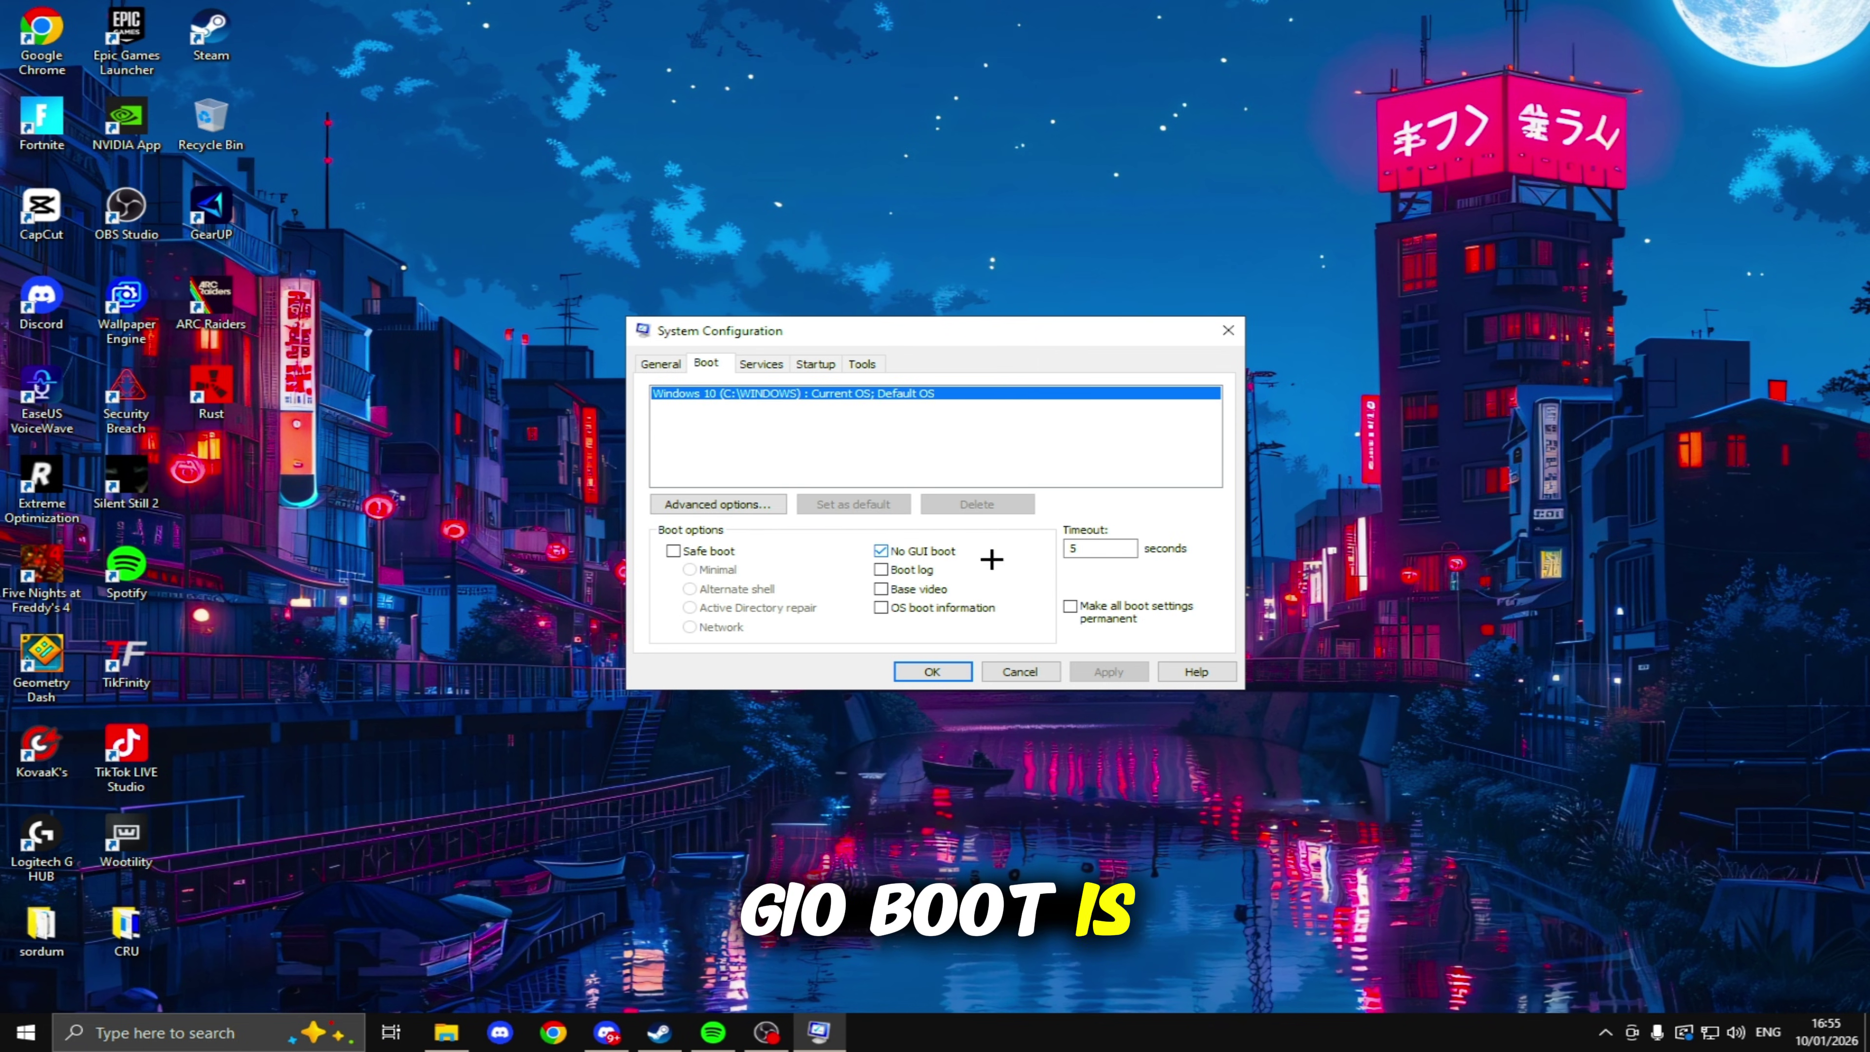
{"action": "left_click", "coordinate": [1090, 549]}
{"action": "type", "text": "3"}
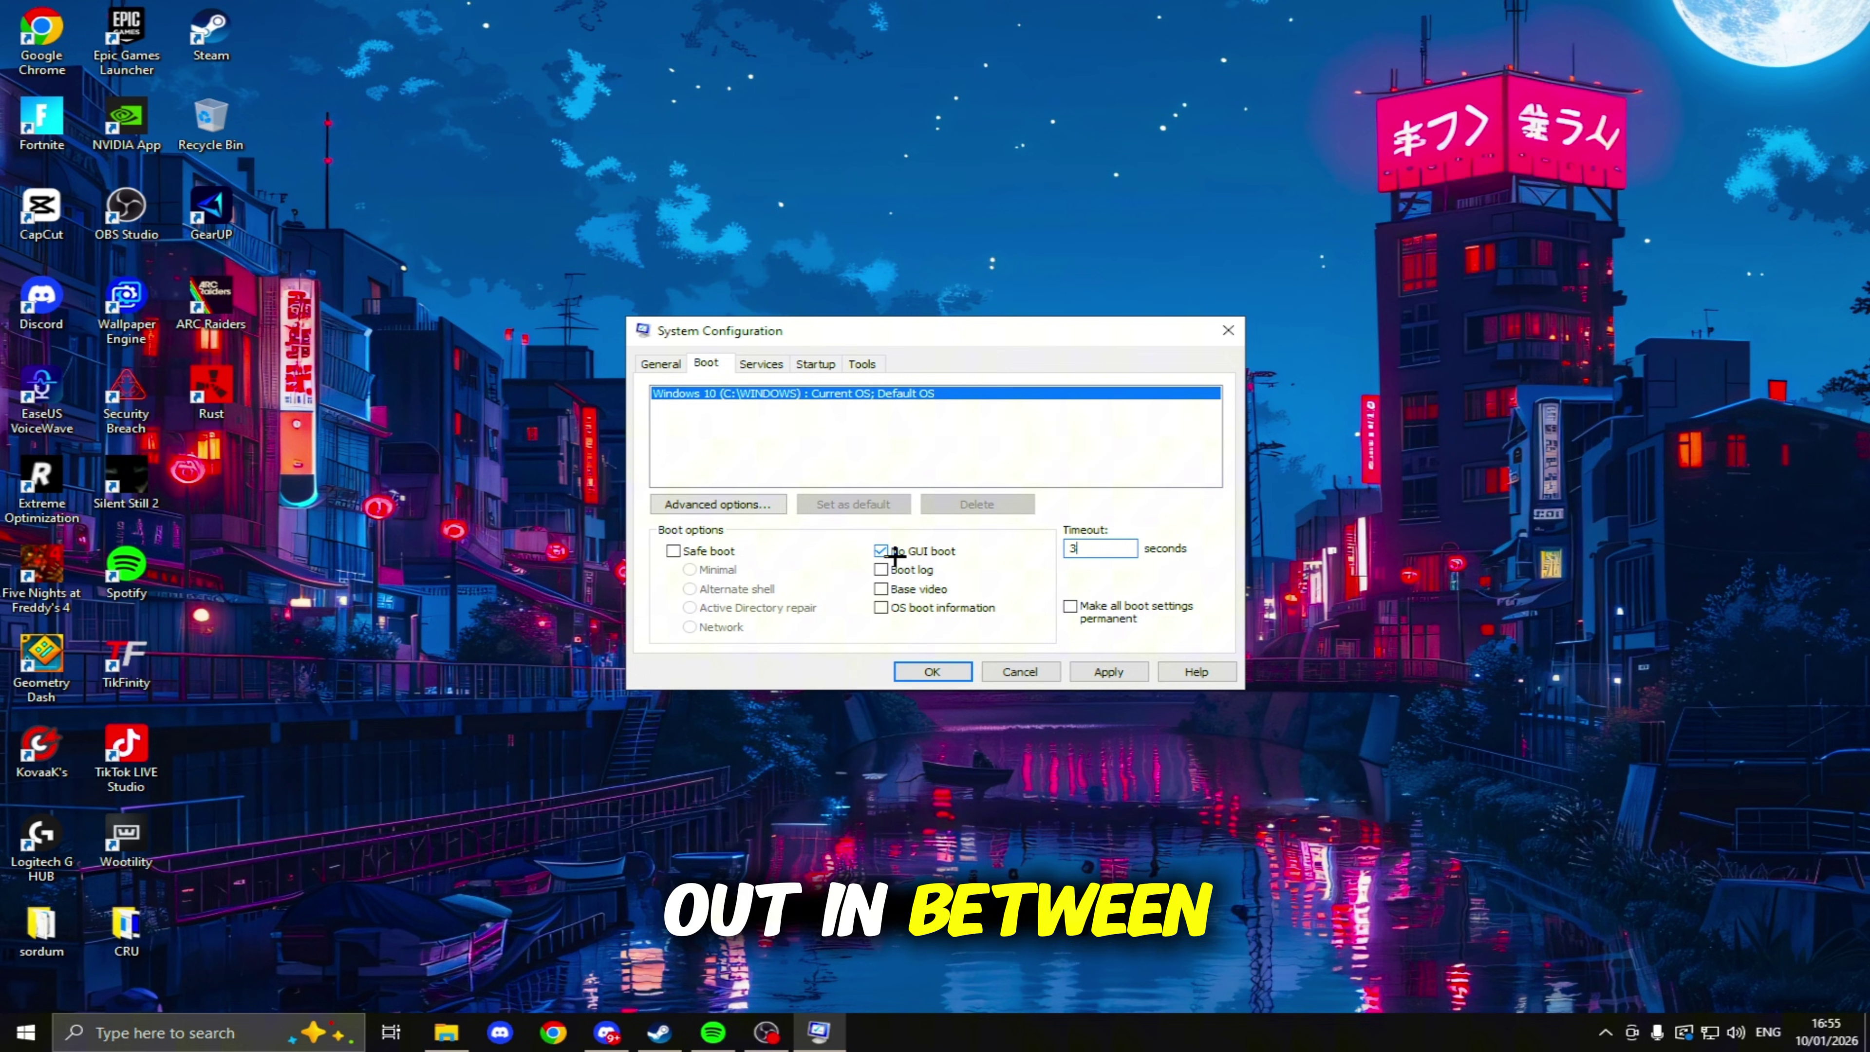
{"action": "type", "text": "3"}
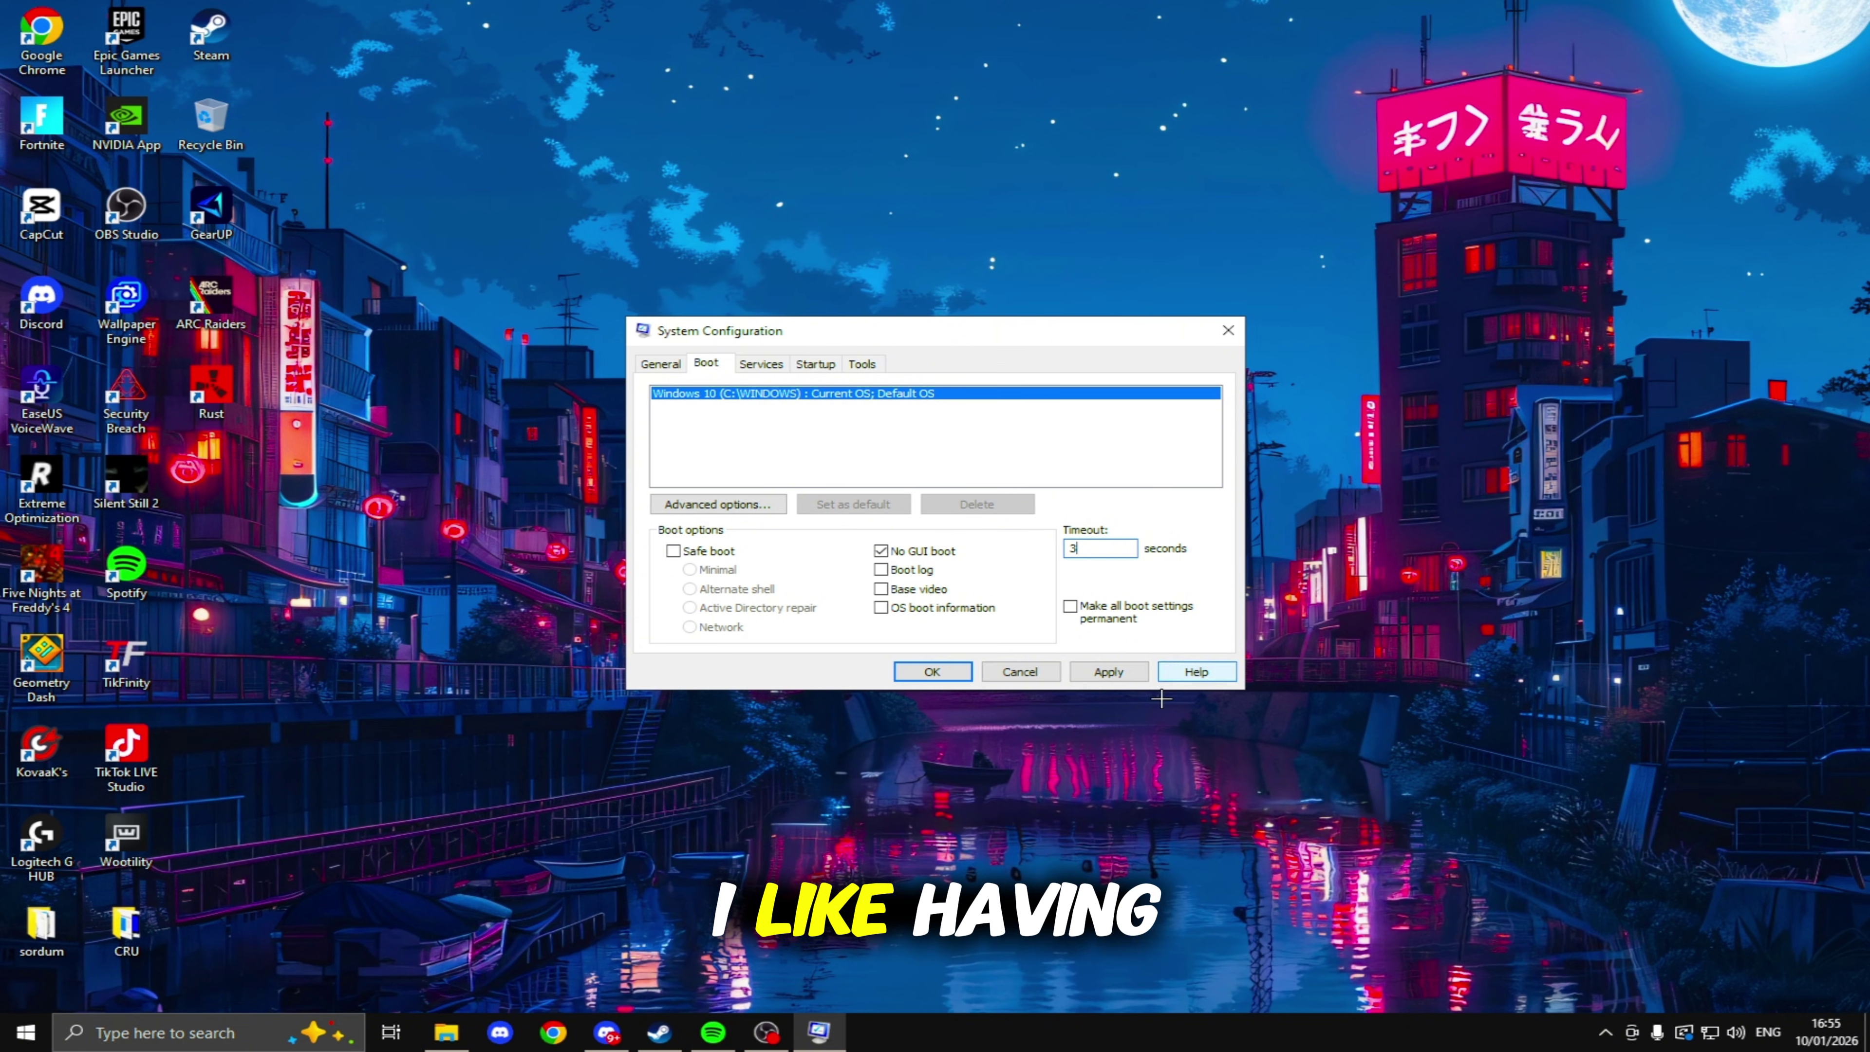
{"action": "left_click", "coordinate": [1086, 667]}
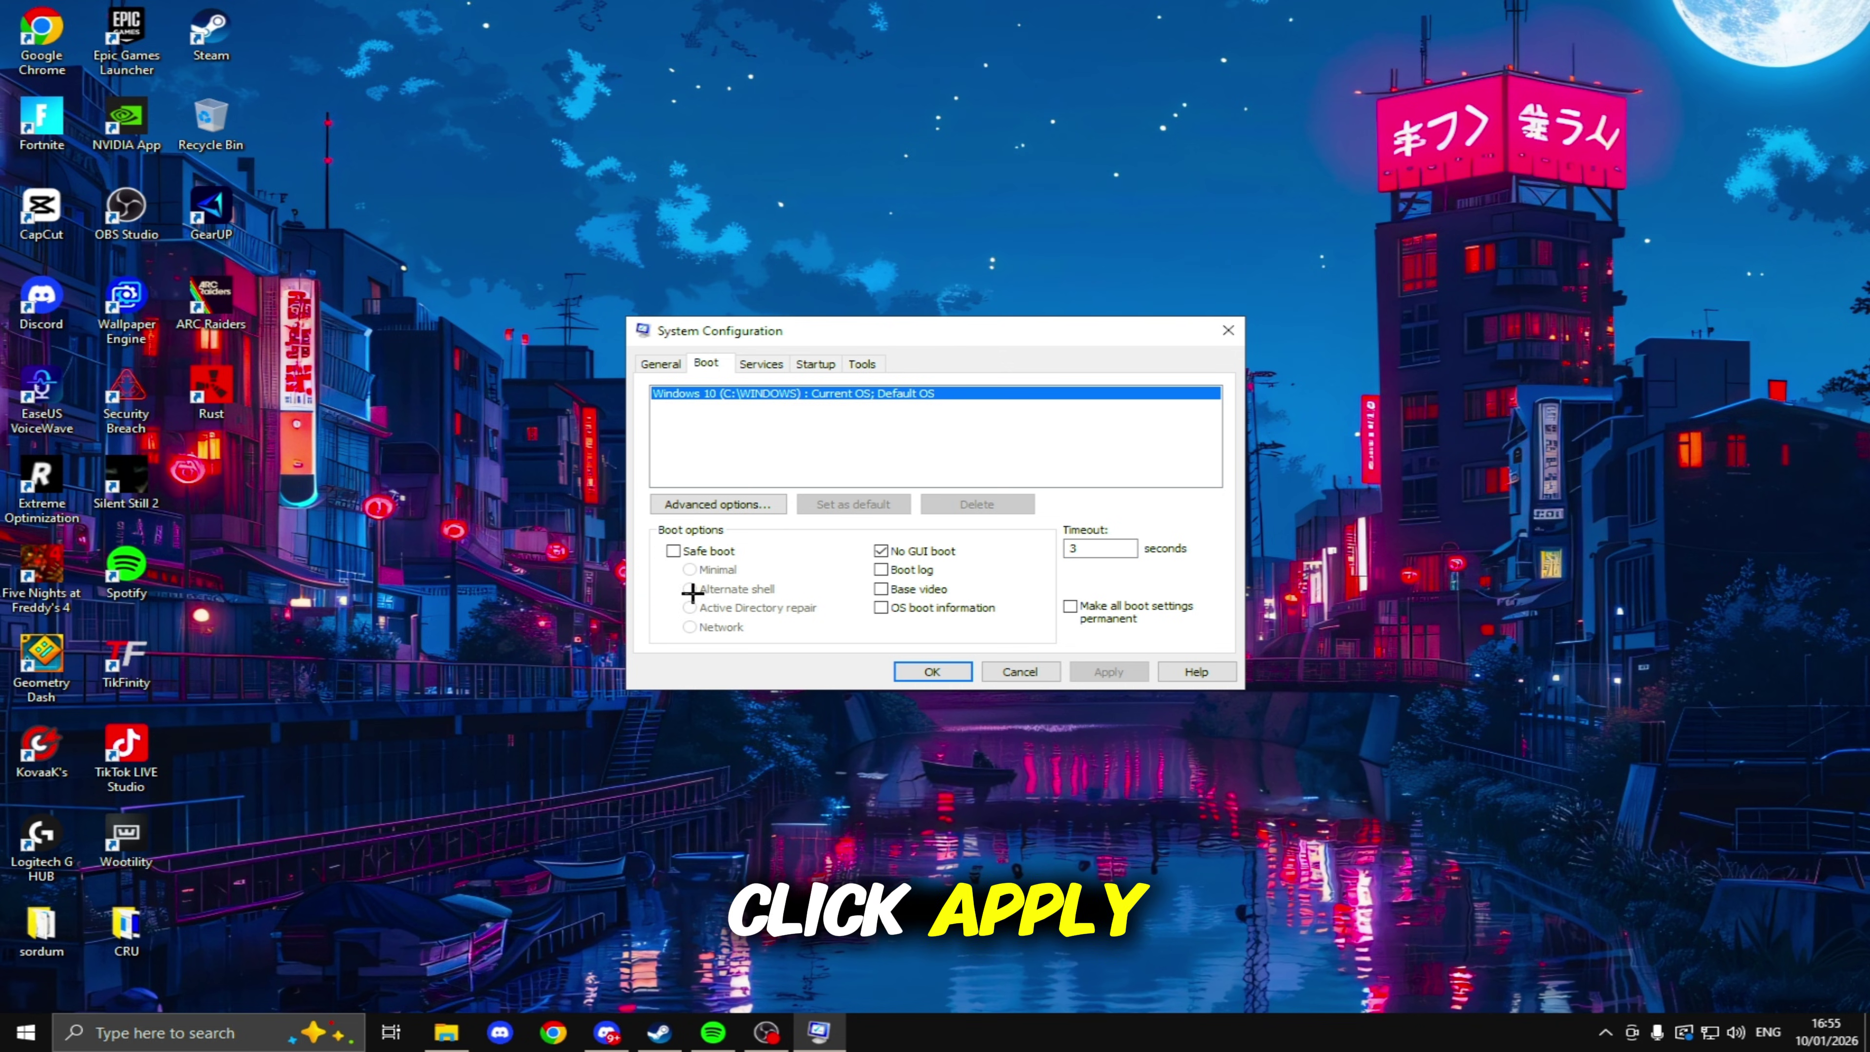
Limit the number of processors to 8 in advanced boot options and apply
{"action": "left_click", "coordinate": [711, 507]}
{"action": "left_click", "coordinate": [749, 366]}
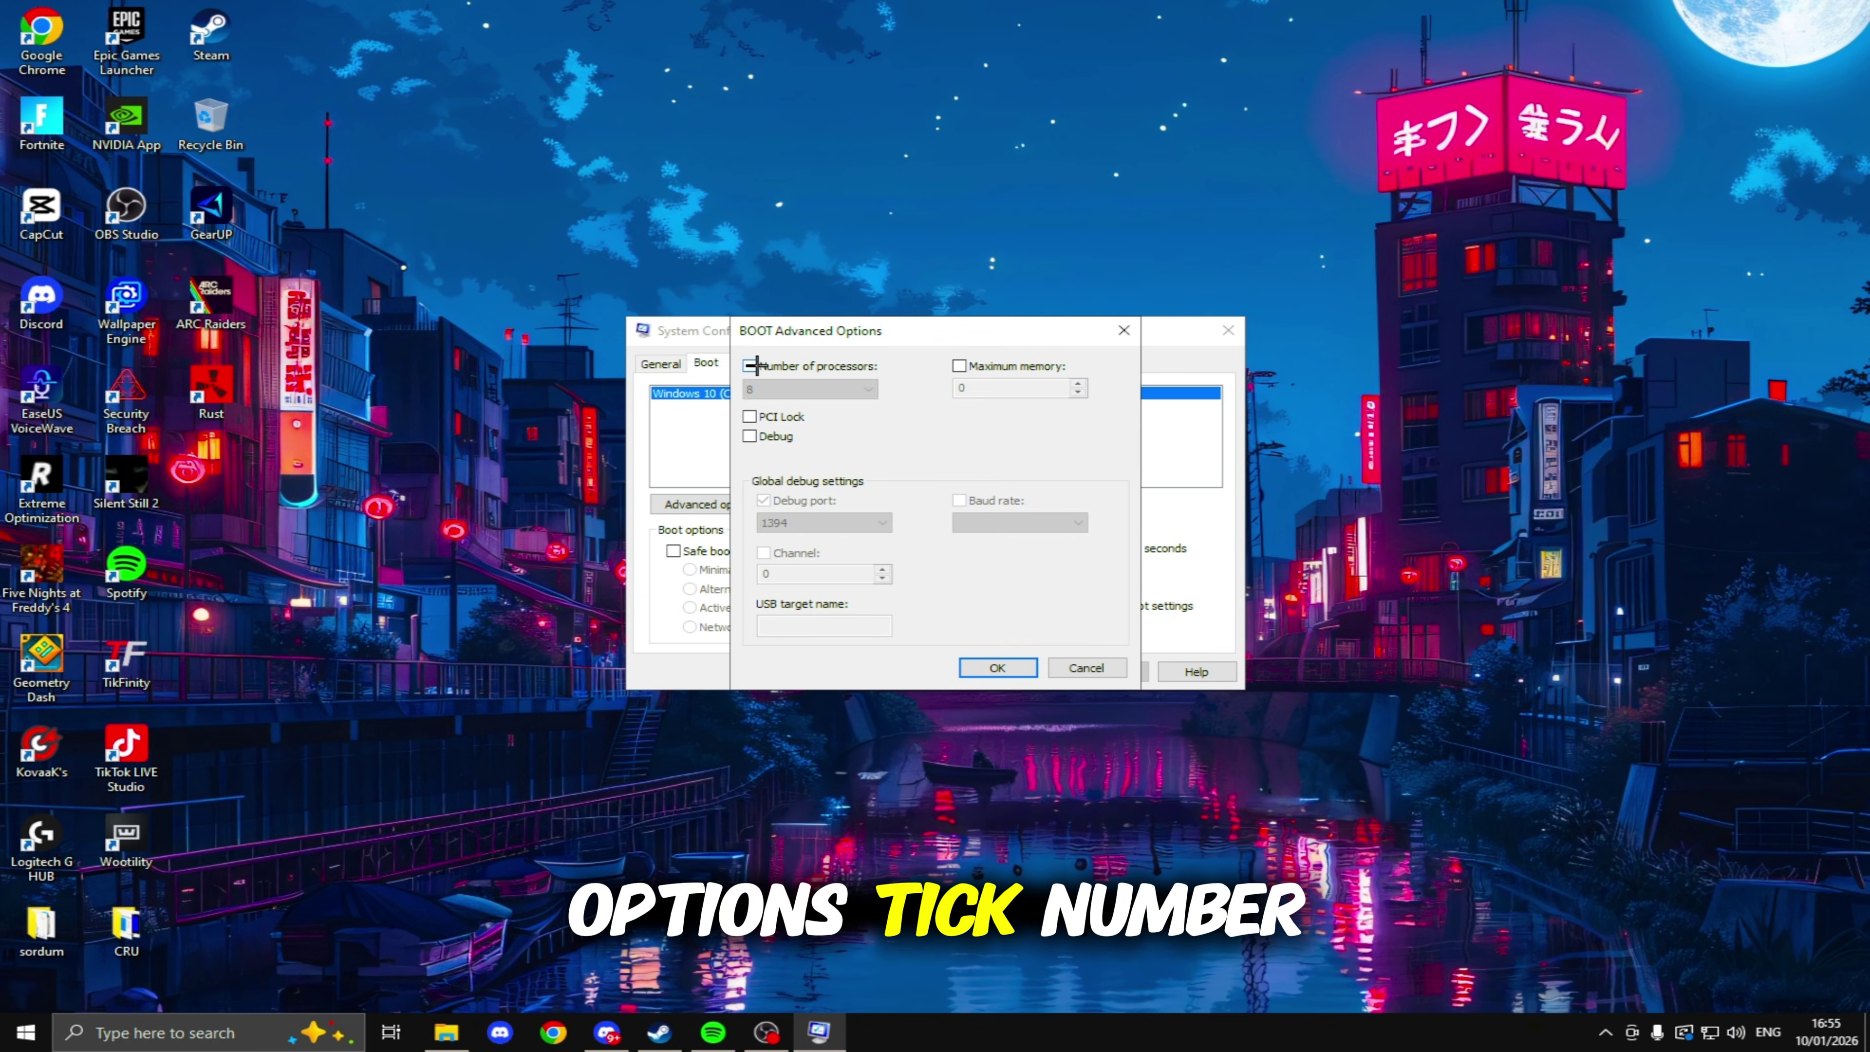
{"action": "left_click", "coordinate": [750, 366]}
{"action": "left_click", "coordinate": [796, 389]}
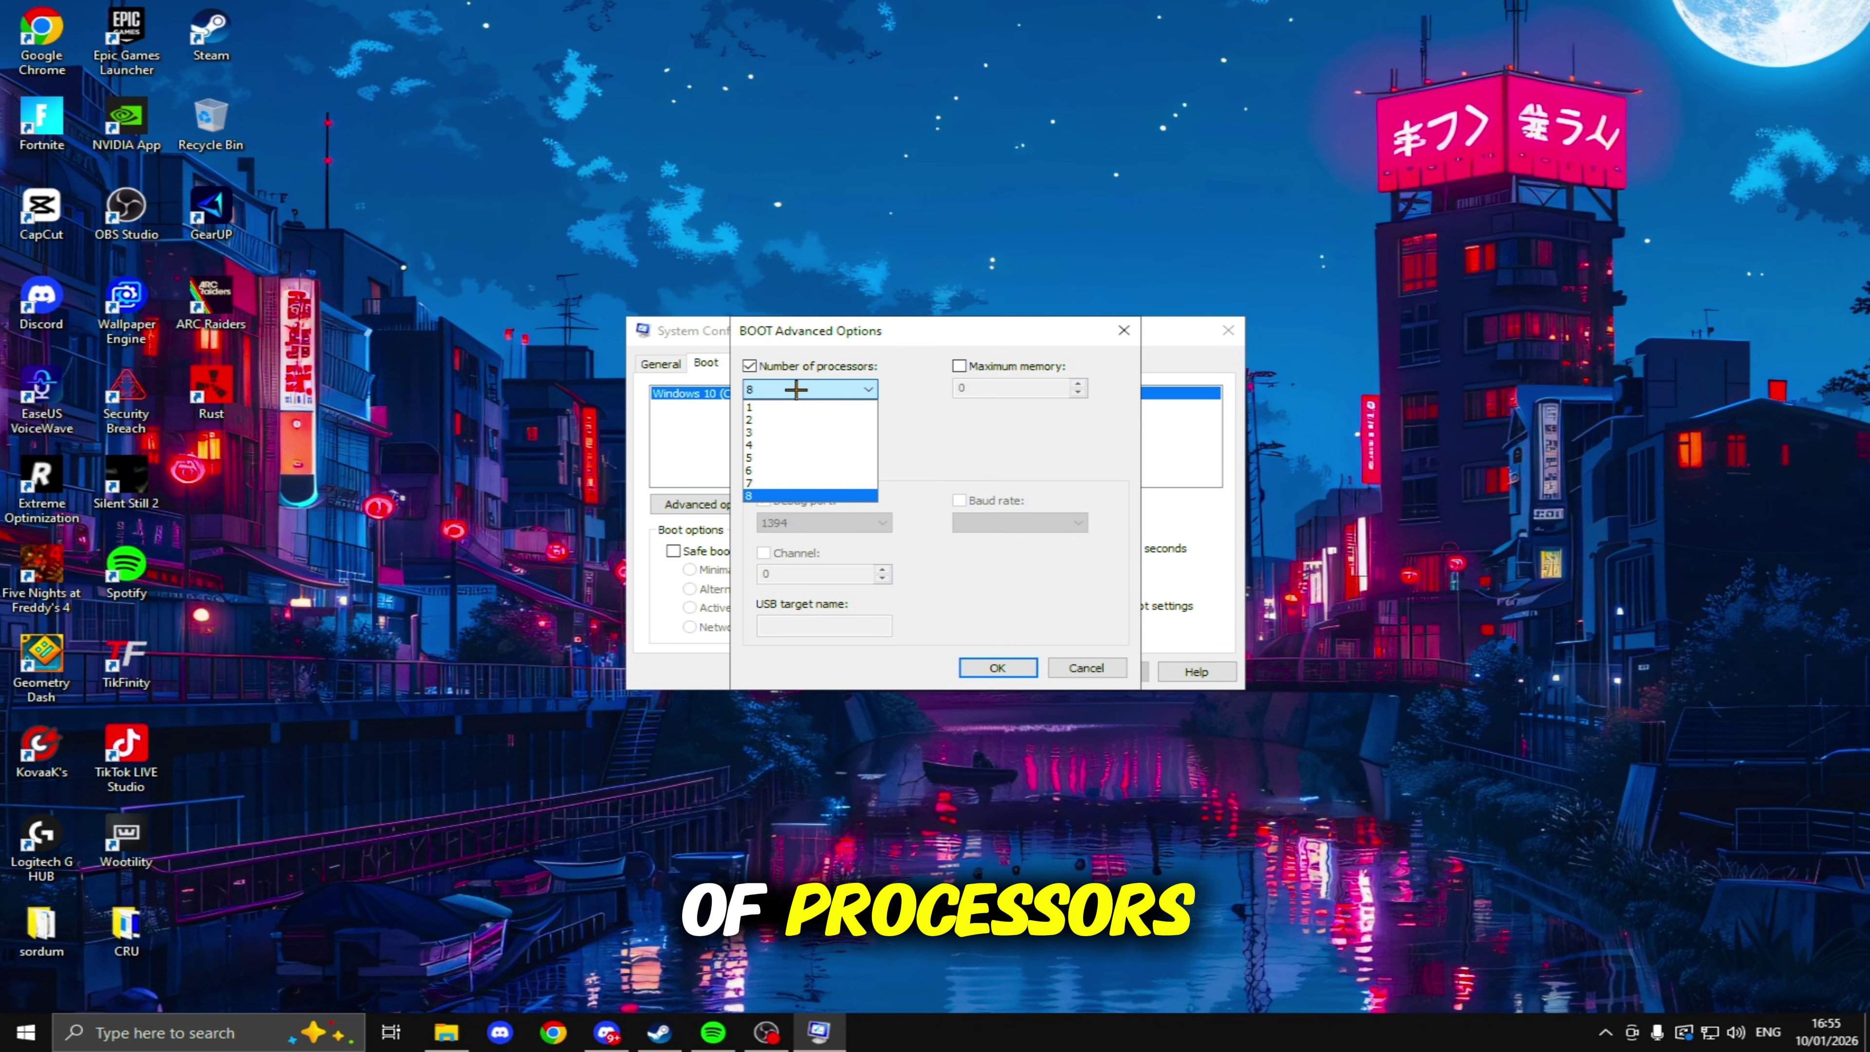
{"action": "left_click", "coordinate": [768, 492]}
{"action": "left_click", "coordinate": [998, 667]}
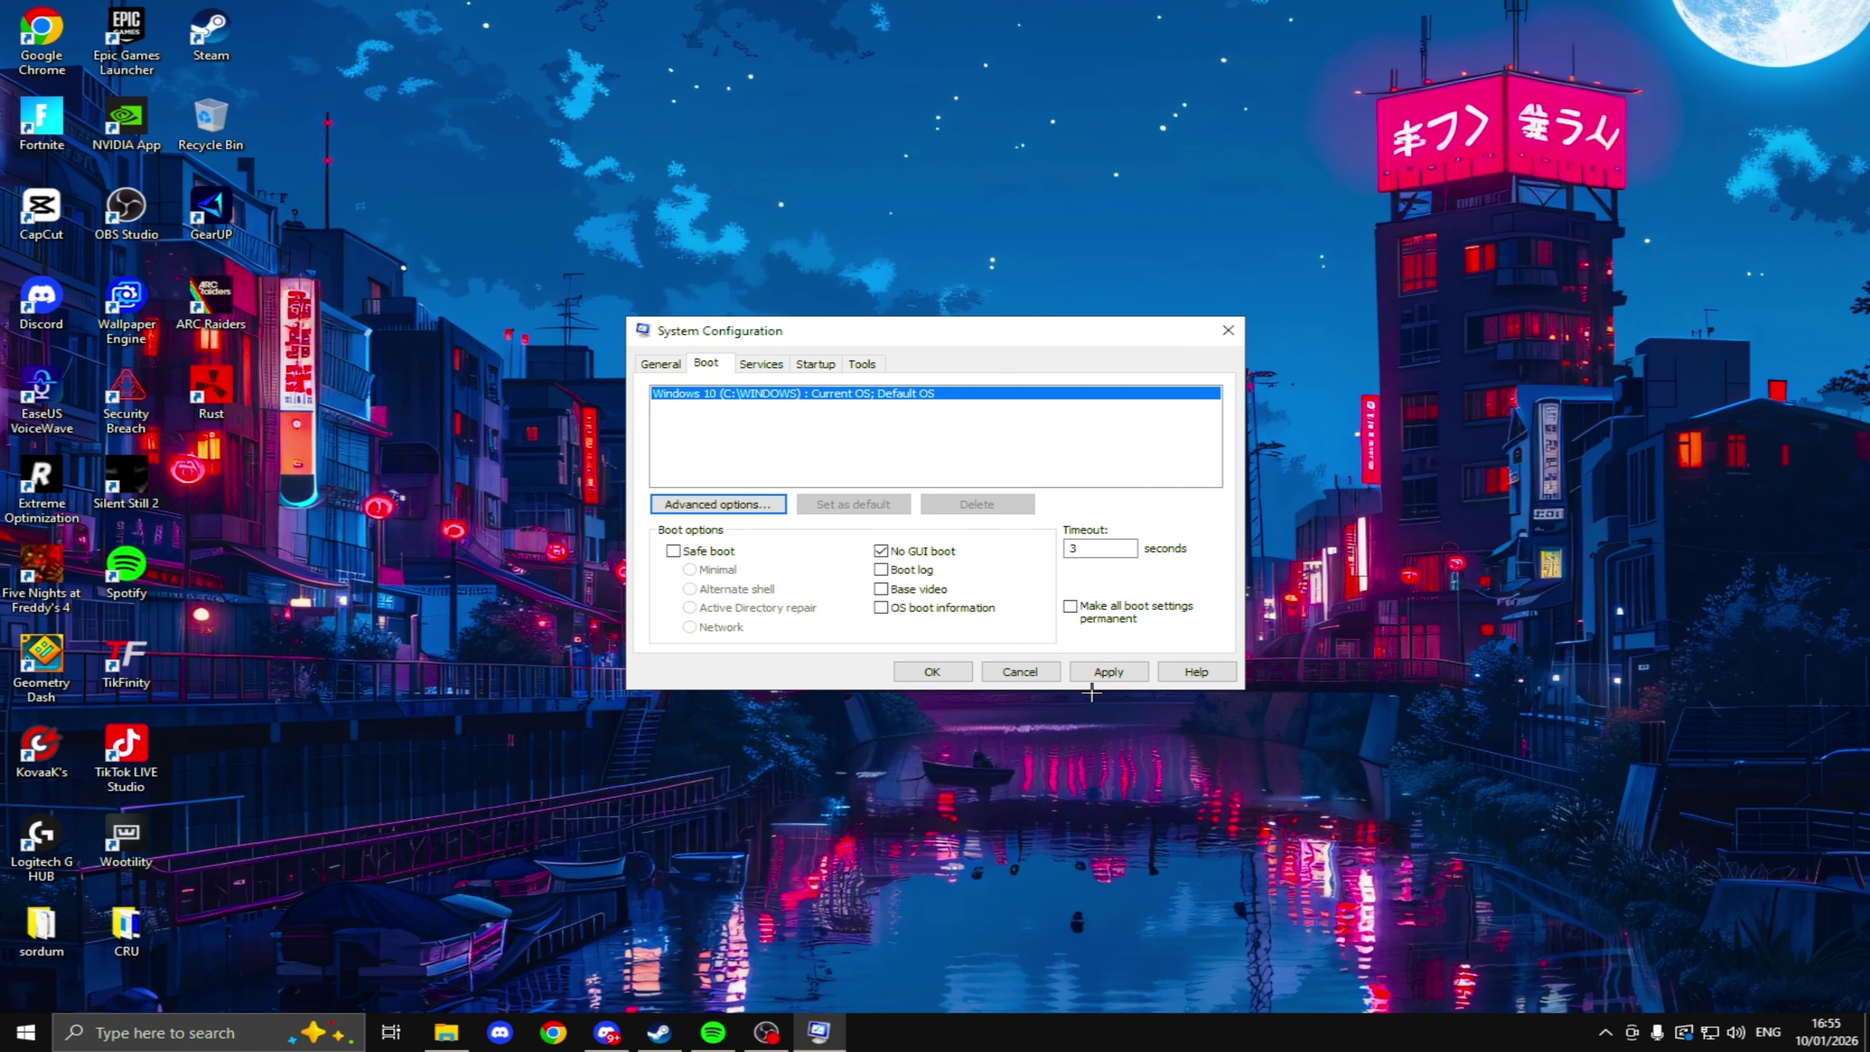
{"action": "left_click", "coordinate": [1077, 676]}
{"action": "left_click", "coordinate": [957, 674]}
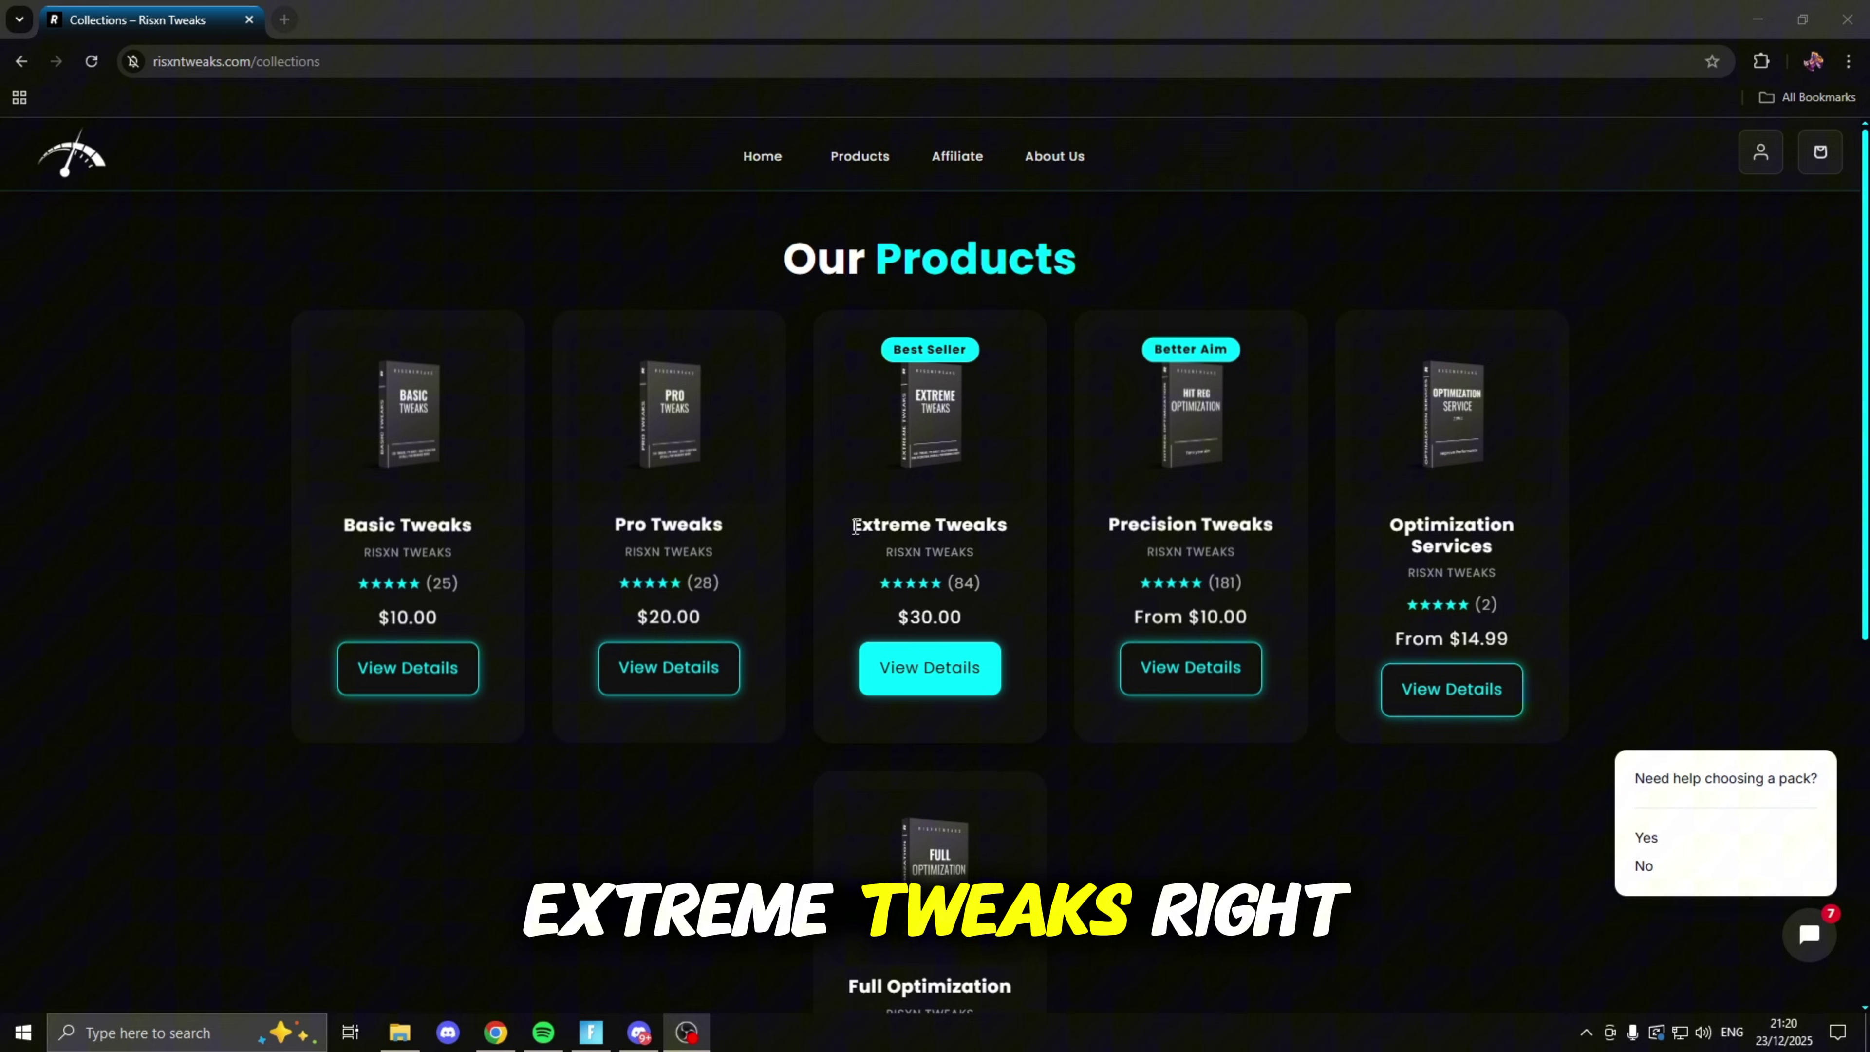
{"action": "left_click_drag", "start_coordinate": [854, 527], "coordinate": [1014, 536]}
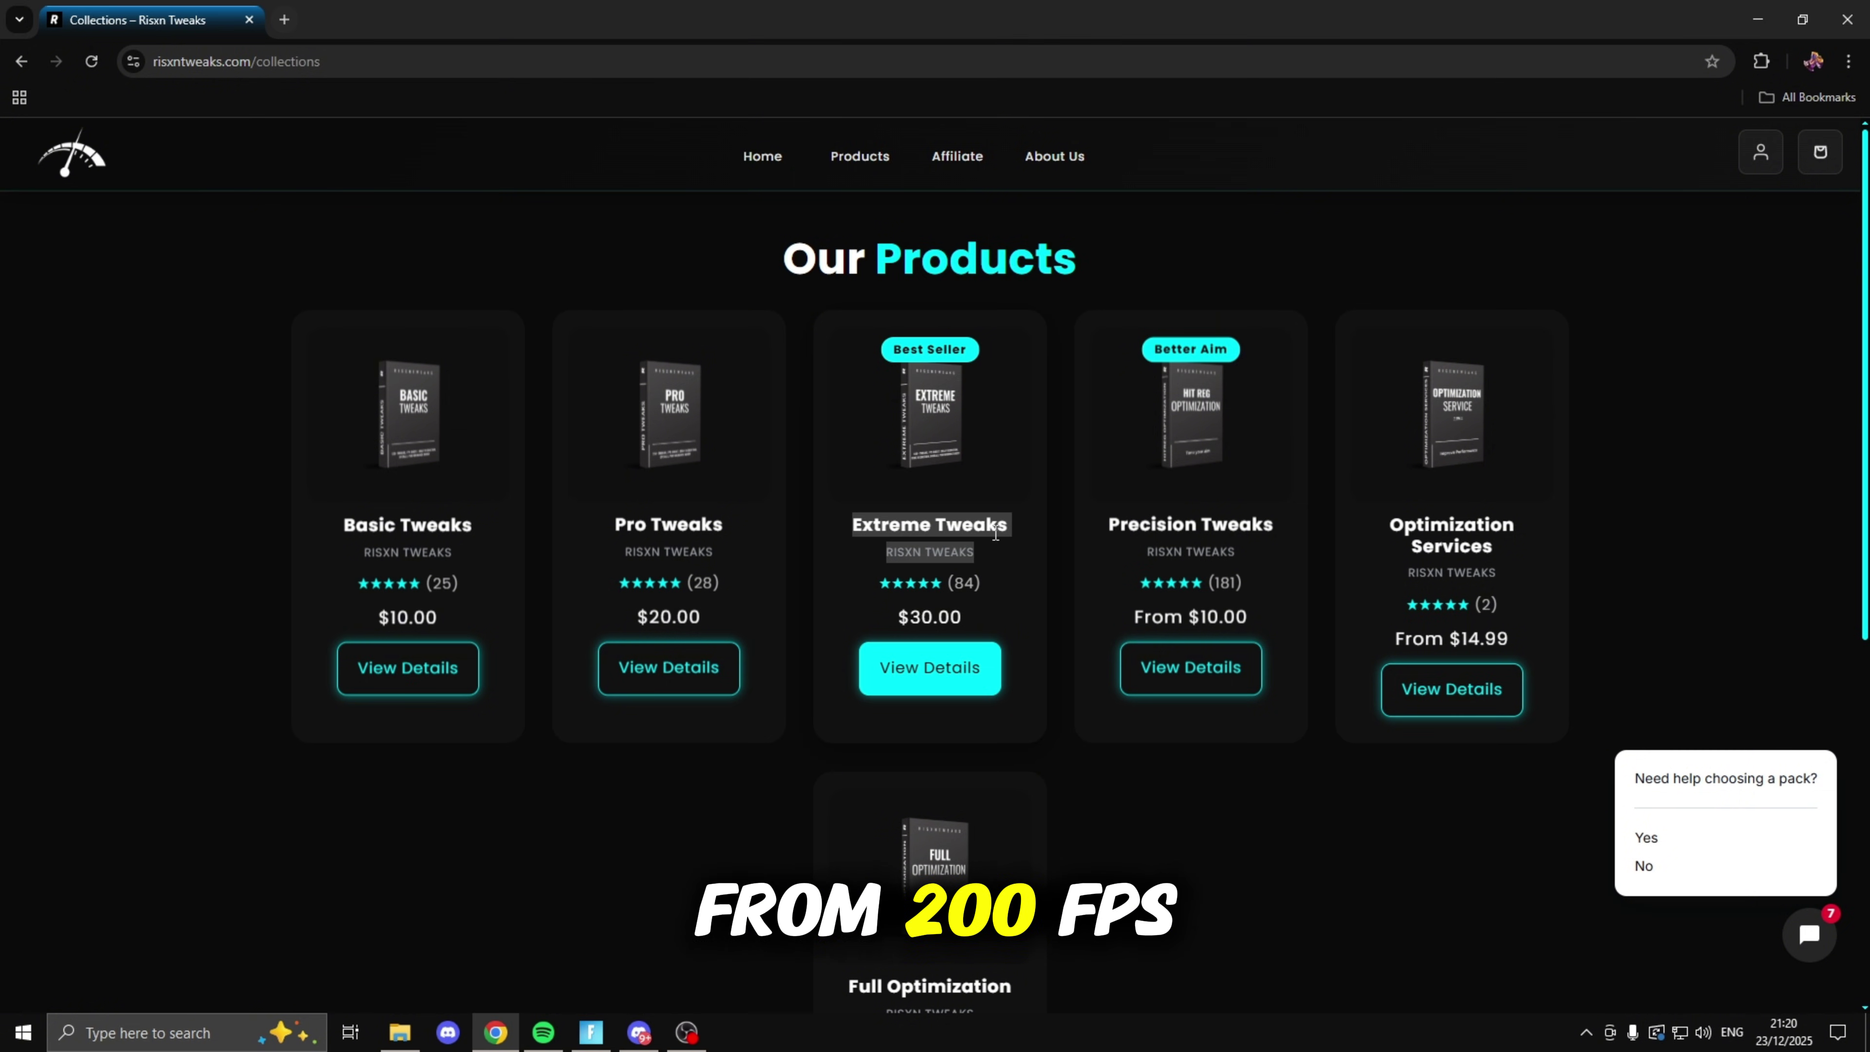
{"action": "left_click", "coordinate": [992, 533]}
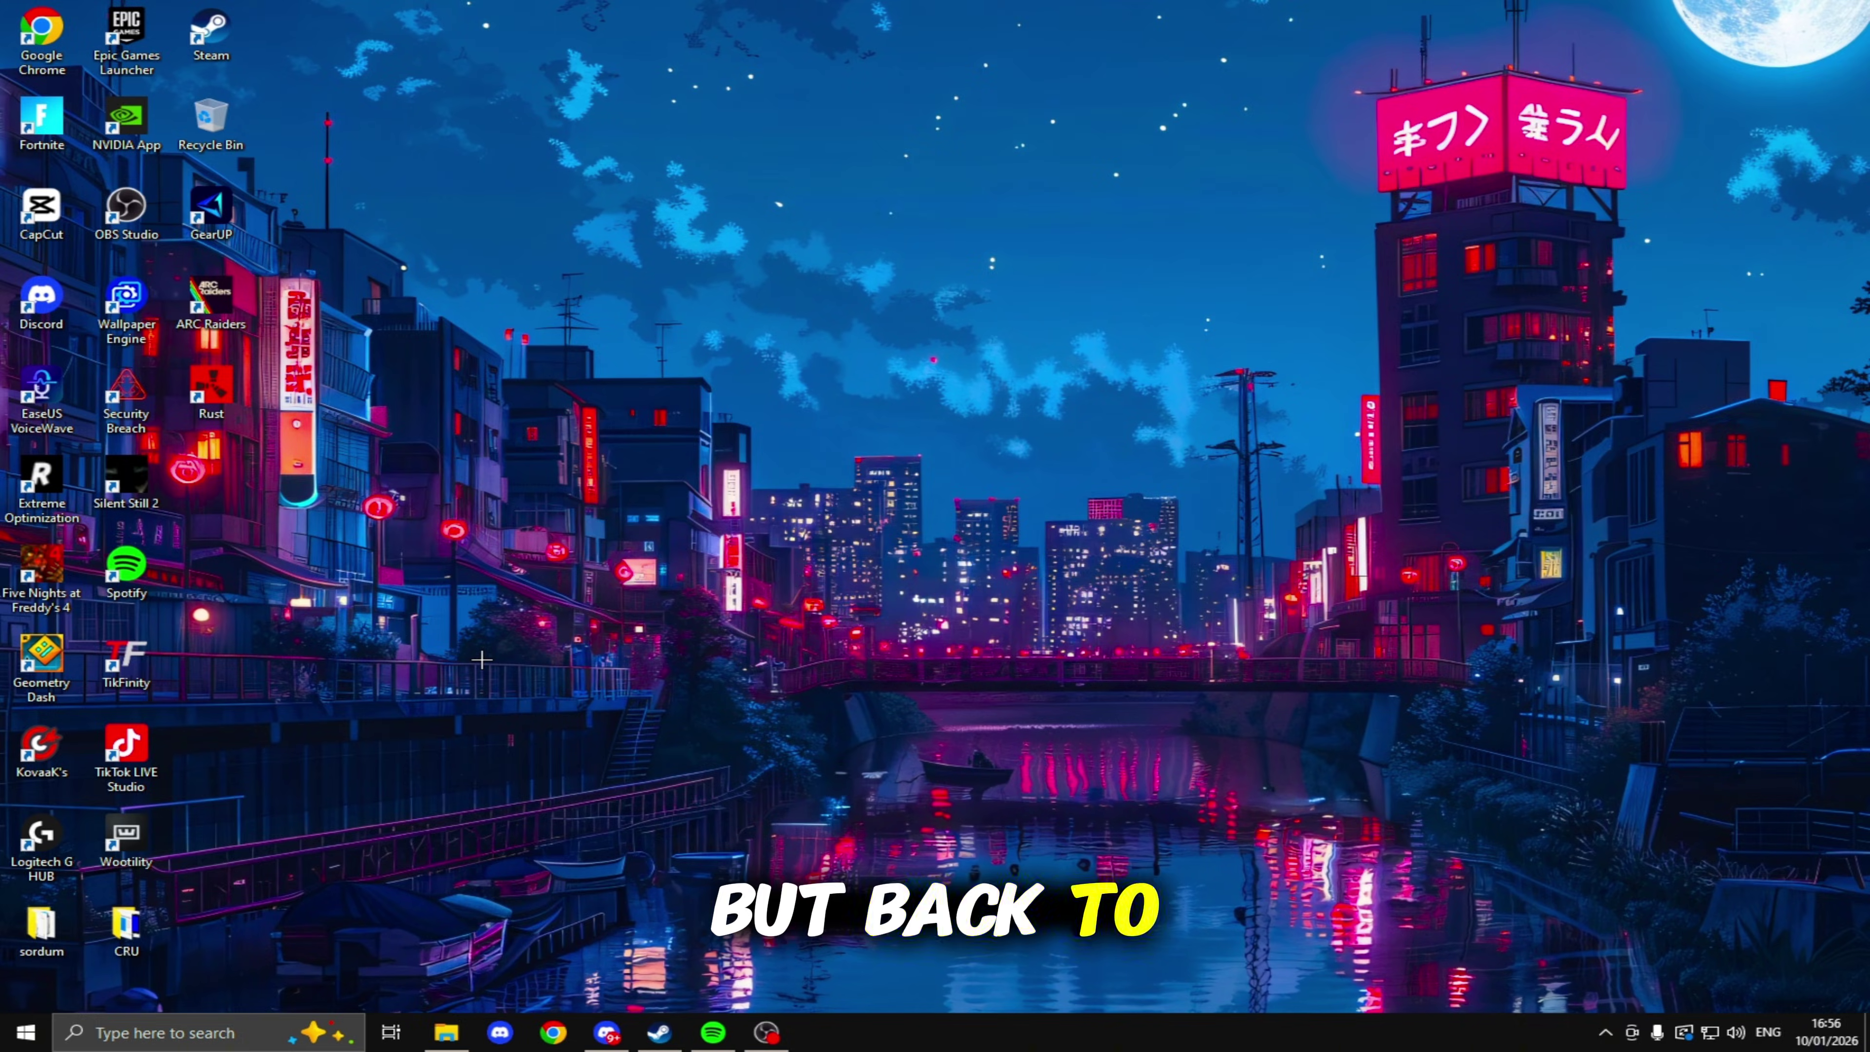
Search 'gaming', check Game Mode is on, then start adding a desktop app in Graphics settings
{"action": "key", "text": "super"}
{"action": "type", "text": "gaming"}
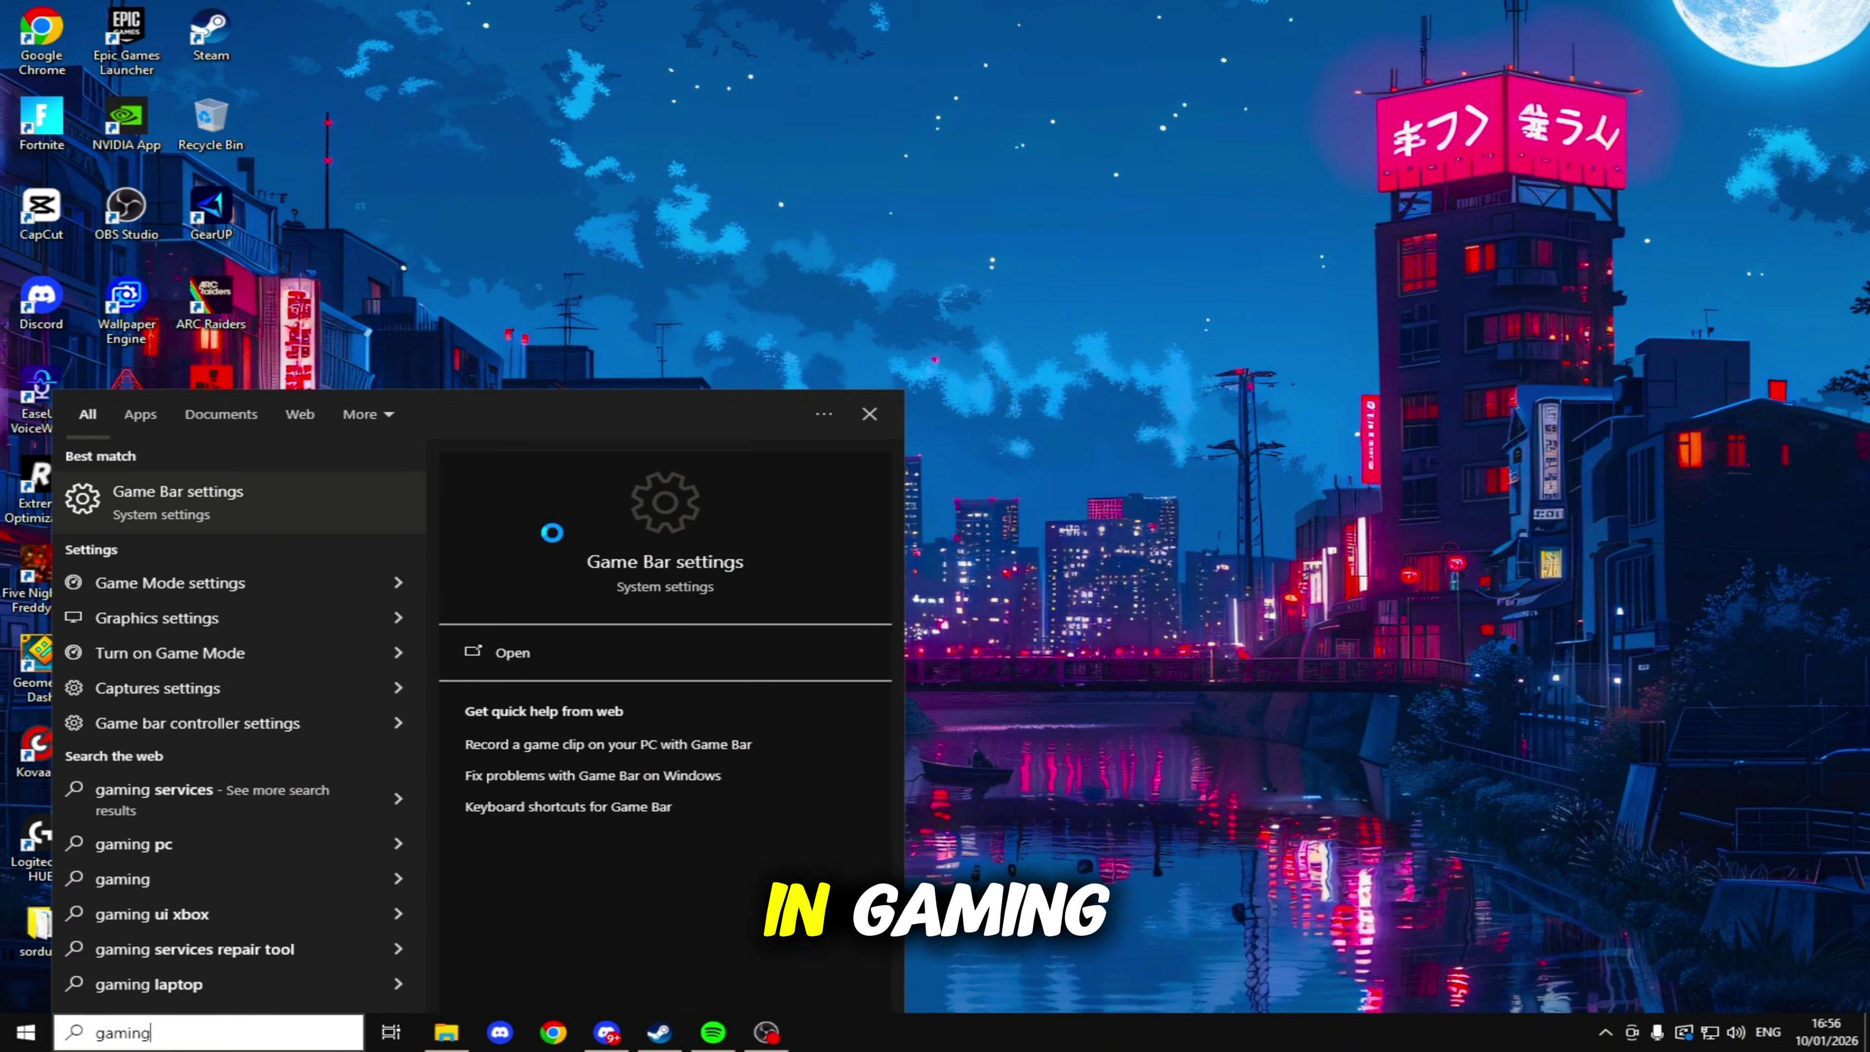
{"action": "key", "text": "Return"}
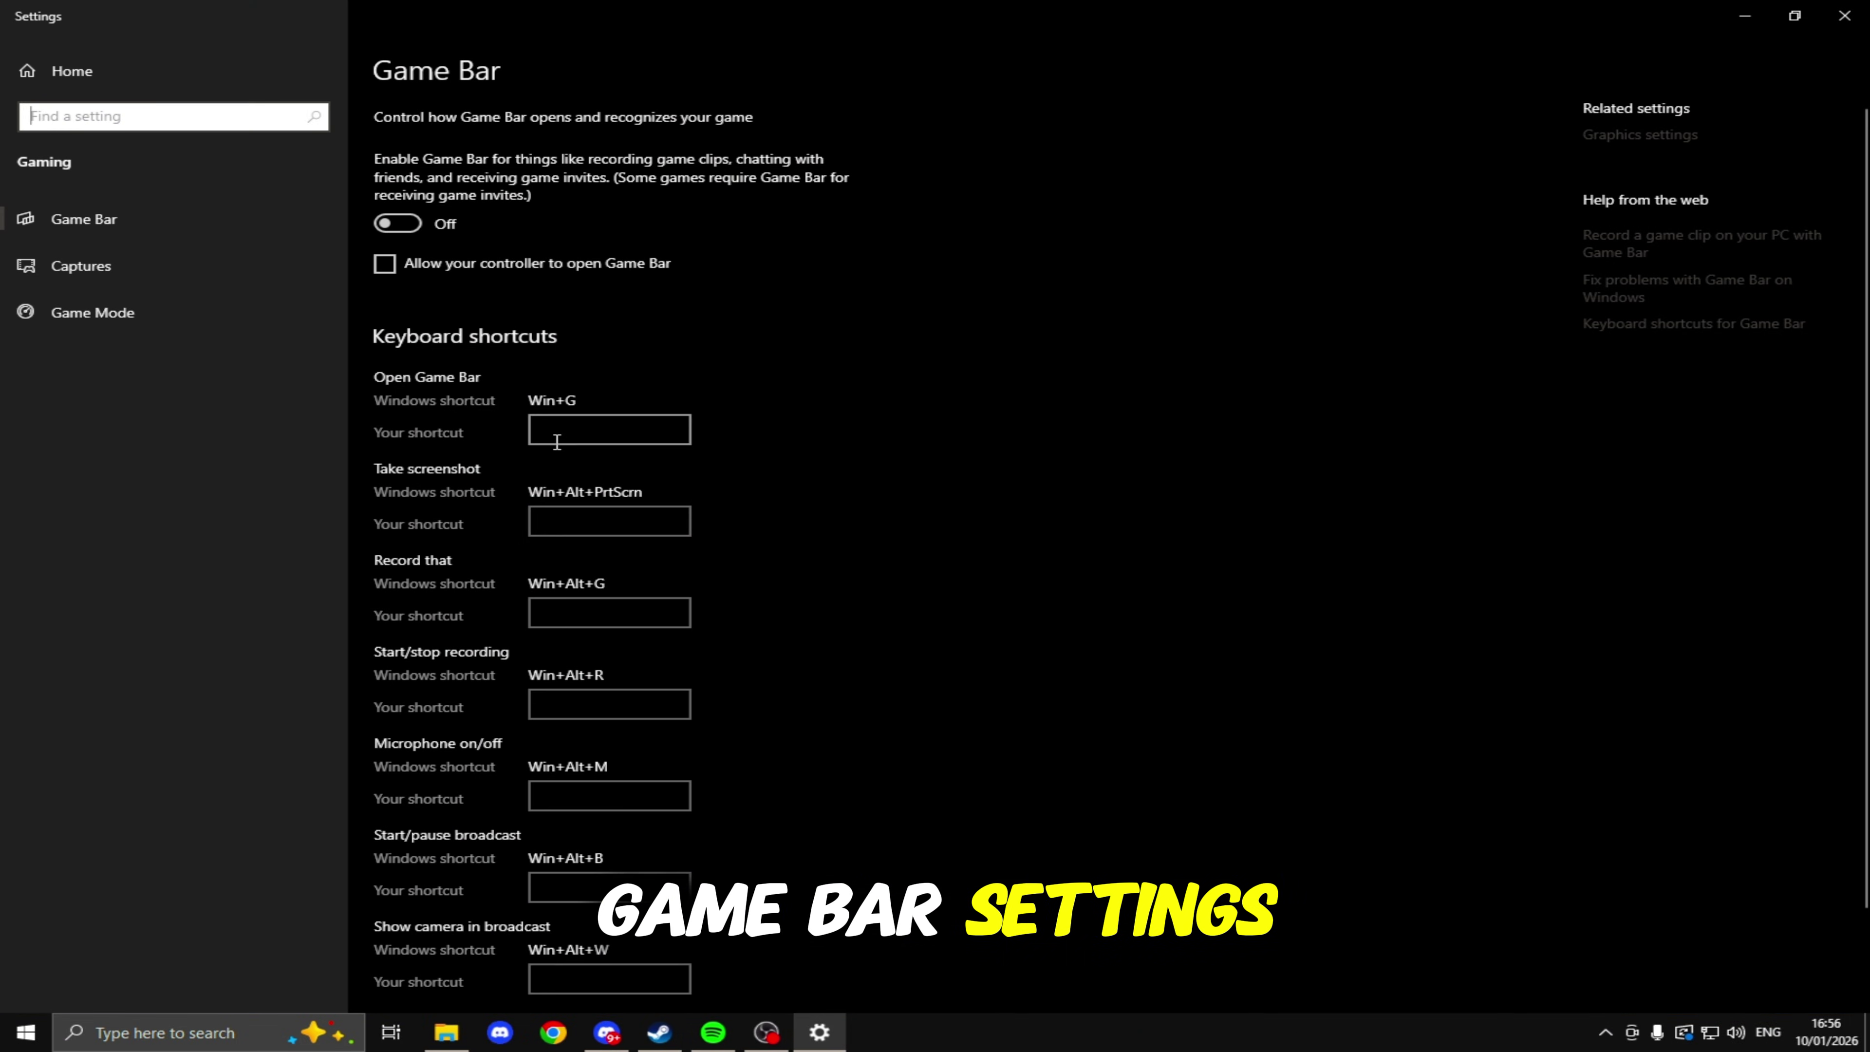
{"action": "left_click", "coordinate": [340, 310]}
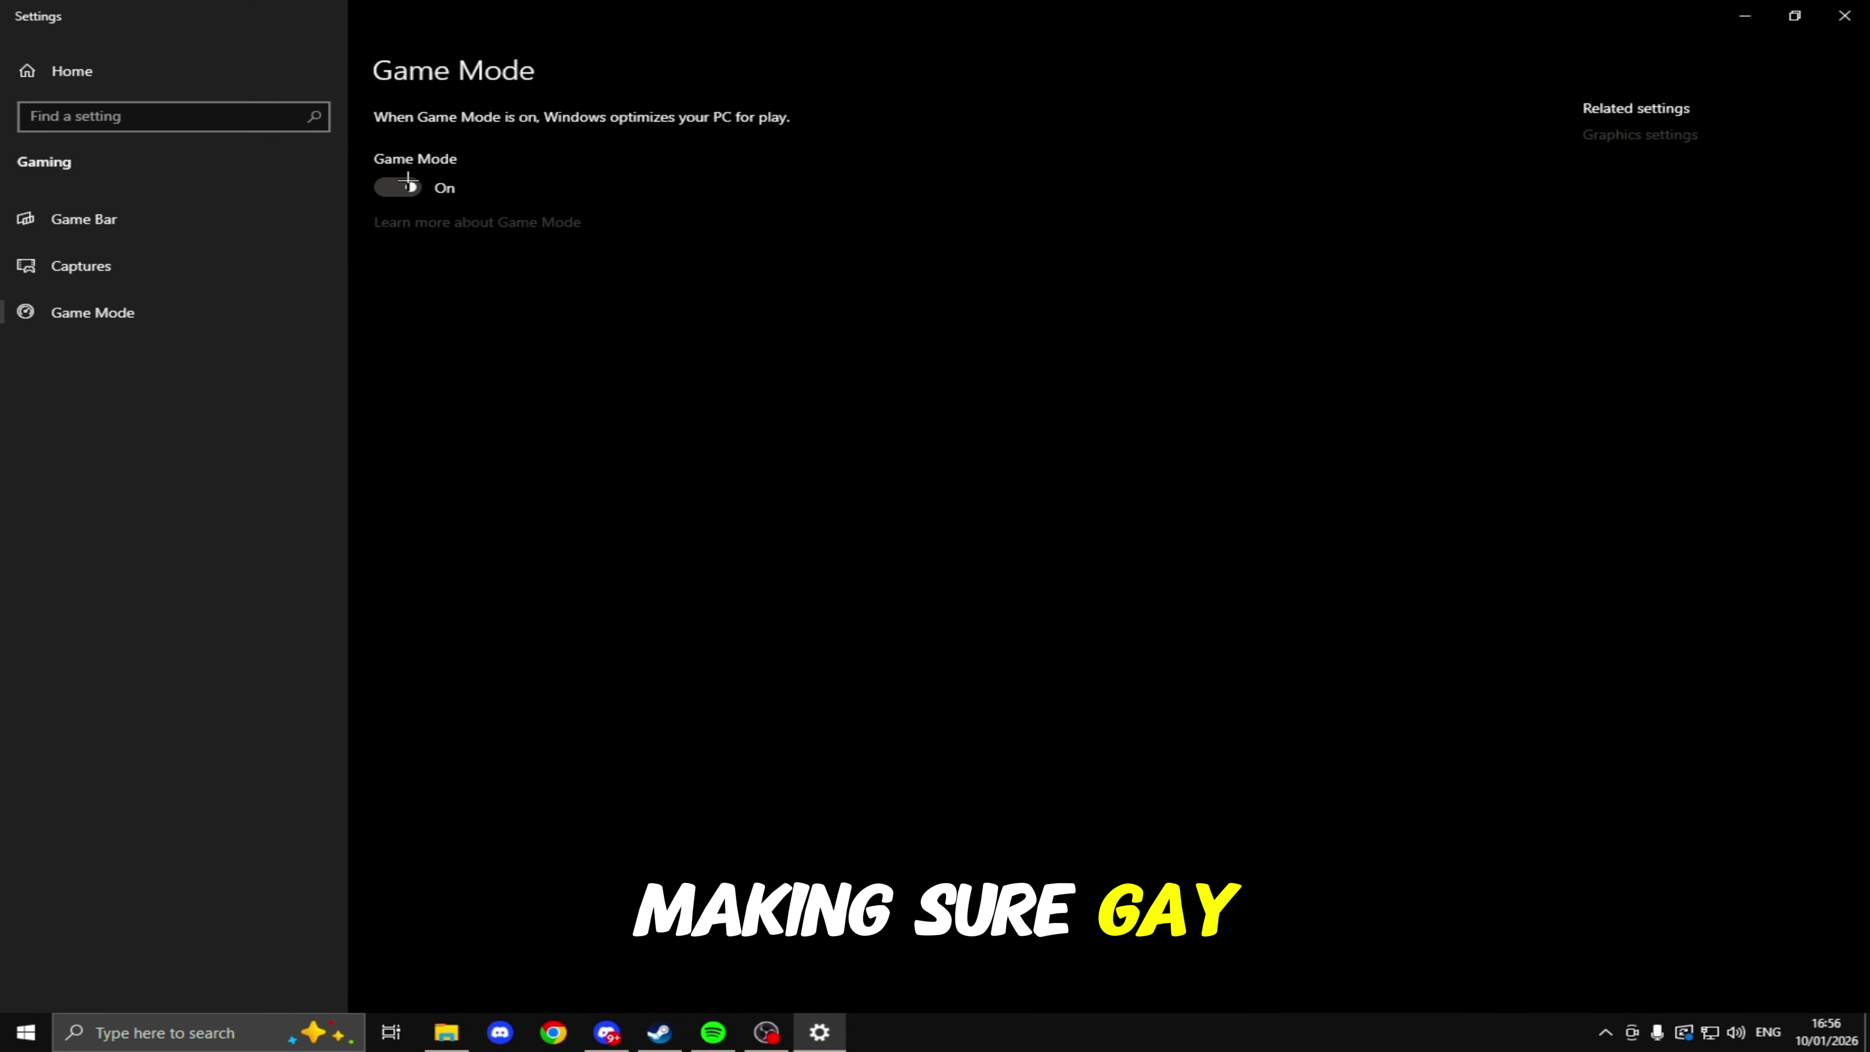
{"action": "left_click", "coordinate": [1626, 138]}
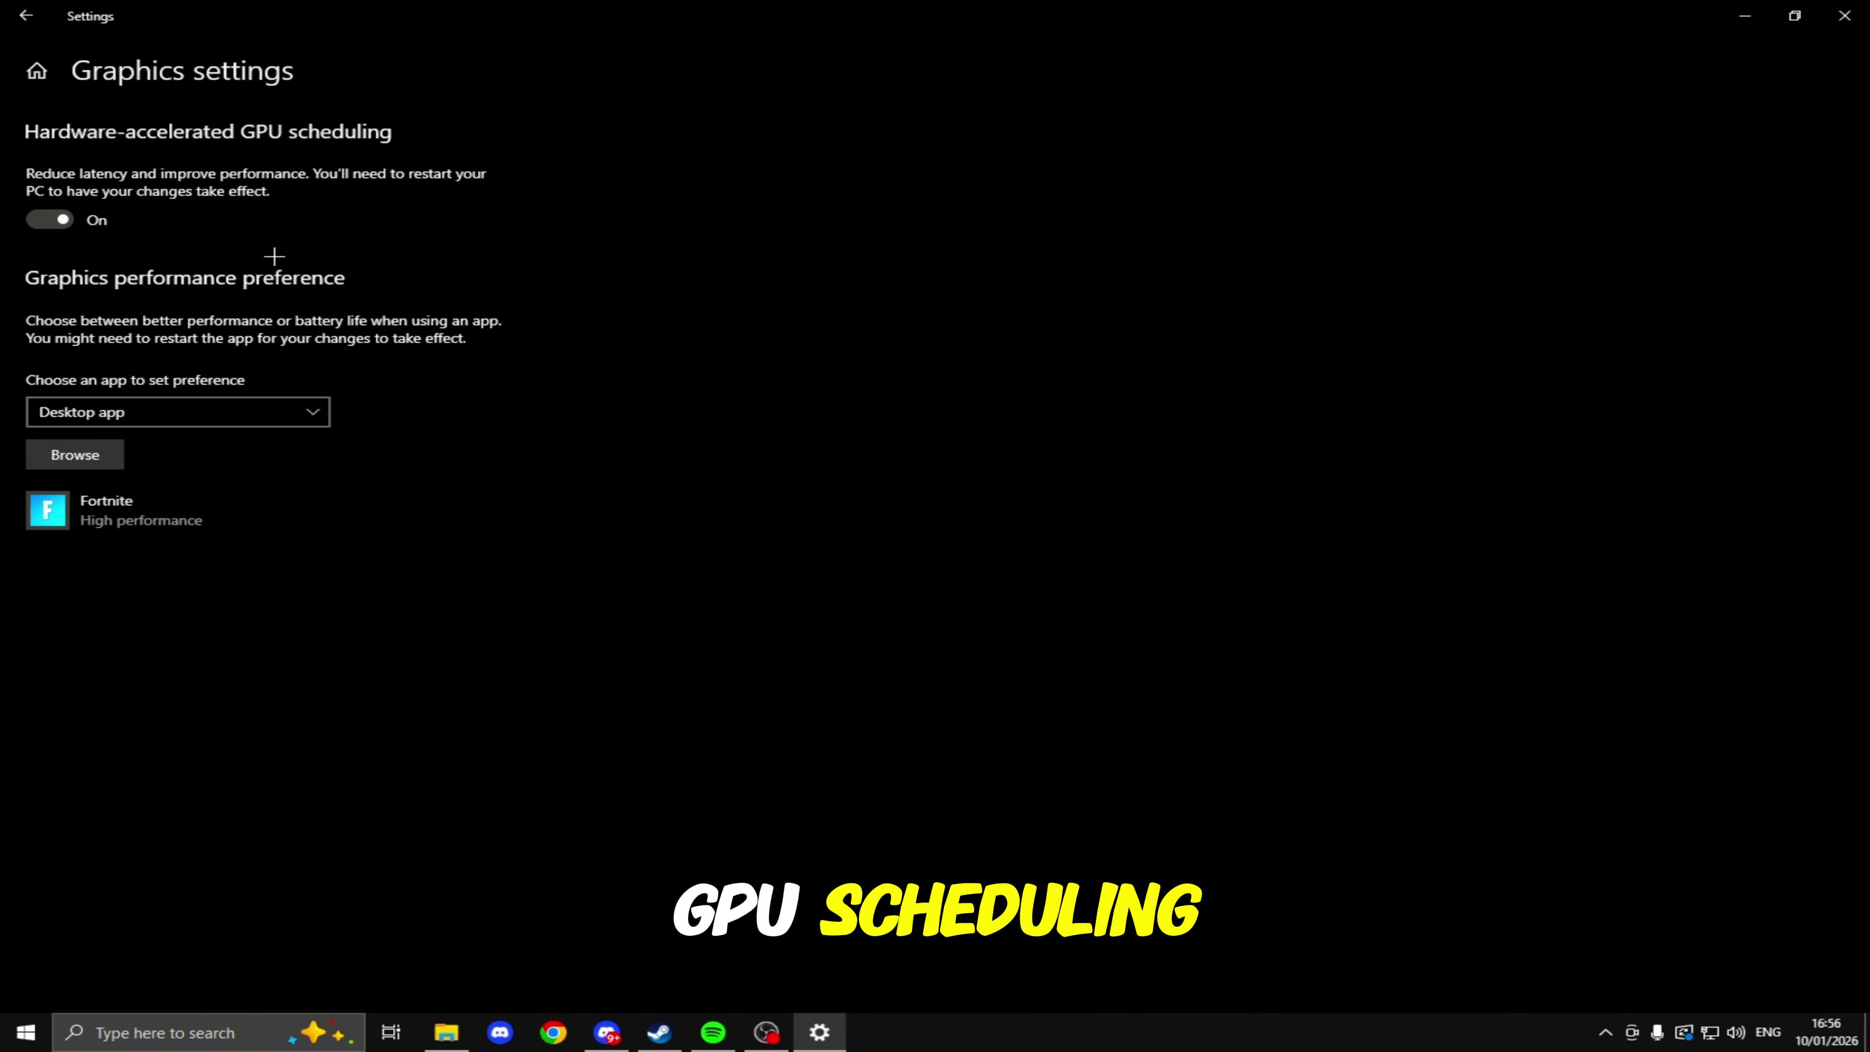
{"action": "left_click", "coordinate": [47, 455]}
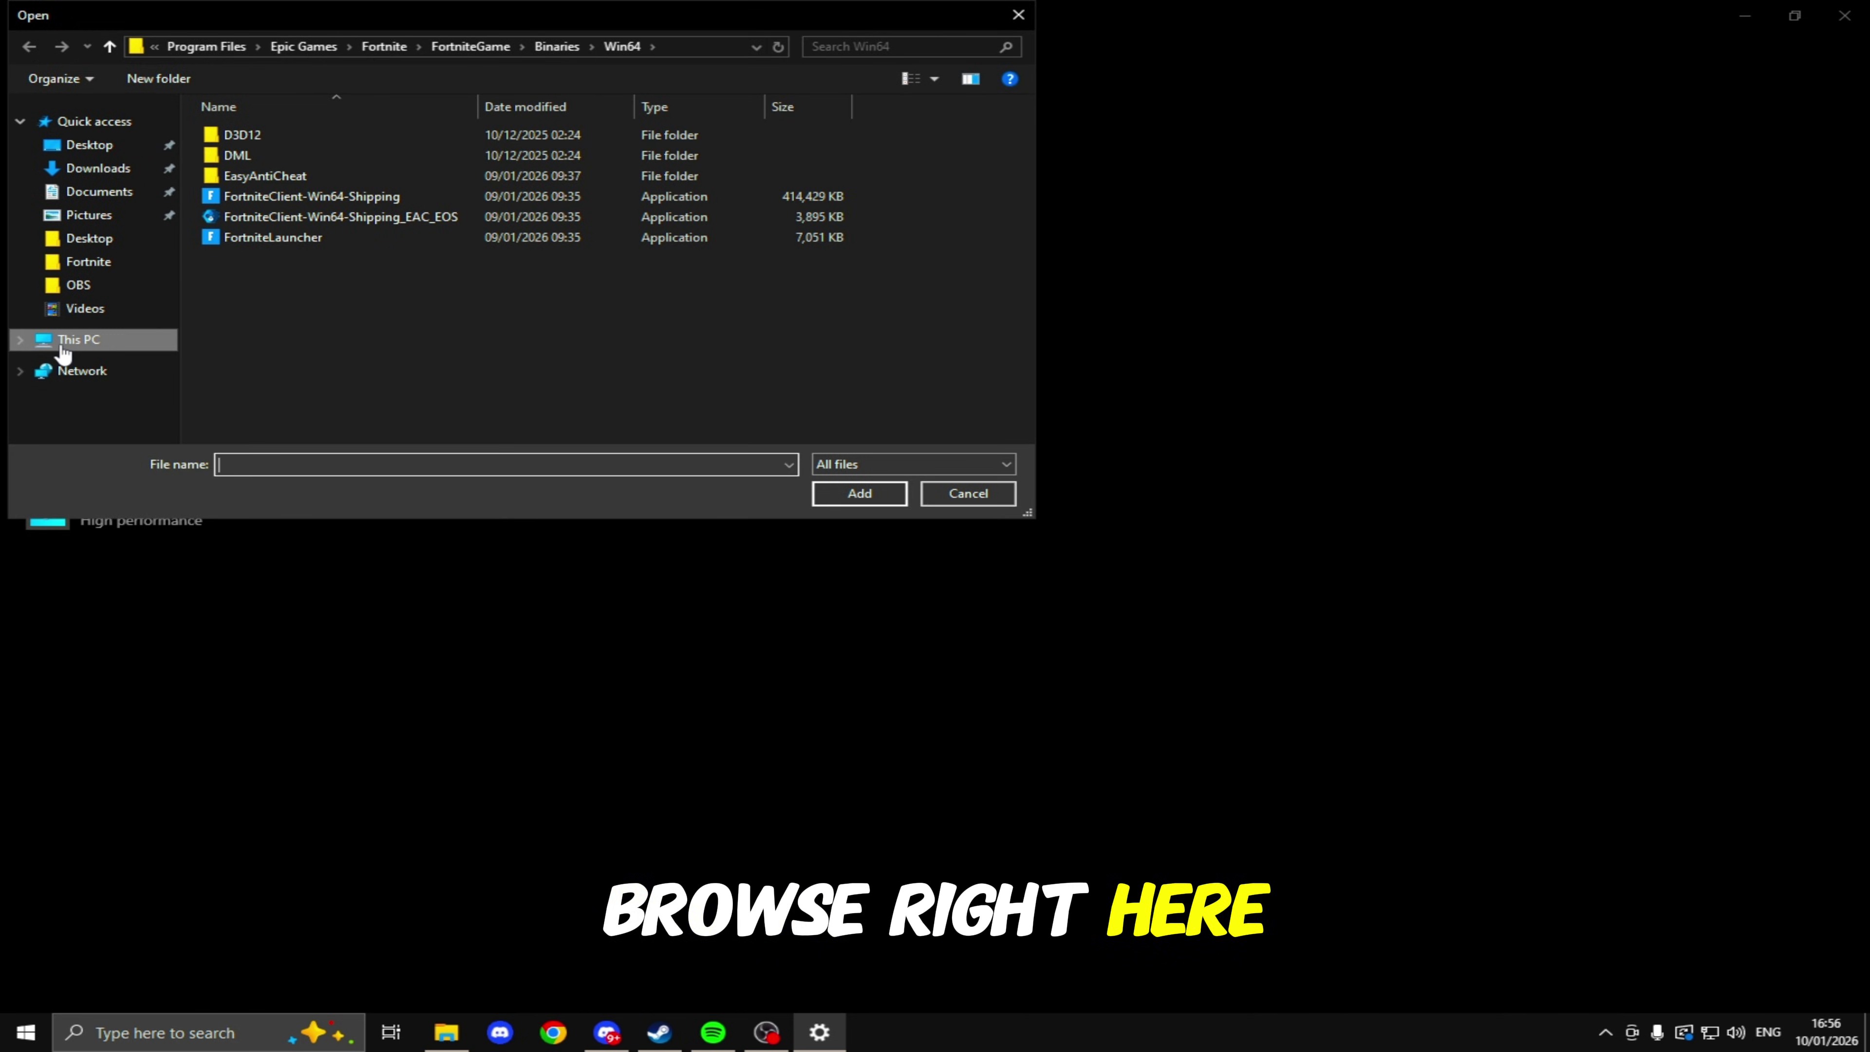
Add FortniteClient-Win64-Shipping from C:\Program Files\Epic Games\Fortnite\FortniteGame\Binaries\Win64 to the graphics app list
{"action": "left_click", "coordinate": [74, 341]}
{"action": "double_click", "coordinate": [298, 342]}
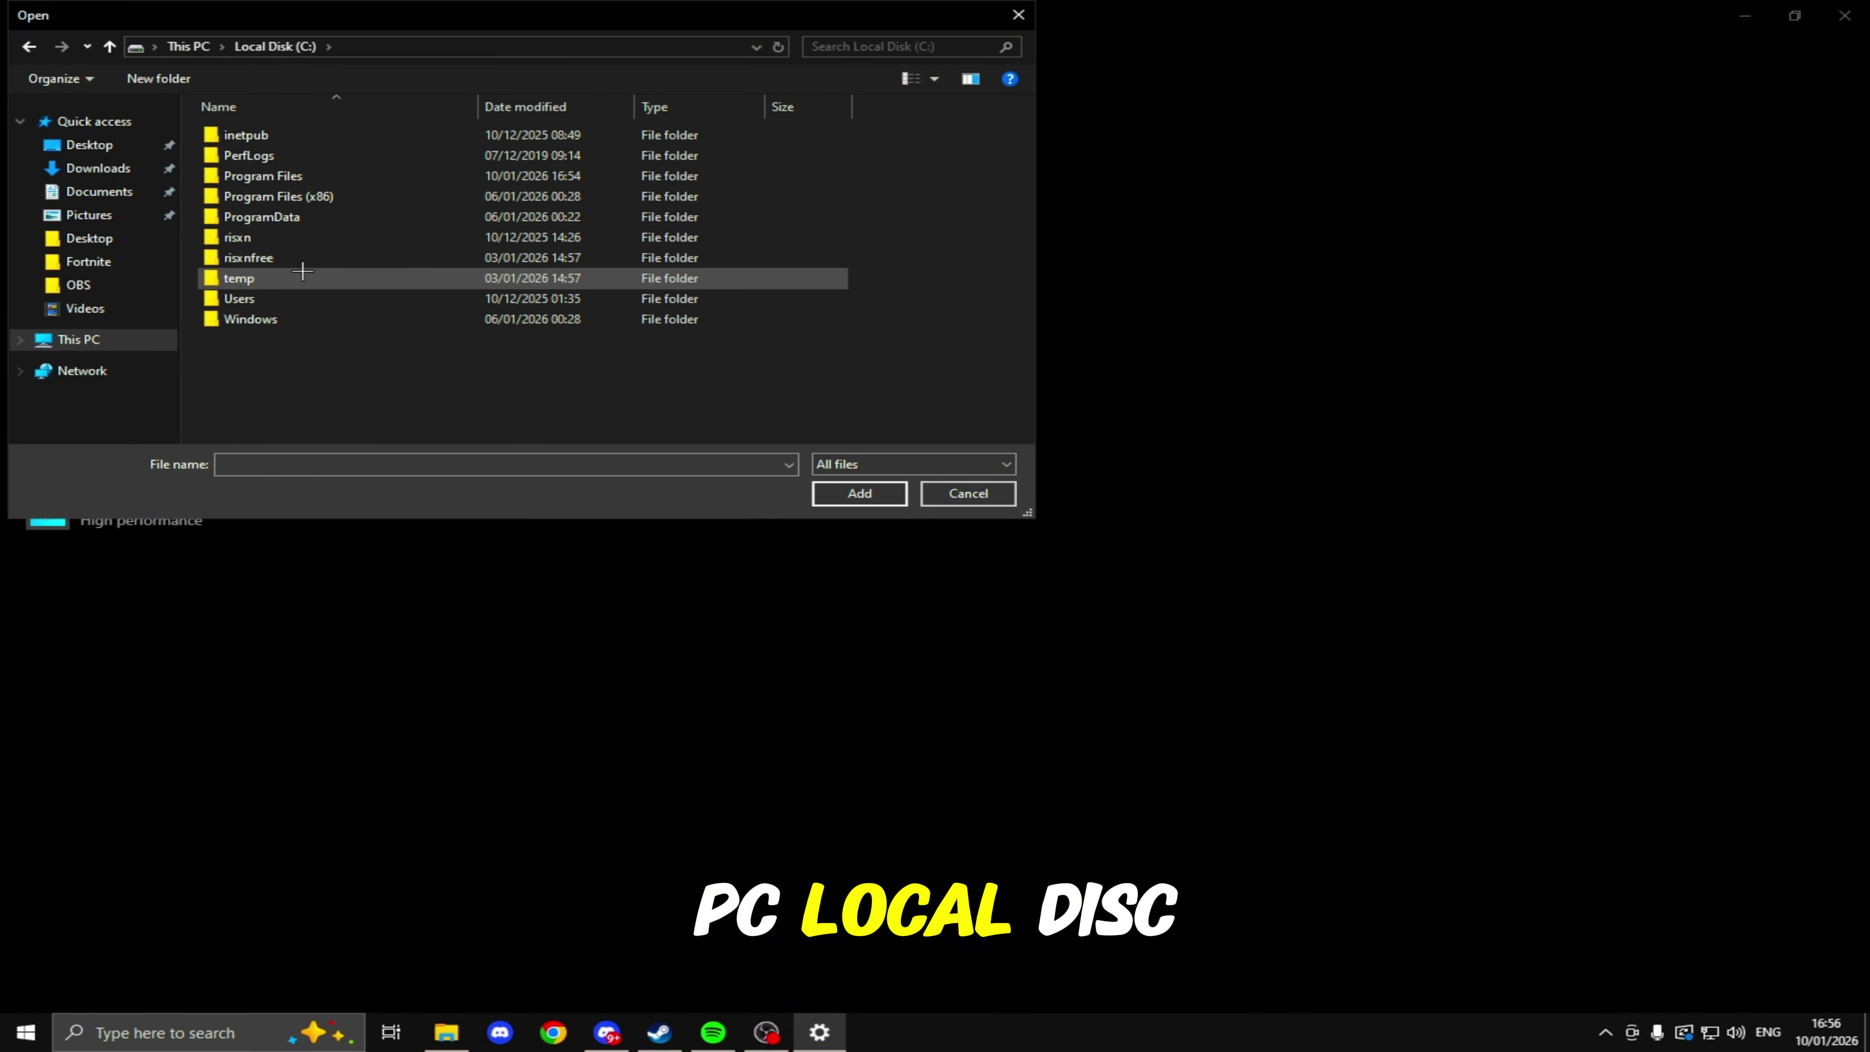
{"action": "double_click", "coordinate": [258, 175]}
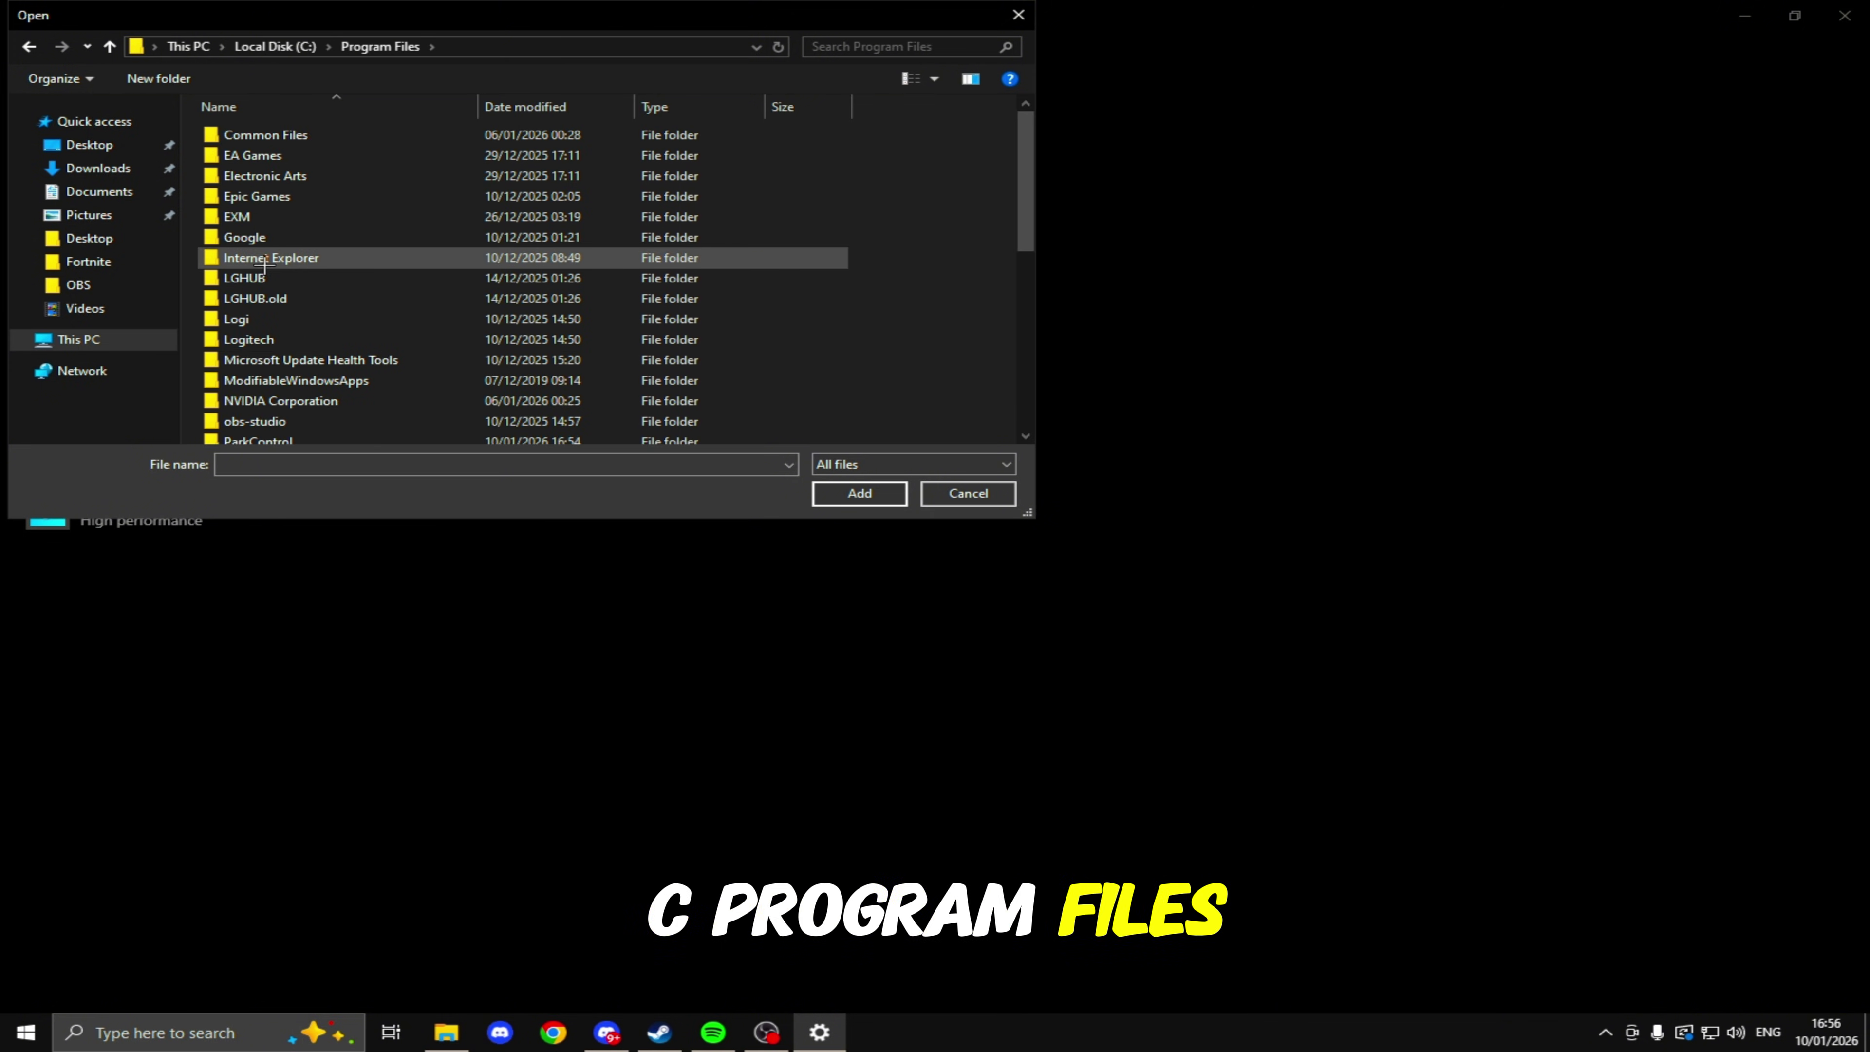
{"action": "double_click", "coordinate": [258, 195]}
{"action": "double_click", "coordinate": [277, 158]}
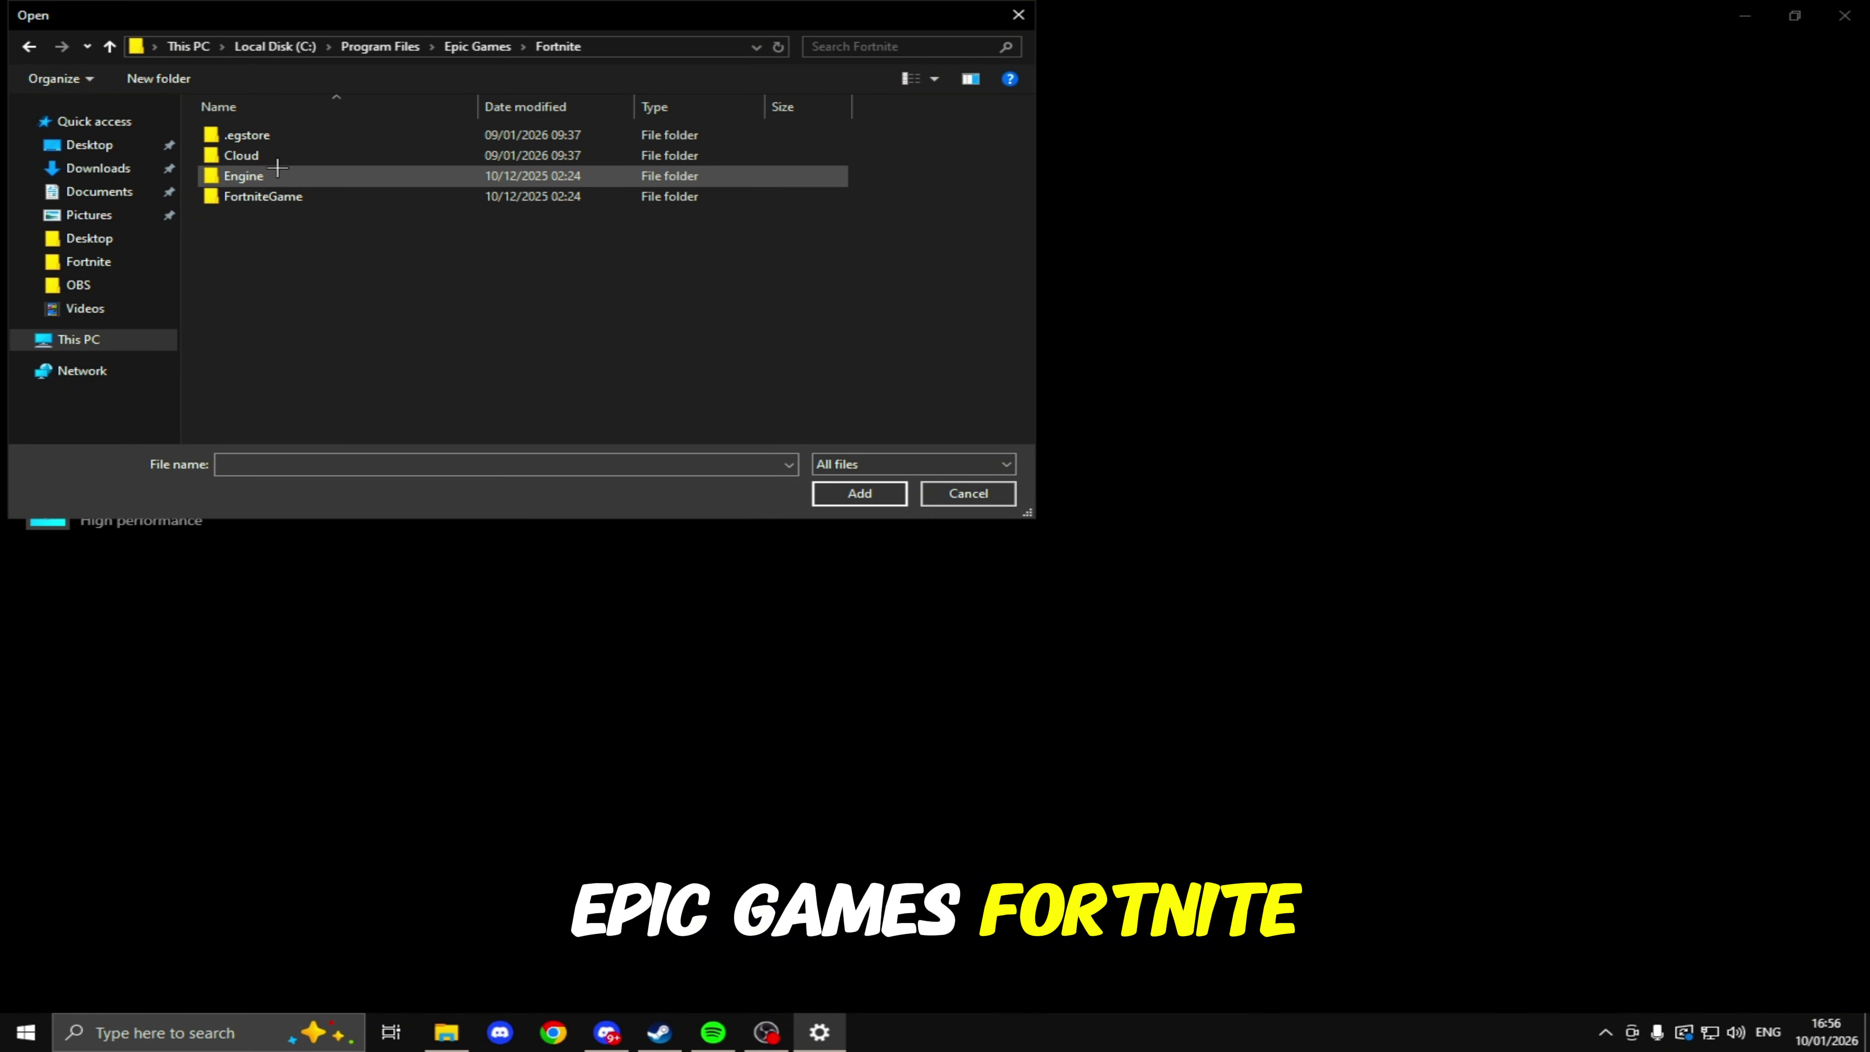
{"action": "double_click", "coordinate": [265, 196]}
{"action": "double_click", "coordinate": [270, 137]}
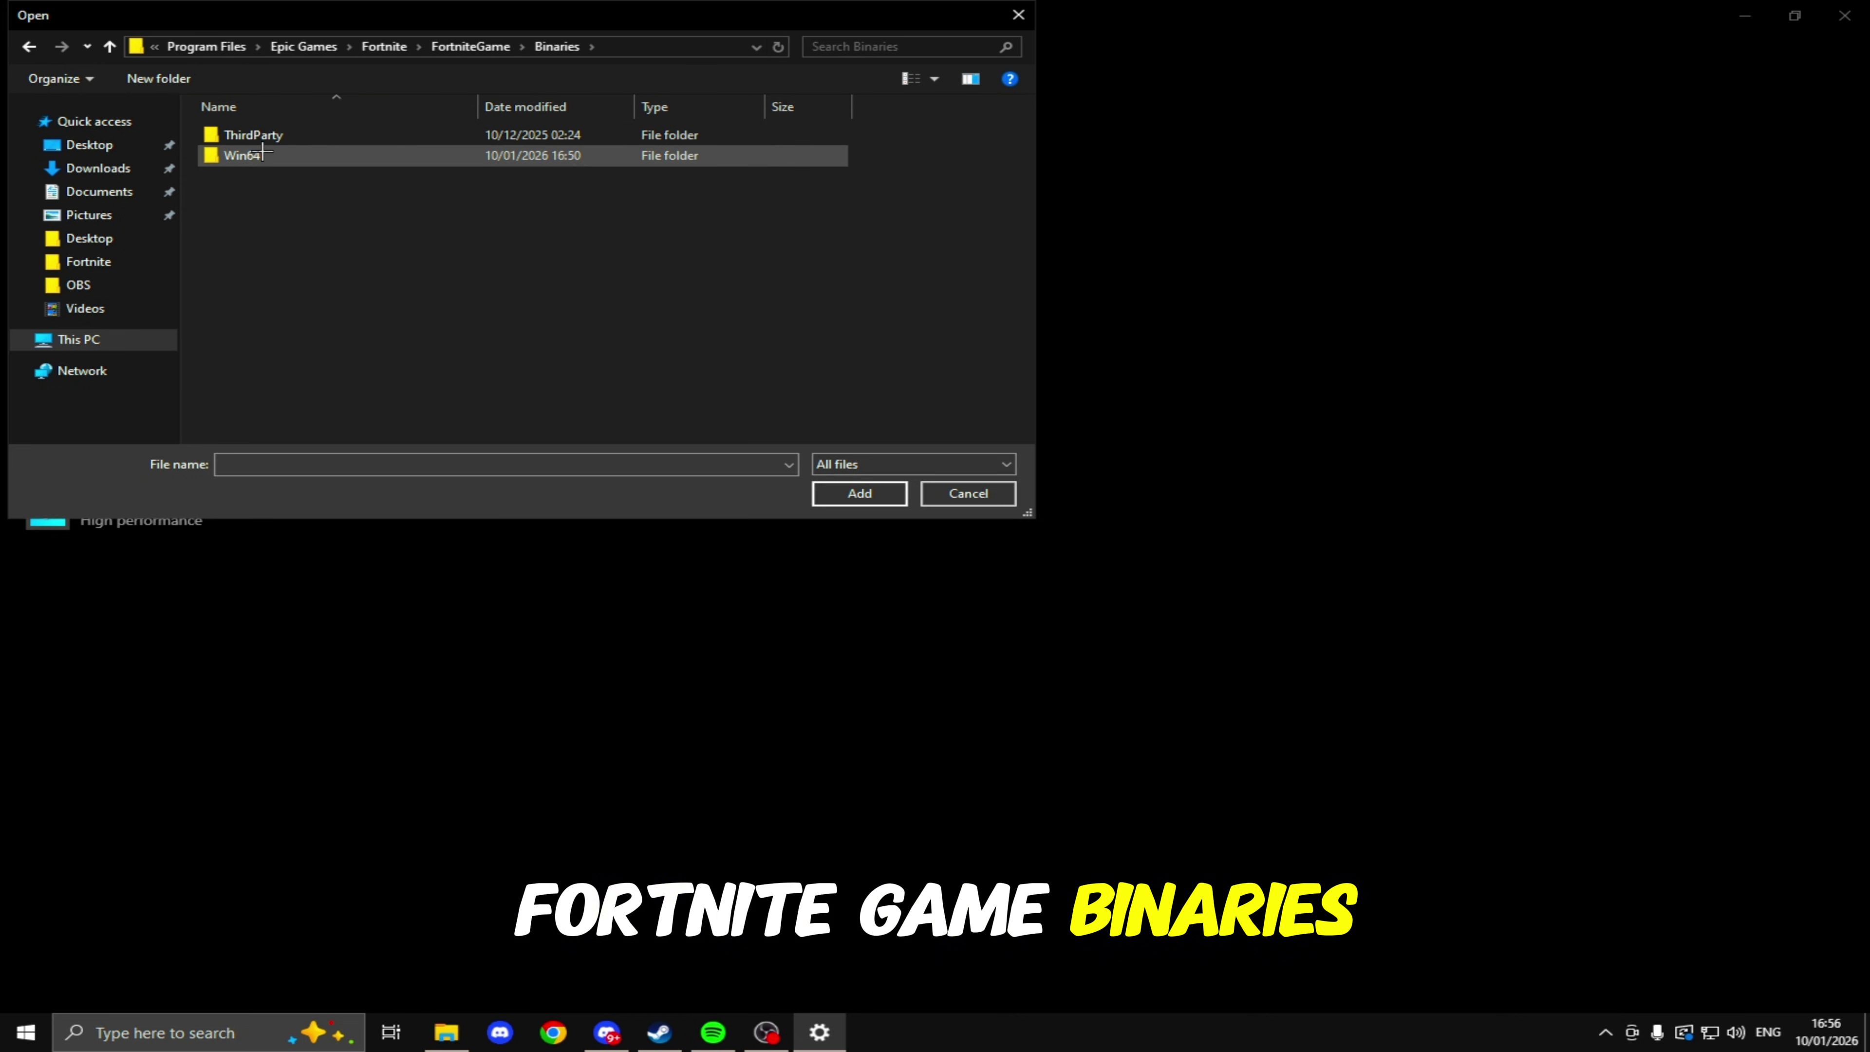
{"action": "double_click", "coordinate": [250, 155]}
{"action": "left_click", "coordinate": [303, 194]}
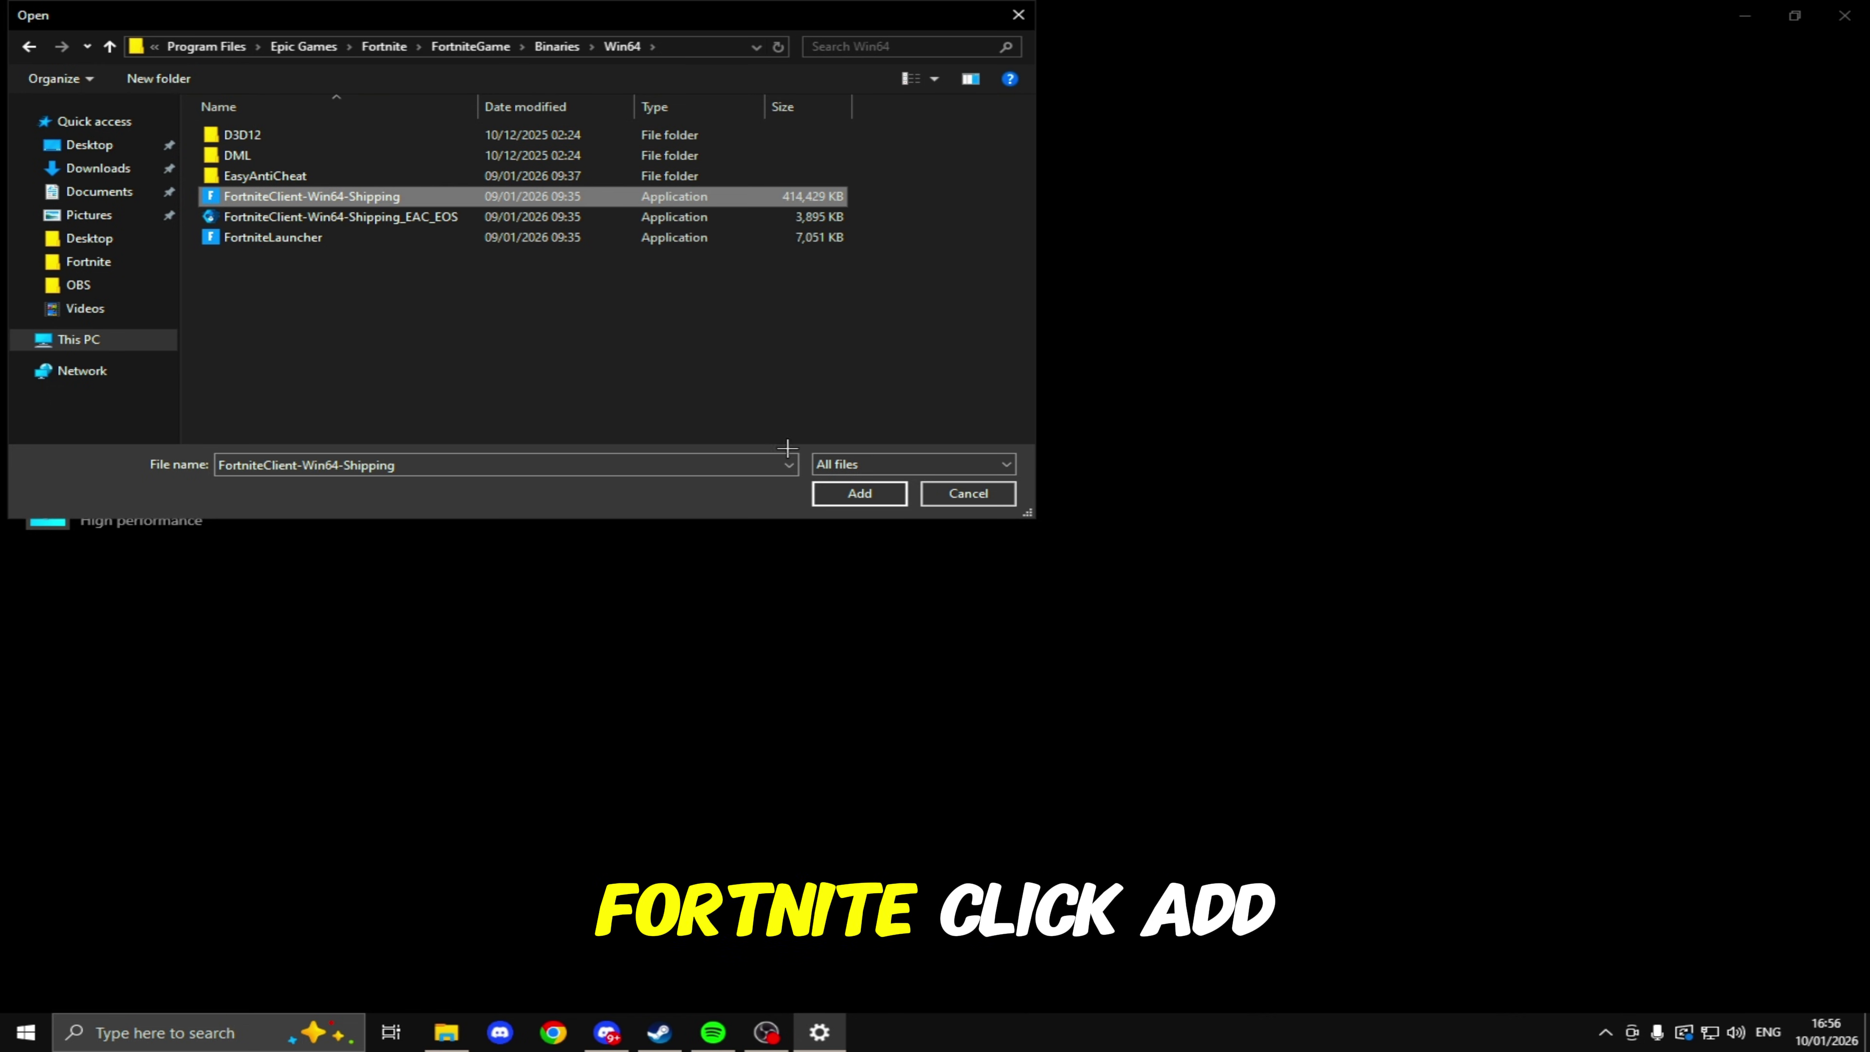
{"action": "left_click", "coordinate": [859, 493]}
Save High performance as Fortnite's graphics preference and close Settings
{"action": "left_click", "coordinate": [189, 538]}
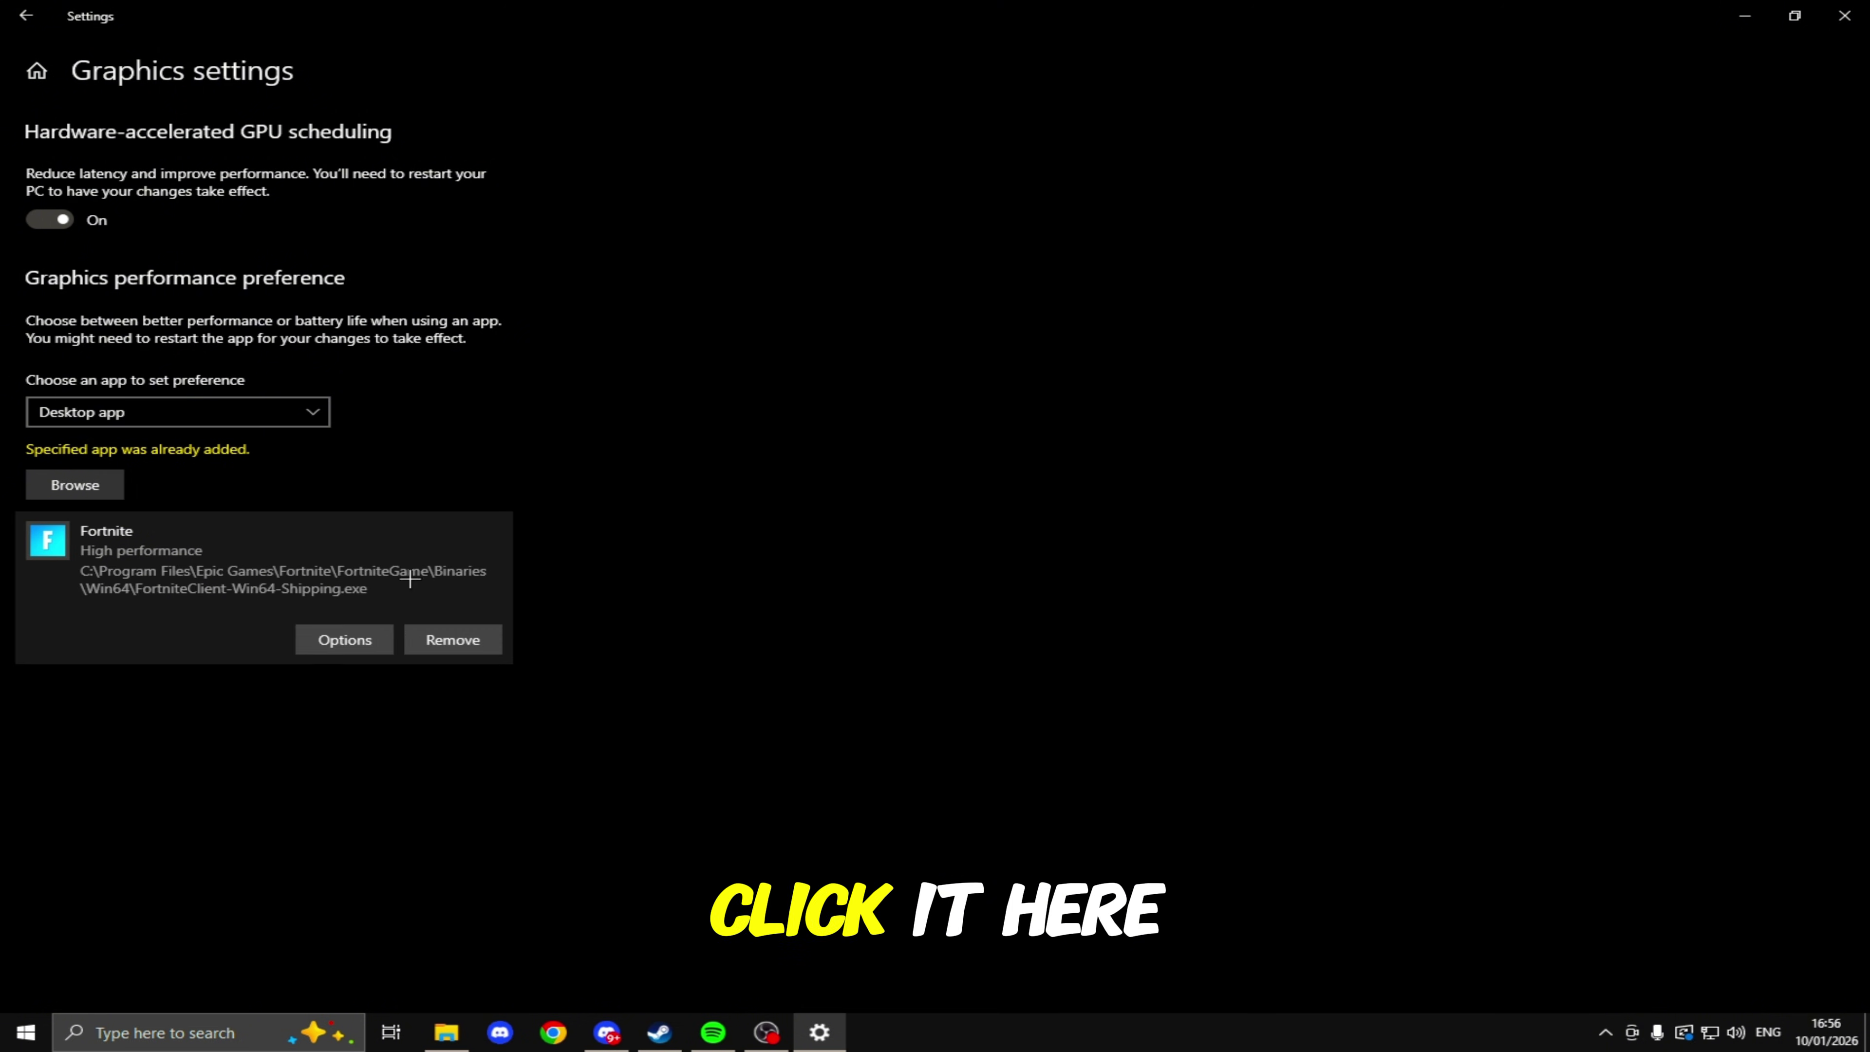
{"action": "left_click", "coordinate": [345, 639]}
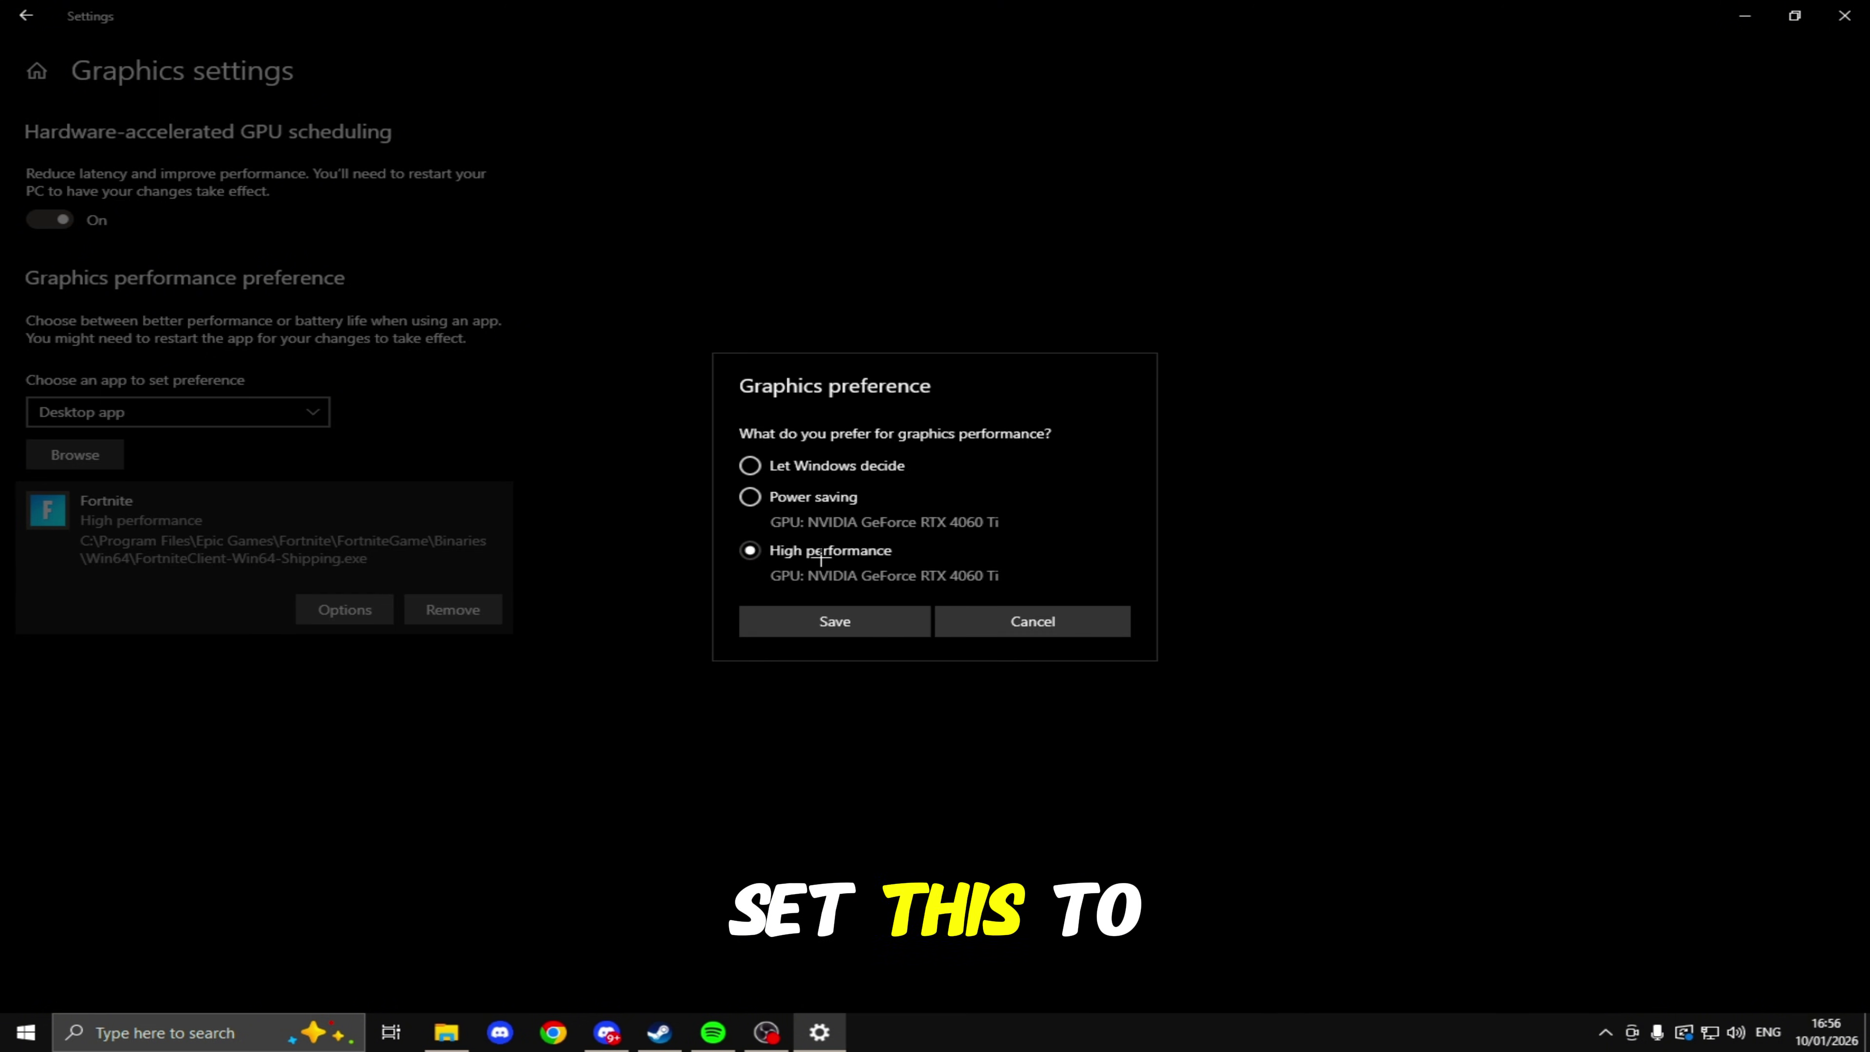
{"action": "left_click", "coordinate": [830, 620]}
{"action": "left_click", "coordinate": [1848, 13]}
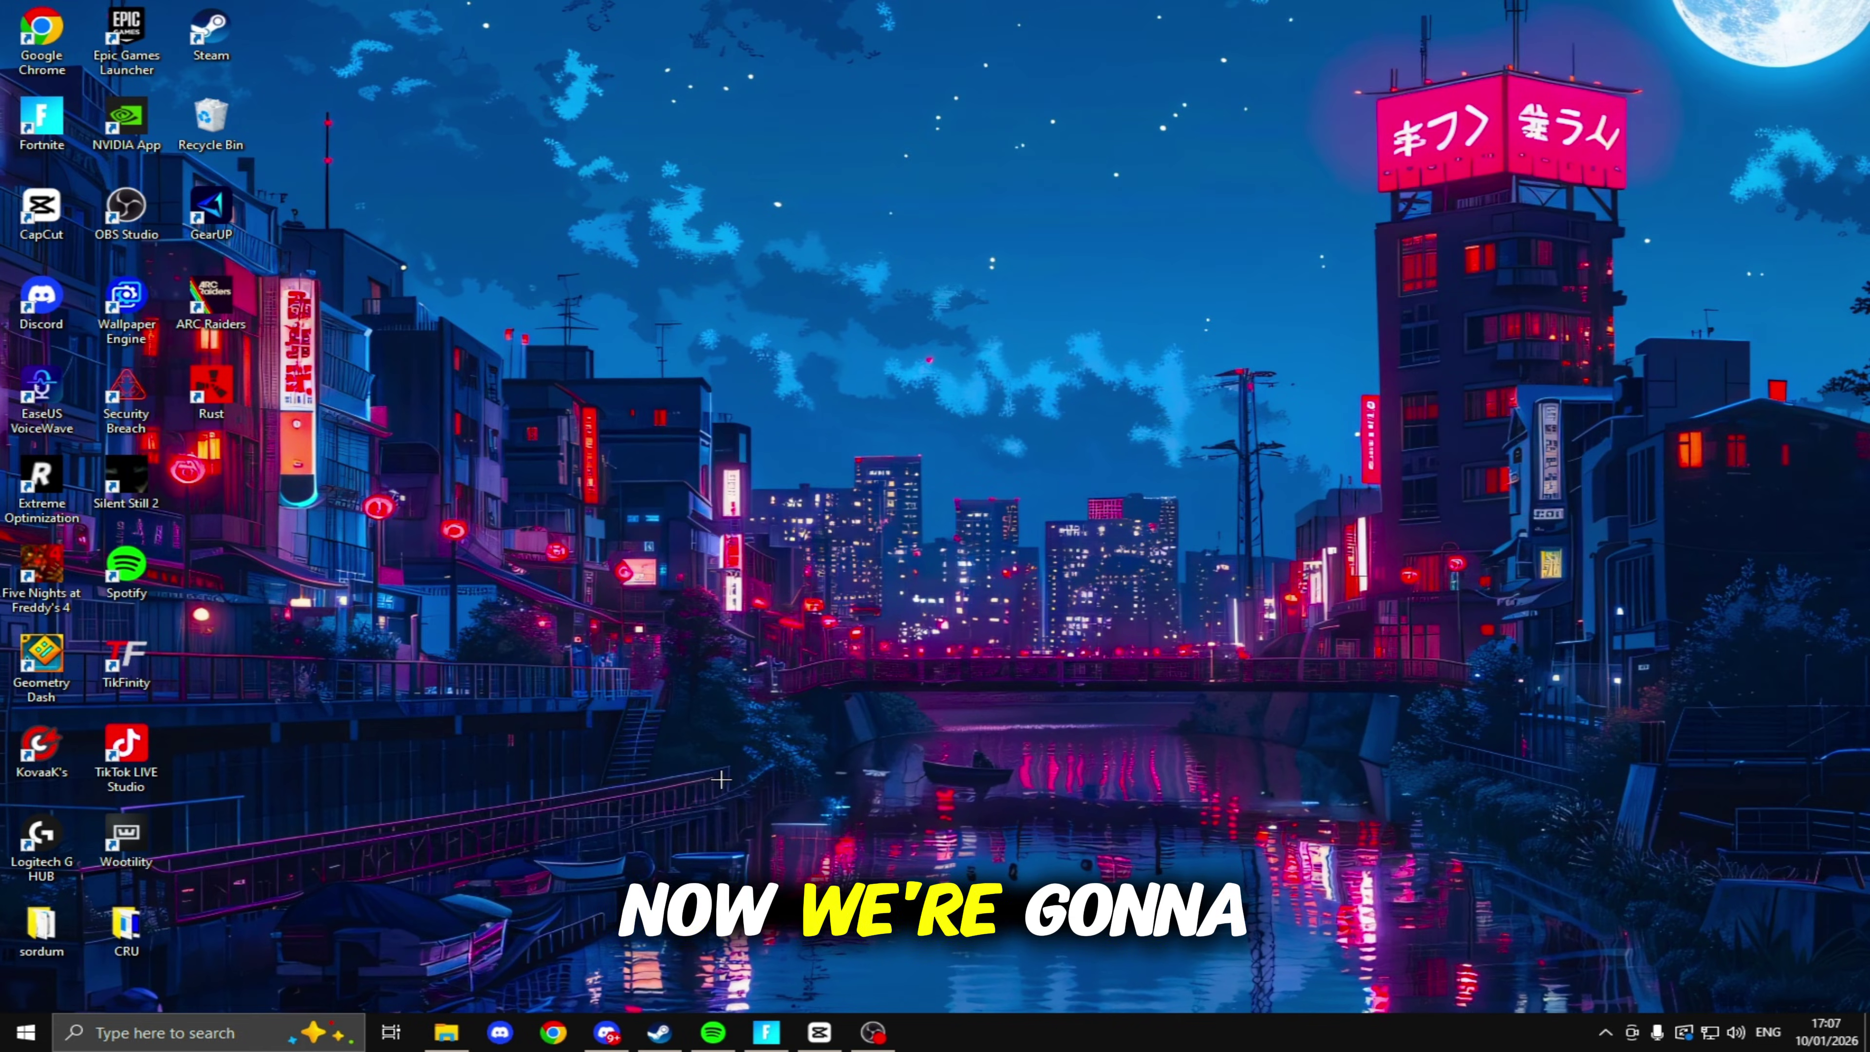
Open the Services app from a Start menu search
{"action": "key", "text": "super"}
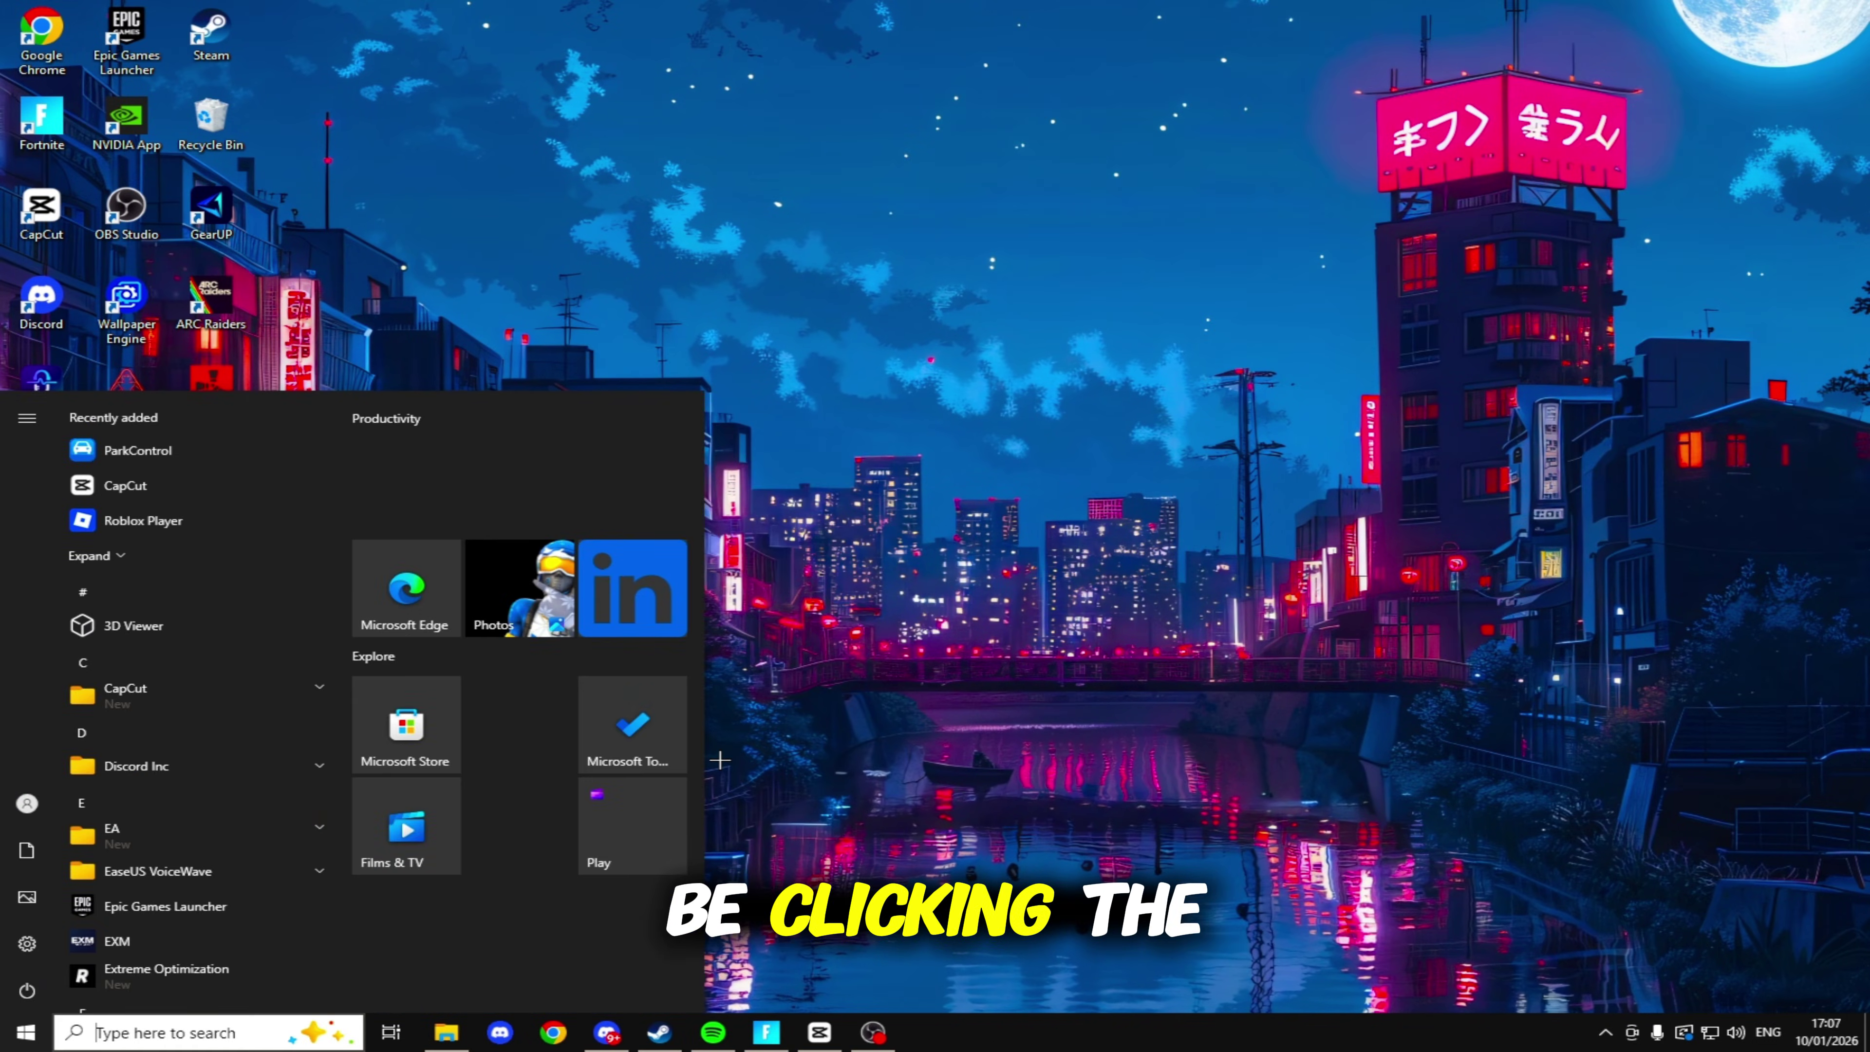
{"action": "type", "text": "services"}
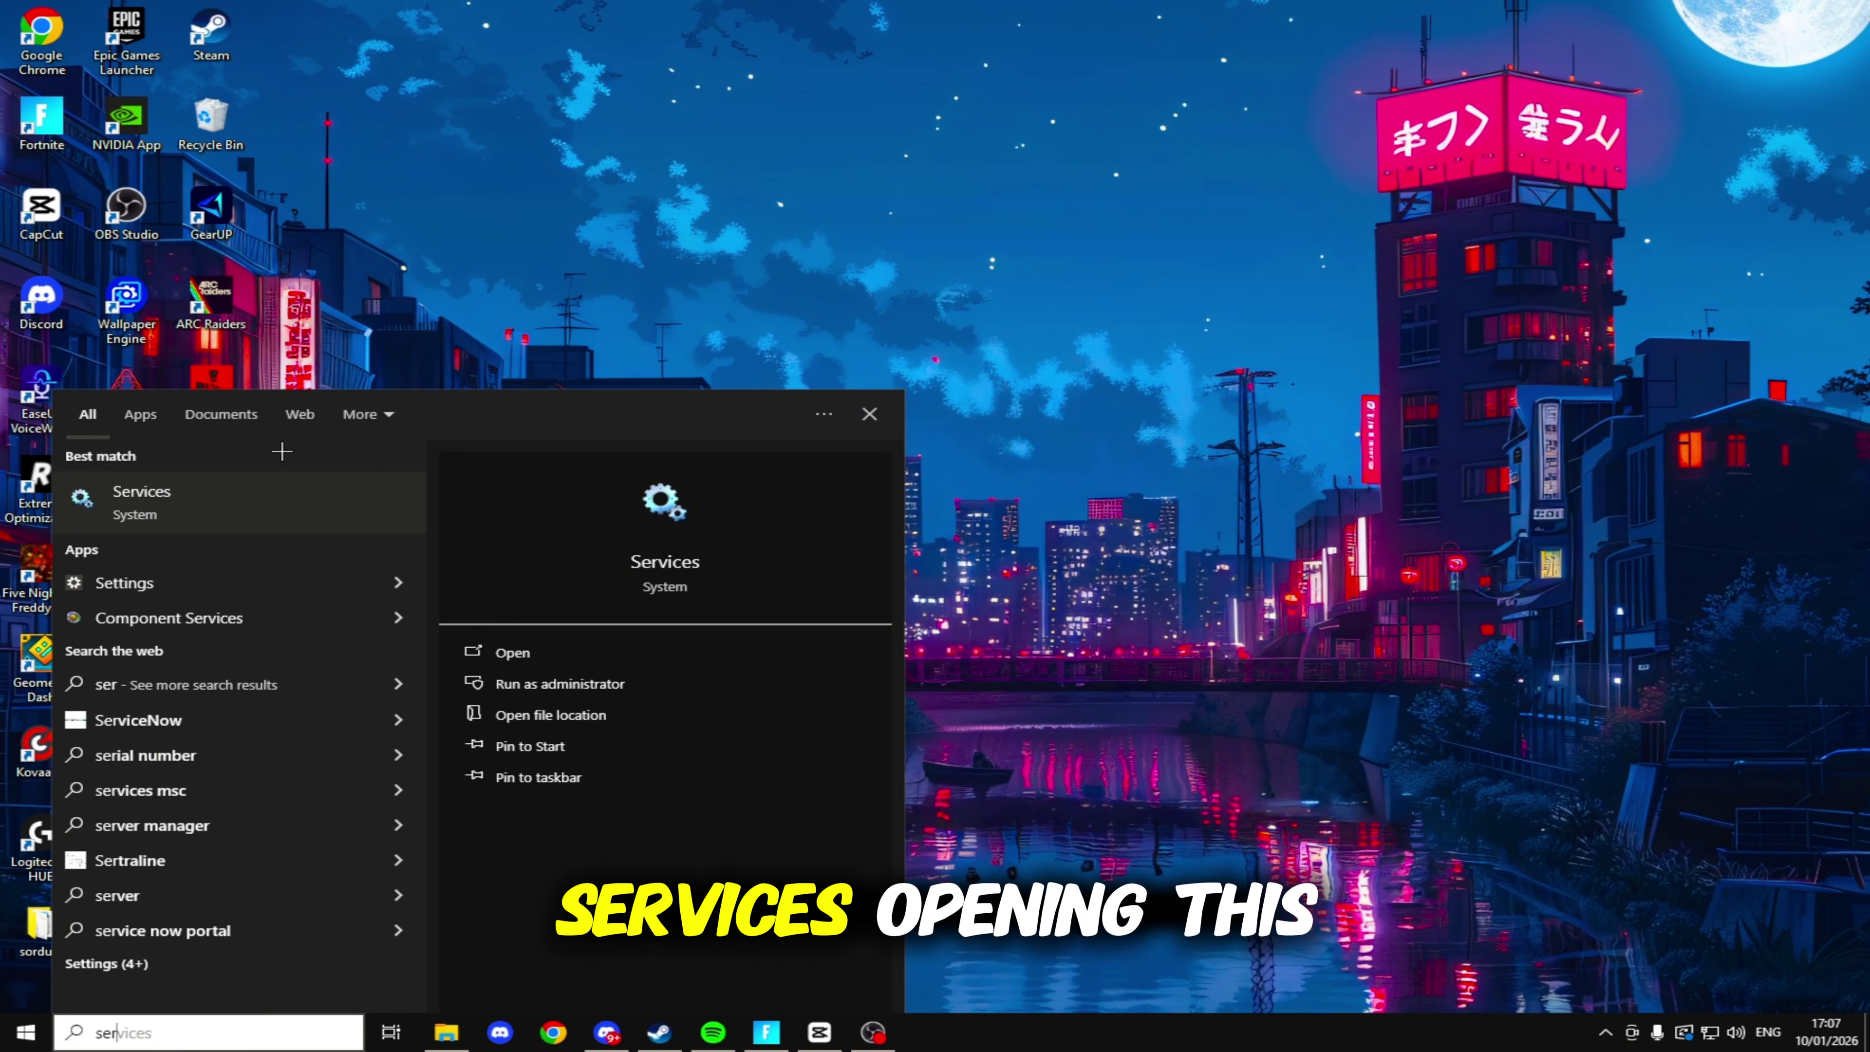
{"action": "key", "text": "Return"}
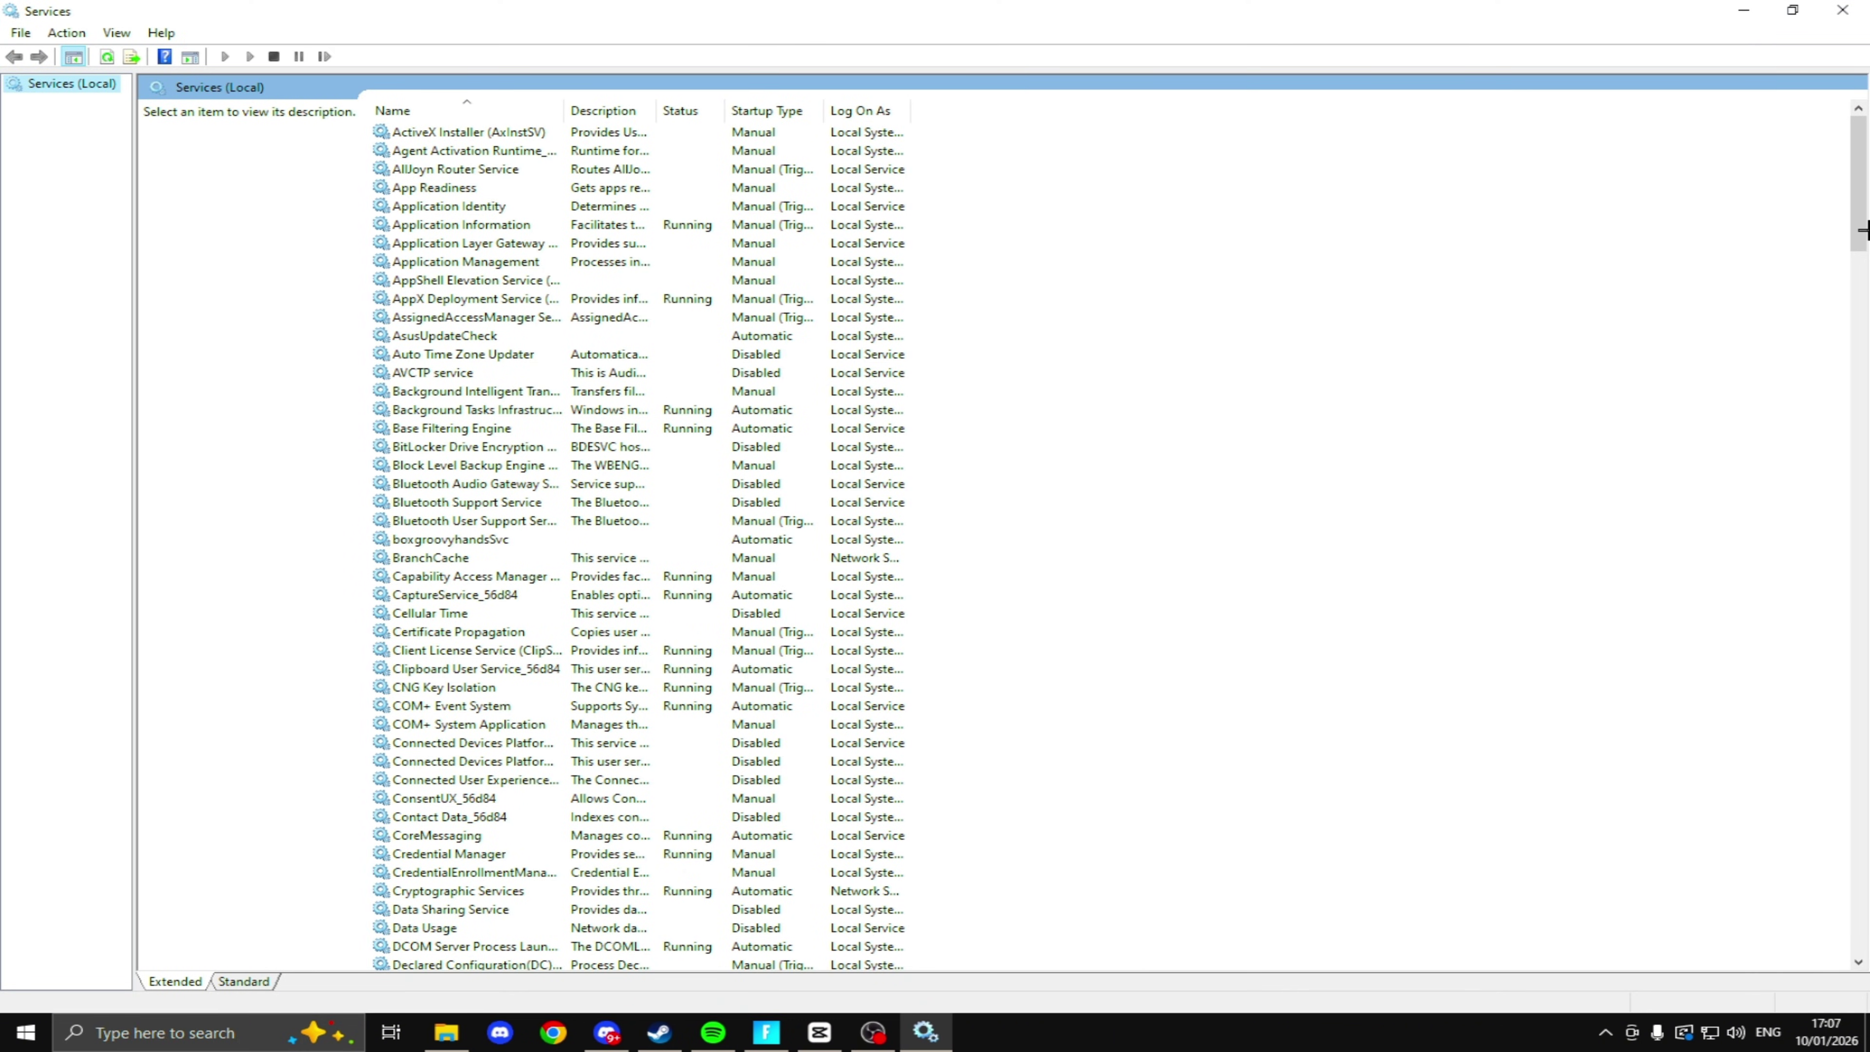
{"action": "left_click_drag", "start_coordinate": [1863, 230], "coordinate": [1863, 174]}
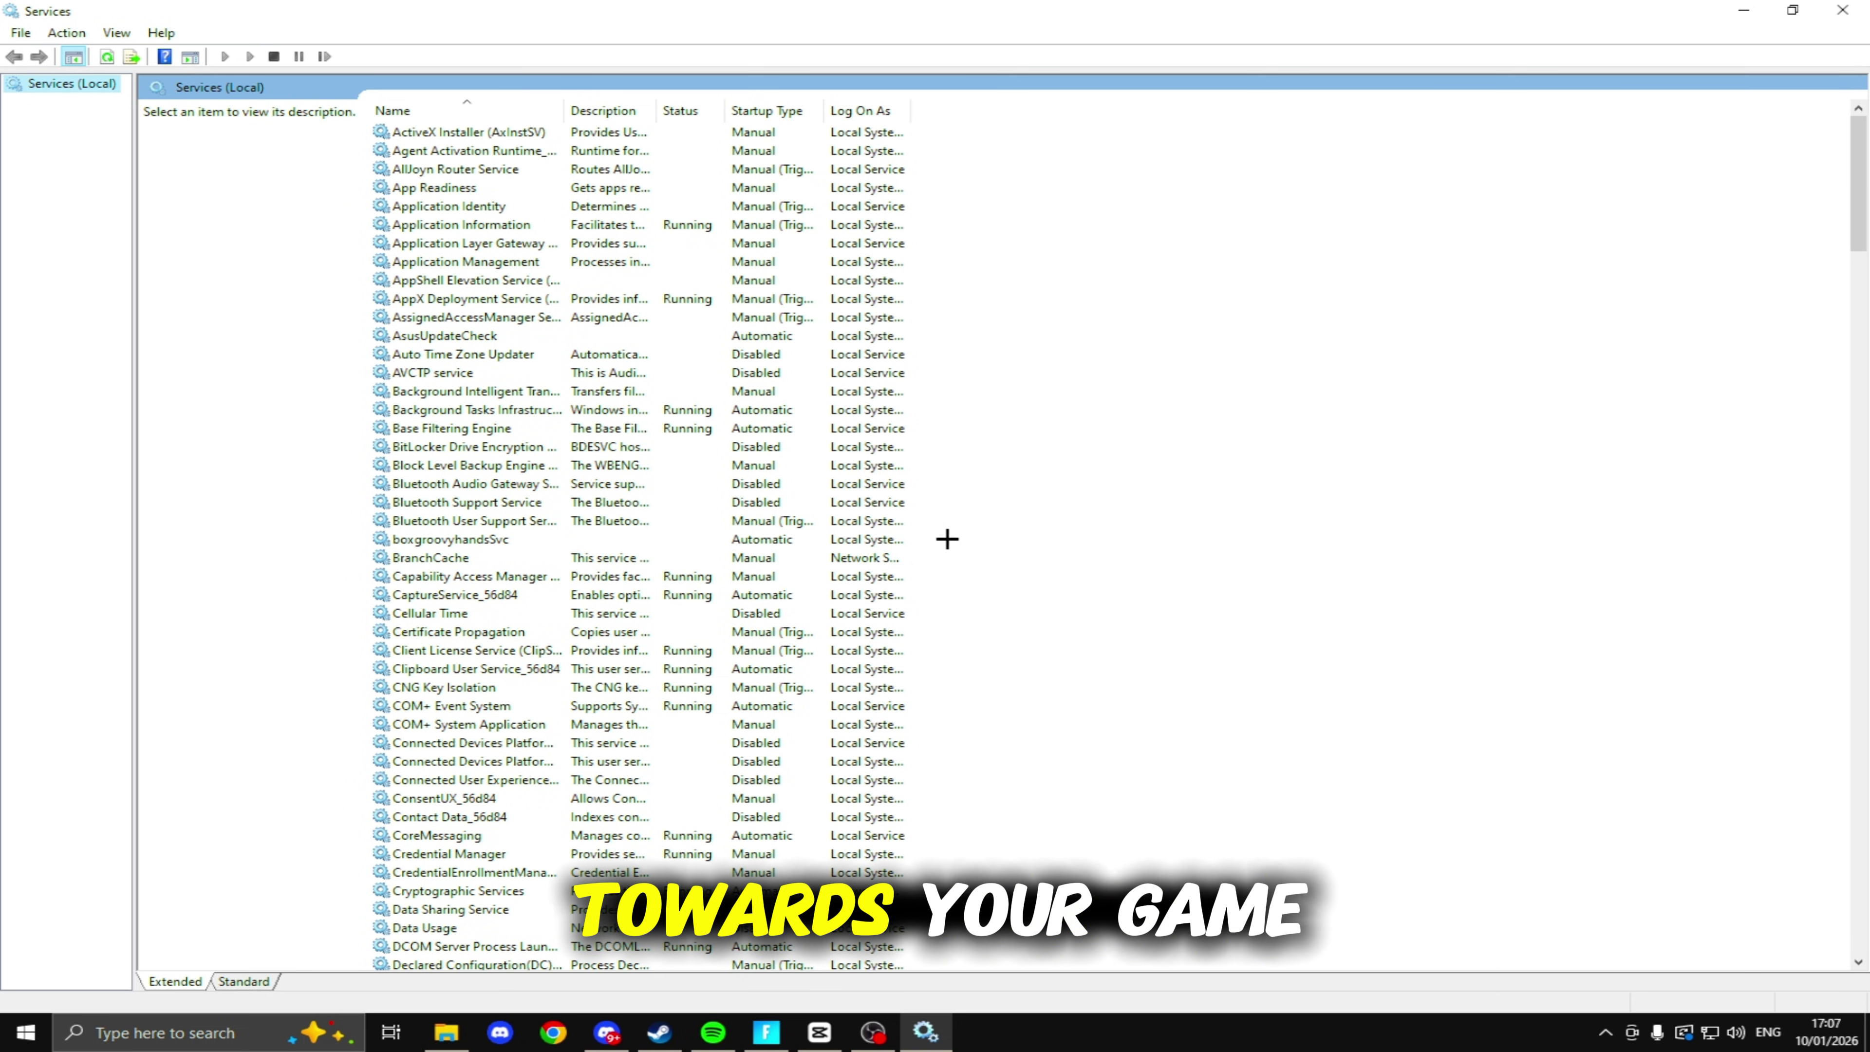
Set BitLocker Drive Encryption Service's startup type to Disabled and apply
{"action": "double_click", "coordinate": [504, 445]}
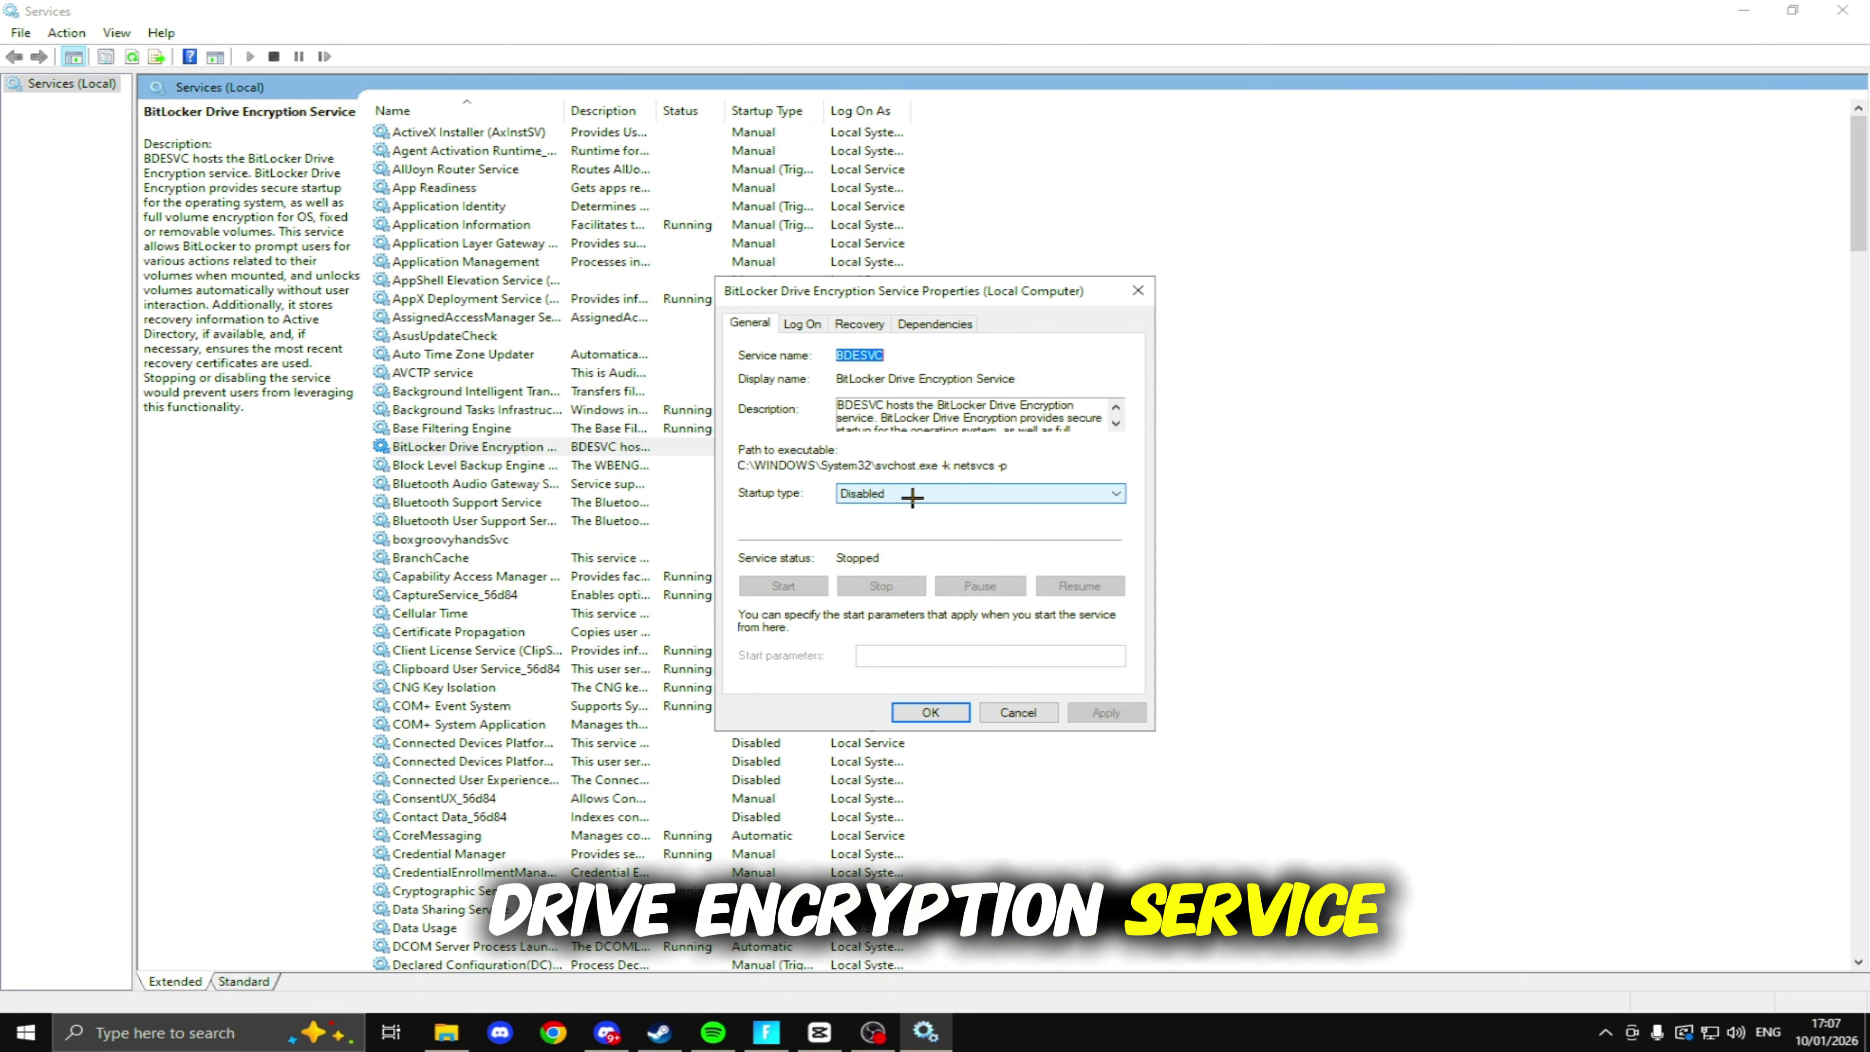
{"action": "left_click", "coordinate": [923, 495]}
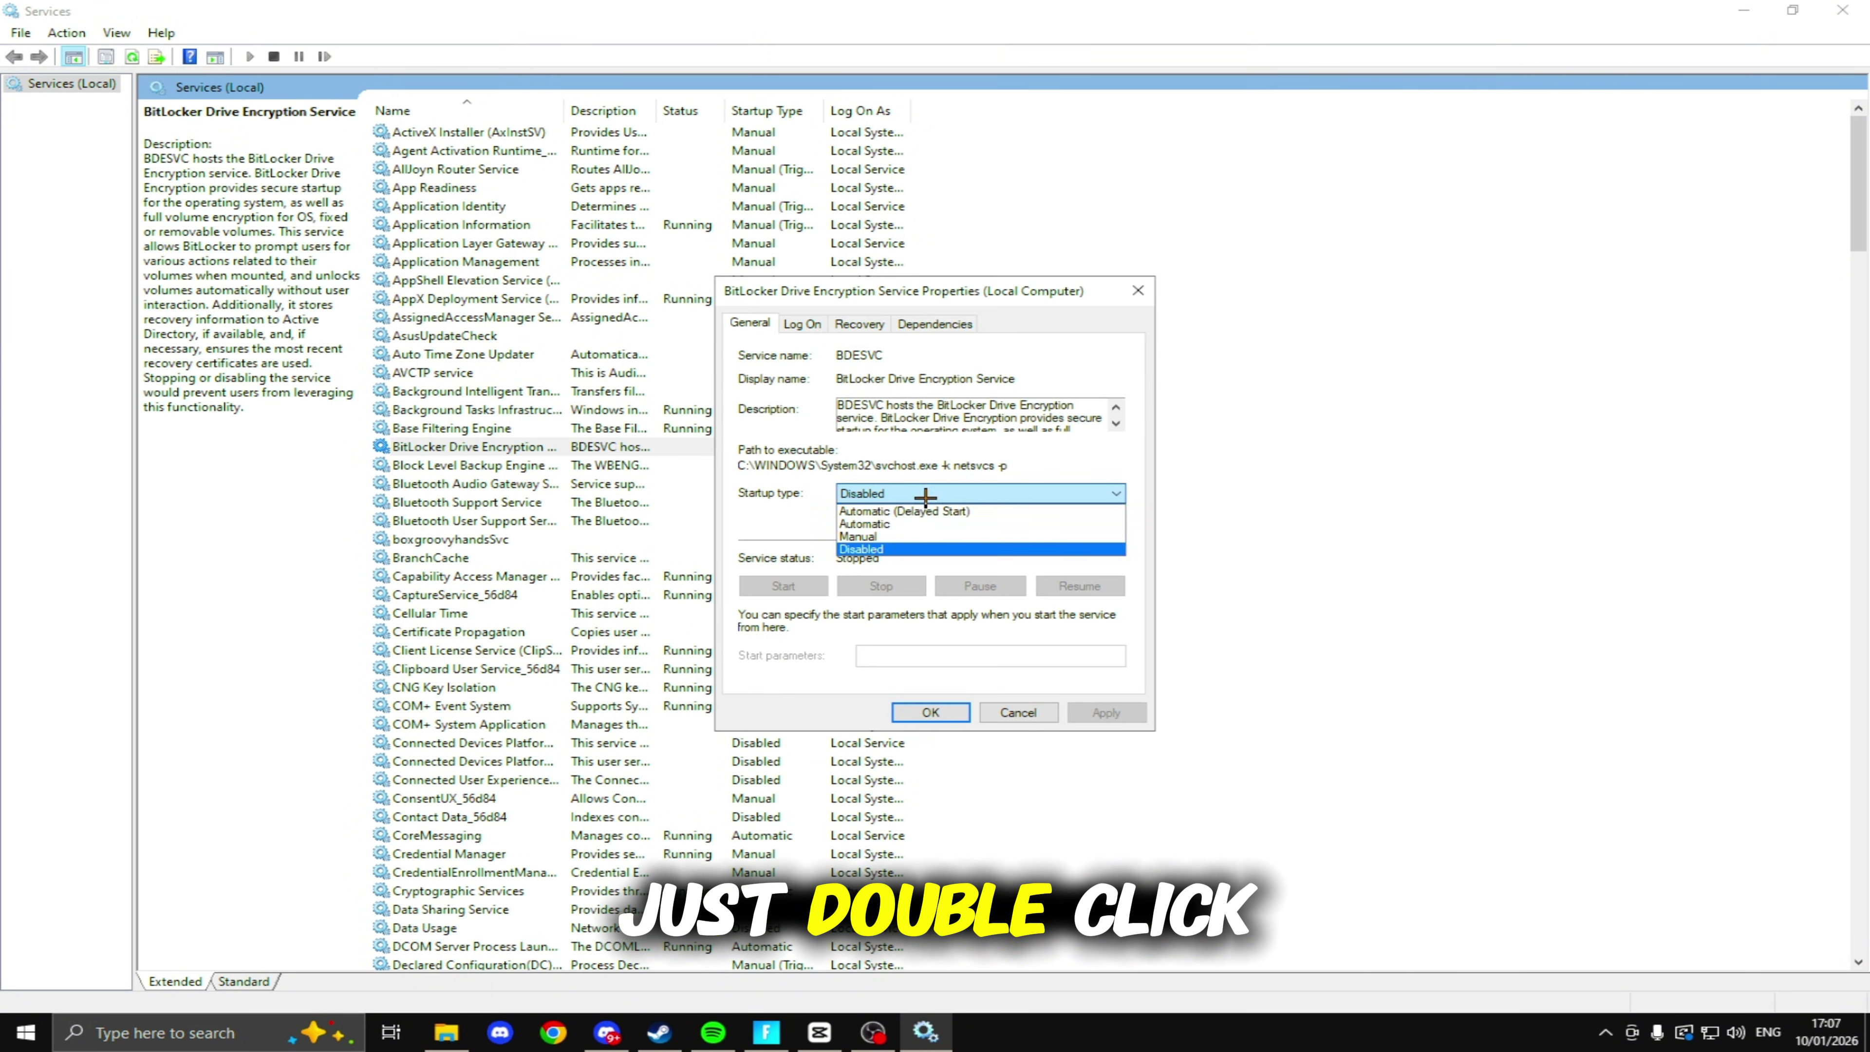
{"action": "left_click", "coordinate": [909, 549]}
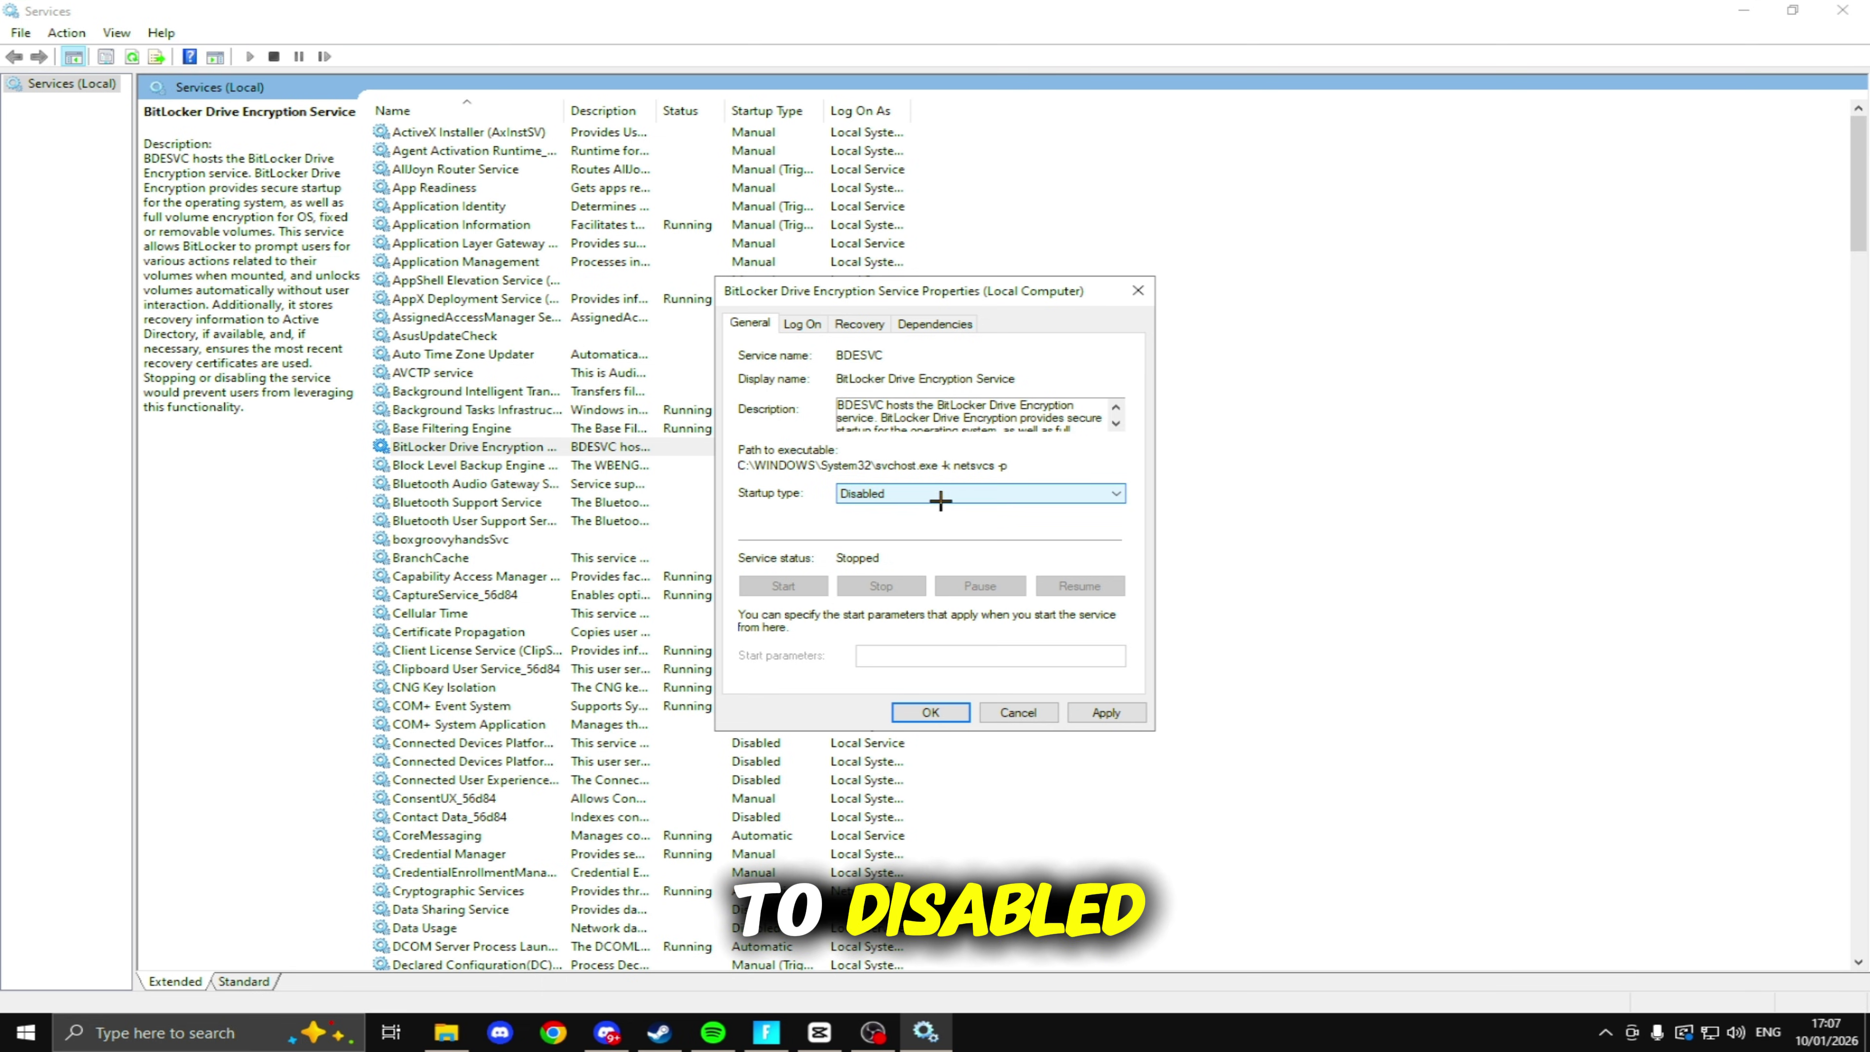
{"action": "left_click", "coordinate": [1119, 709]}
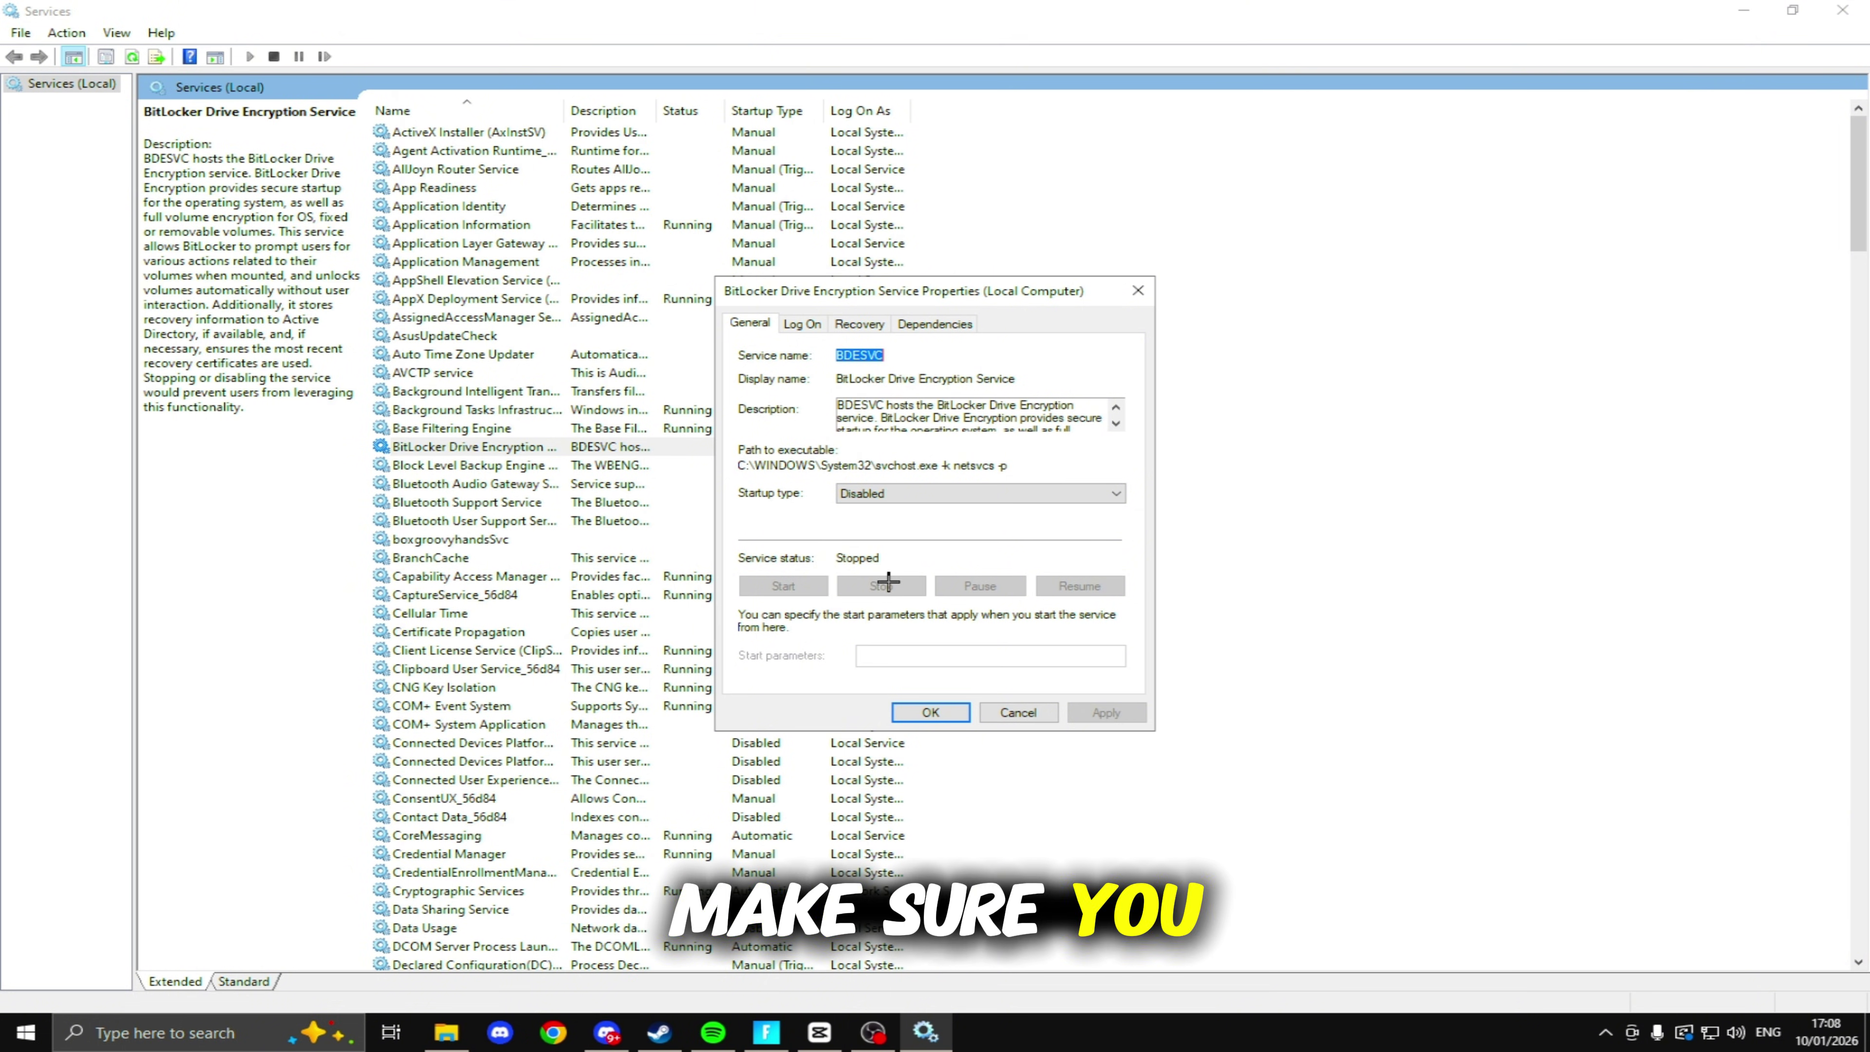
{"action": "key", "text": "Return"}
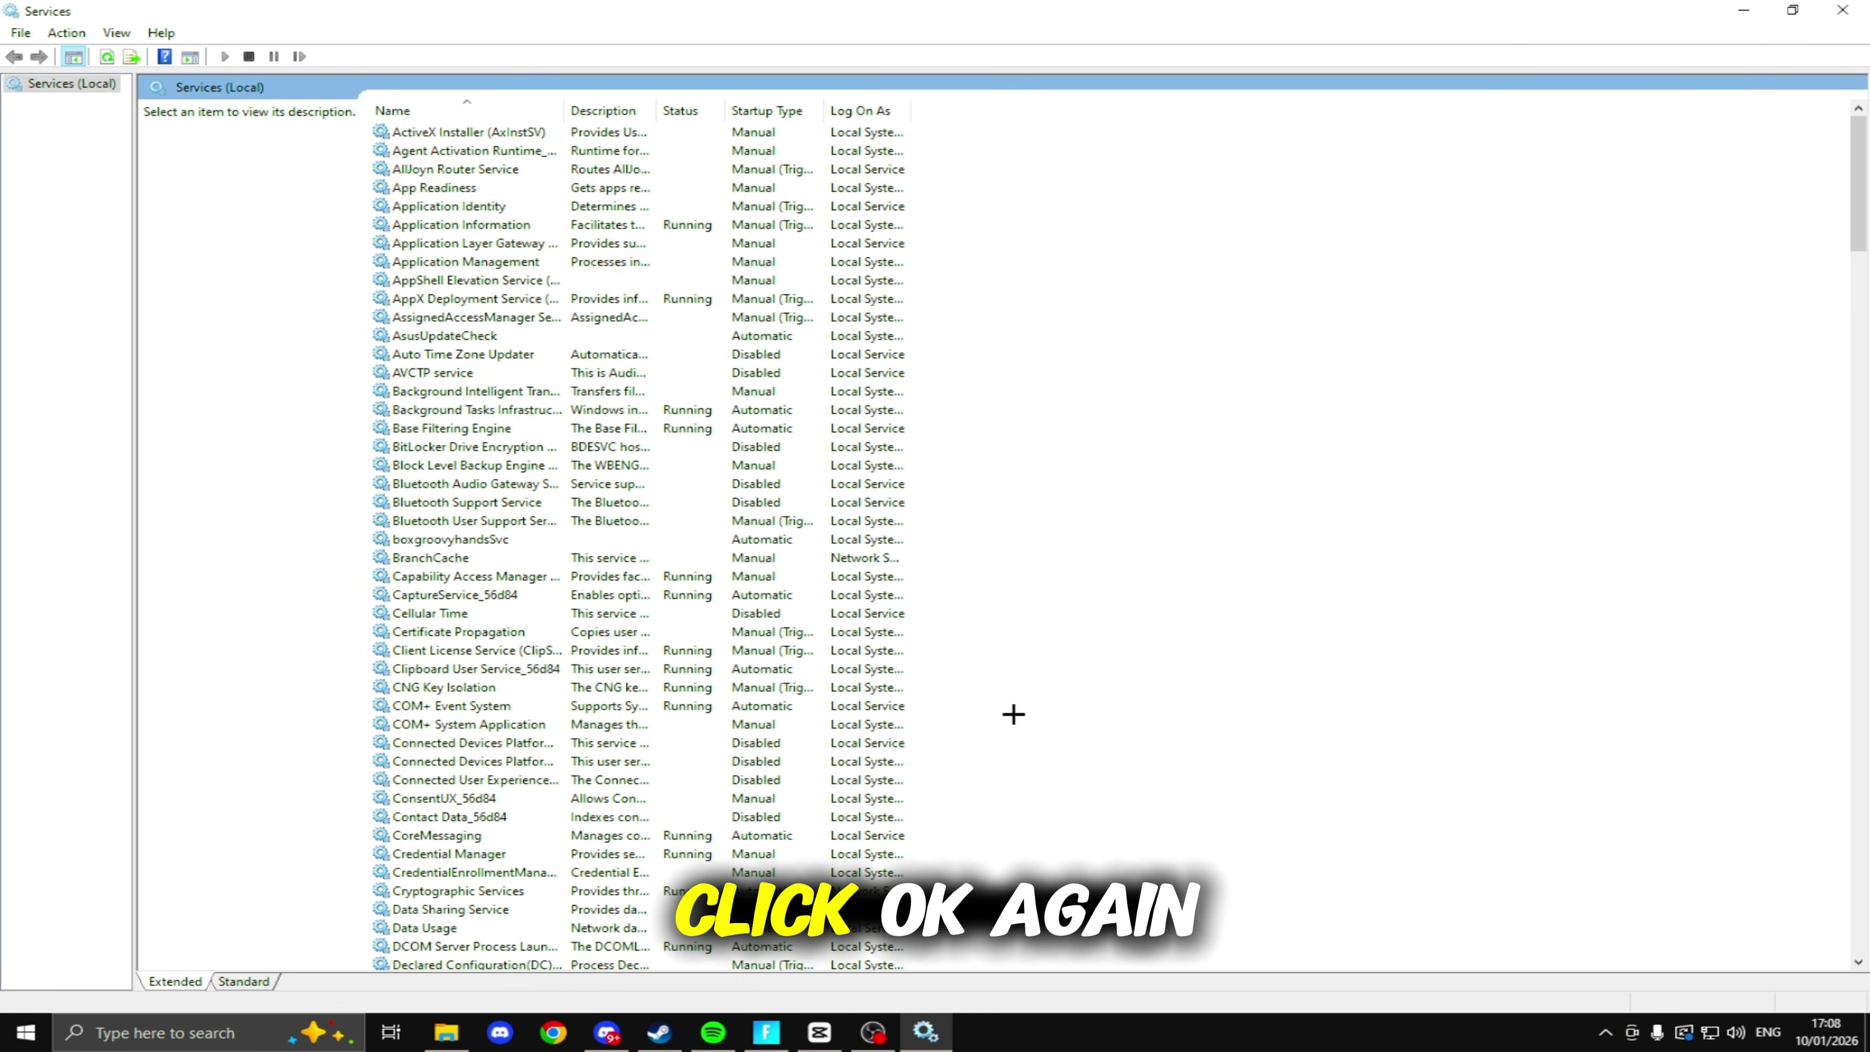
Disable Cellular Time, Diagnostic Execution, Geolocation, Internet Connection Sharing and IP Helper services
{"action": "type", "text": "cel"}
{"action": "key", "text": "Return"}
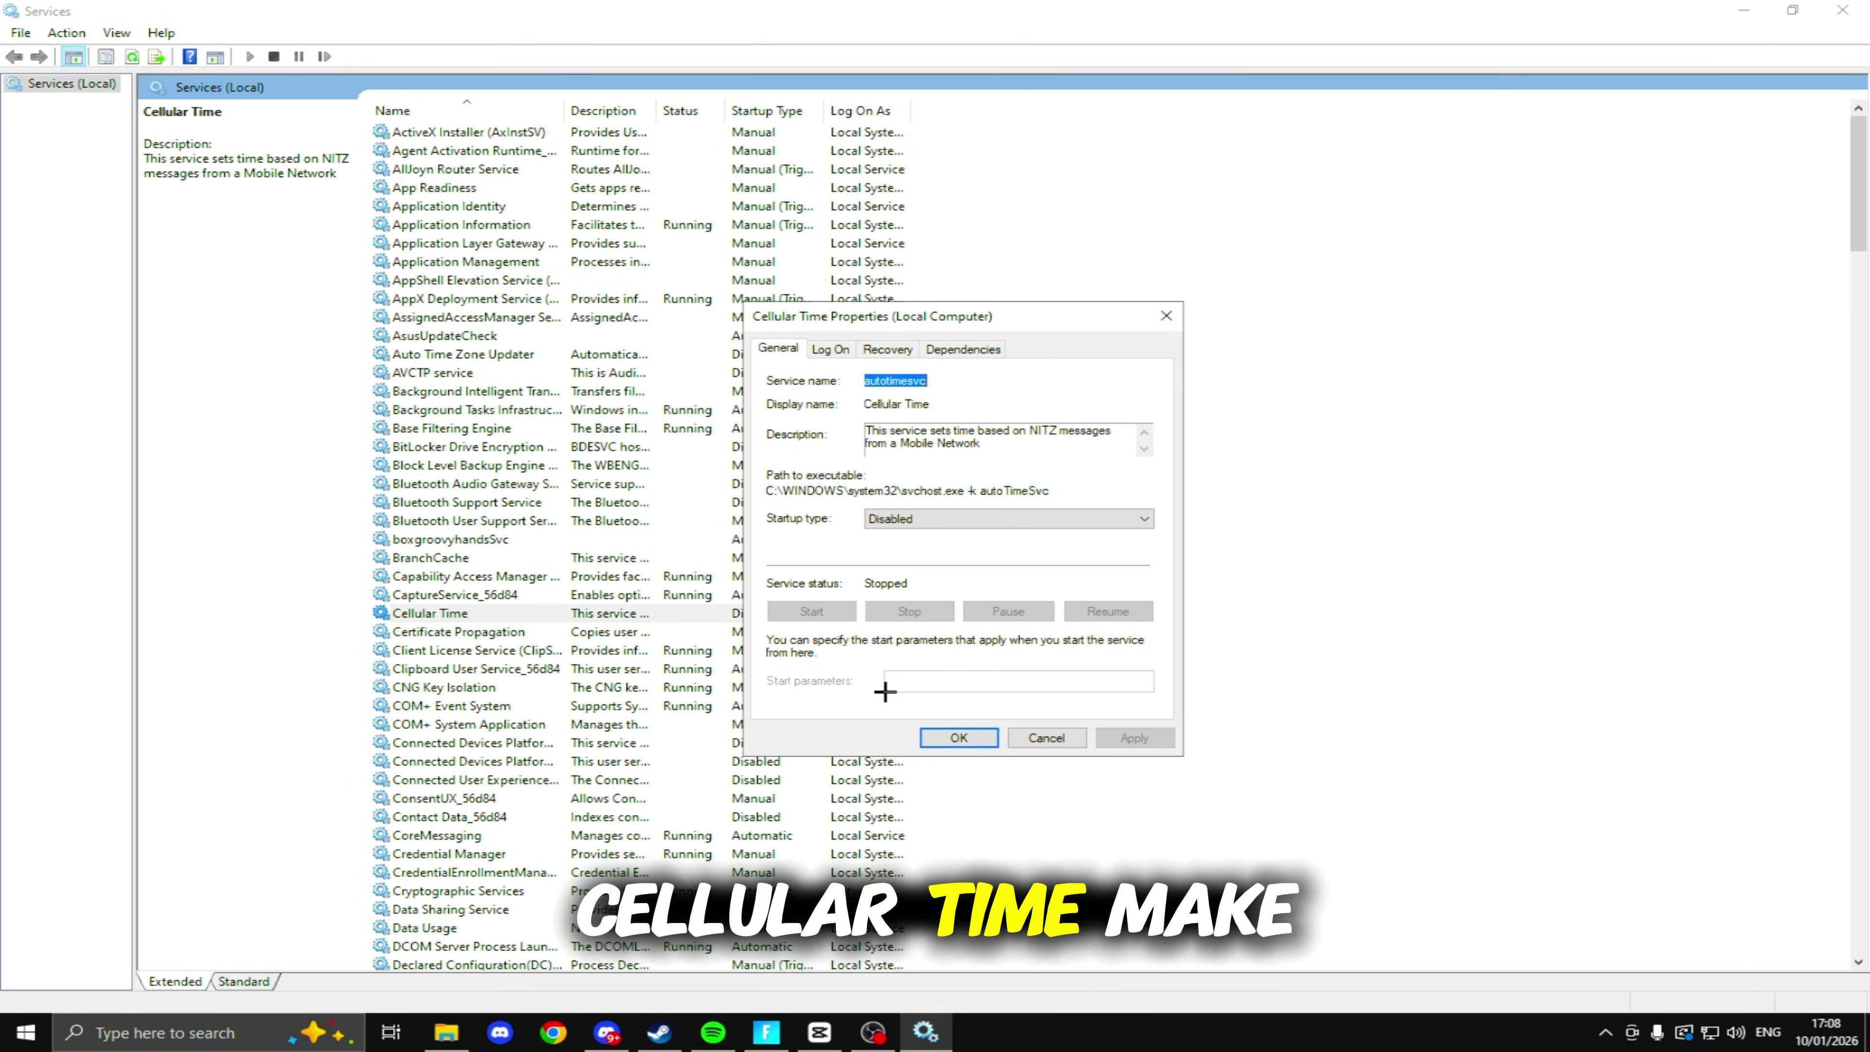
{"action": "left_click", "coordinate": [957, 735]}
{"action": "type", "text": "diag"}
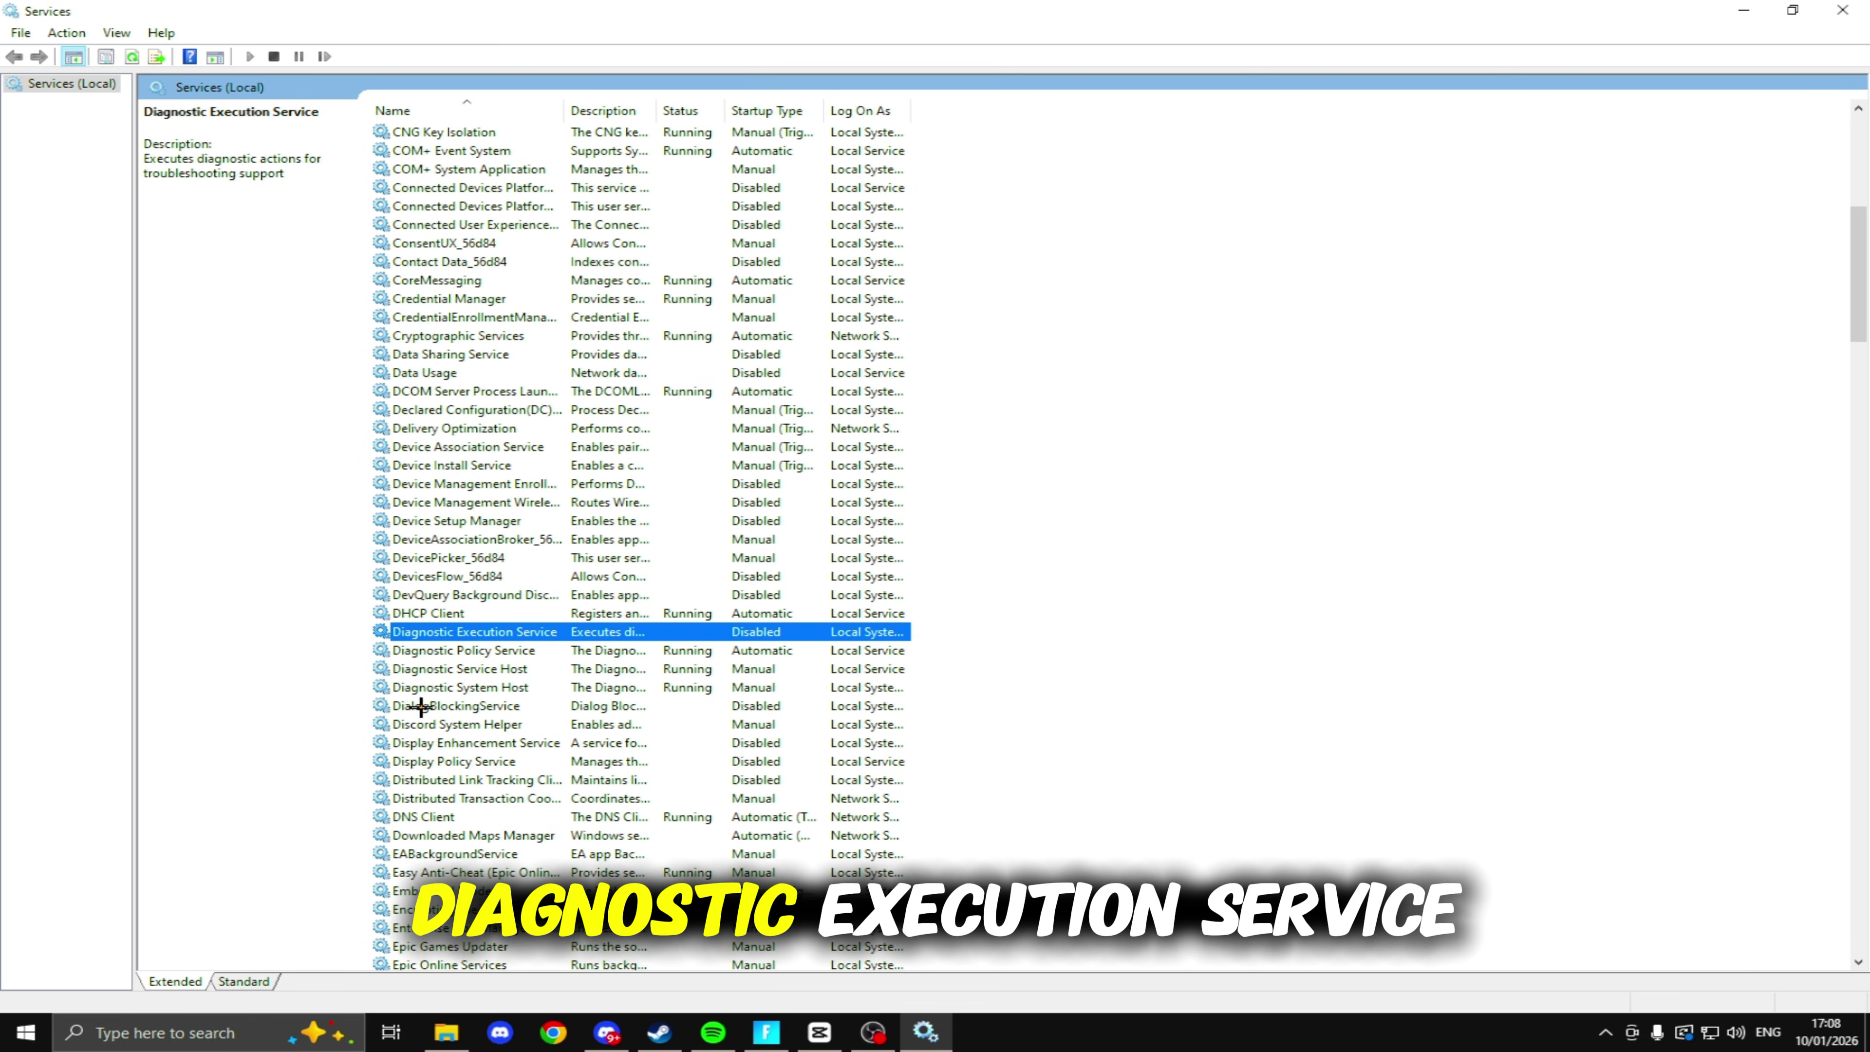
{"action": "double_click", "coordinate": [515, 632]}
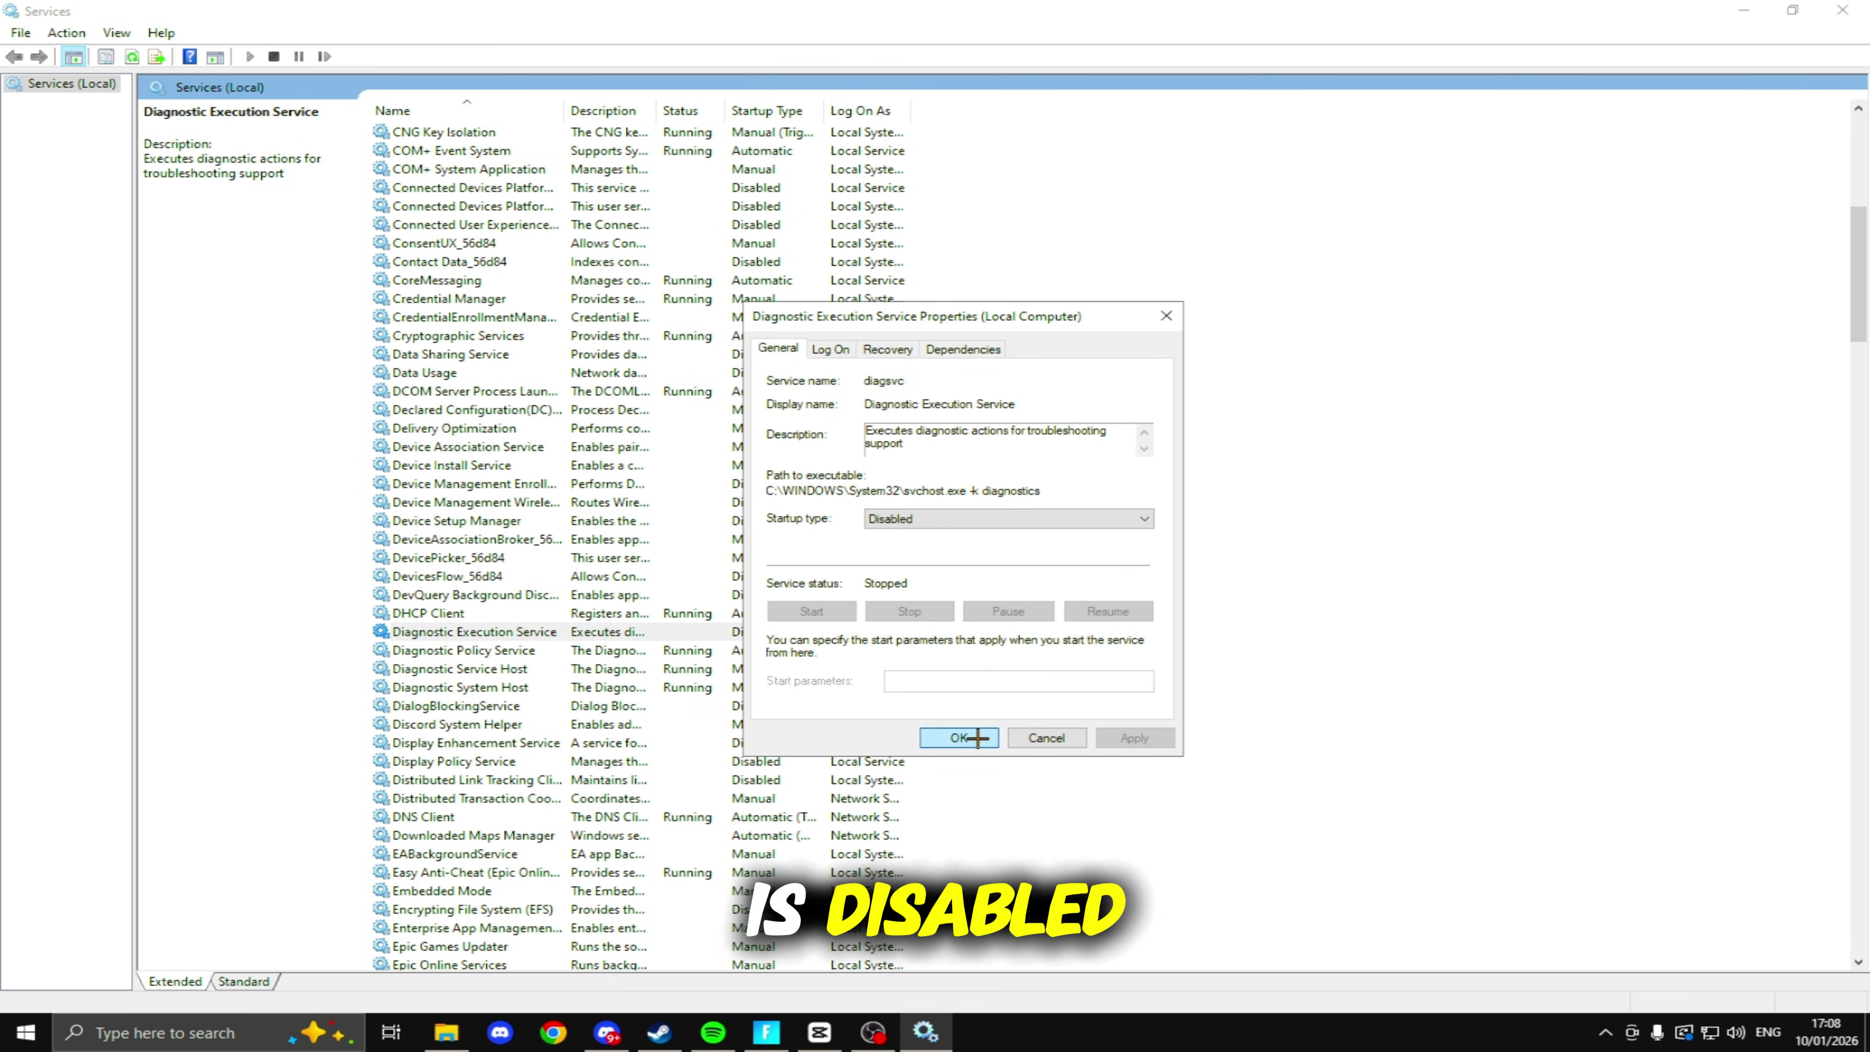
{"action": "left_click", "coordinate": [958, 737]}
{"action": "type", "text": "geo"}
{"action": "key", "text": "Return"}
{"action": "left_click", "coordinate": [957, 737]}
{"action": "double_click", "coordinate": [659, 780]}
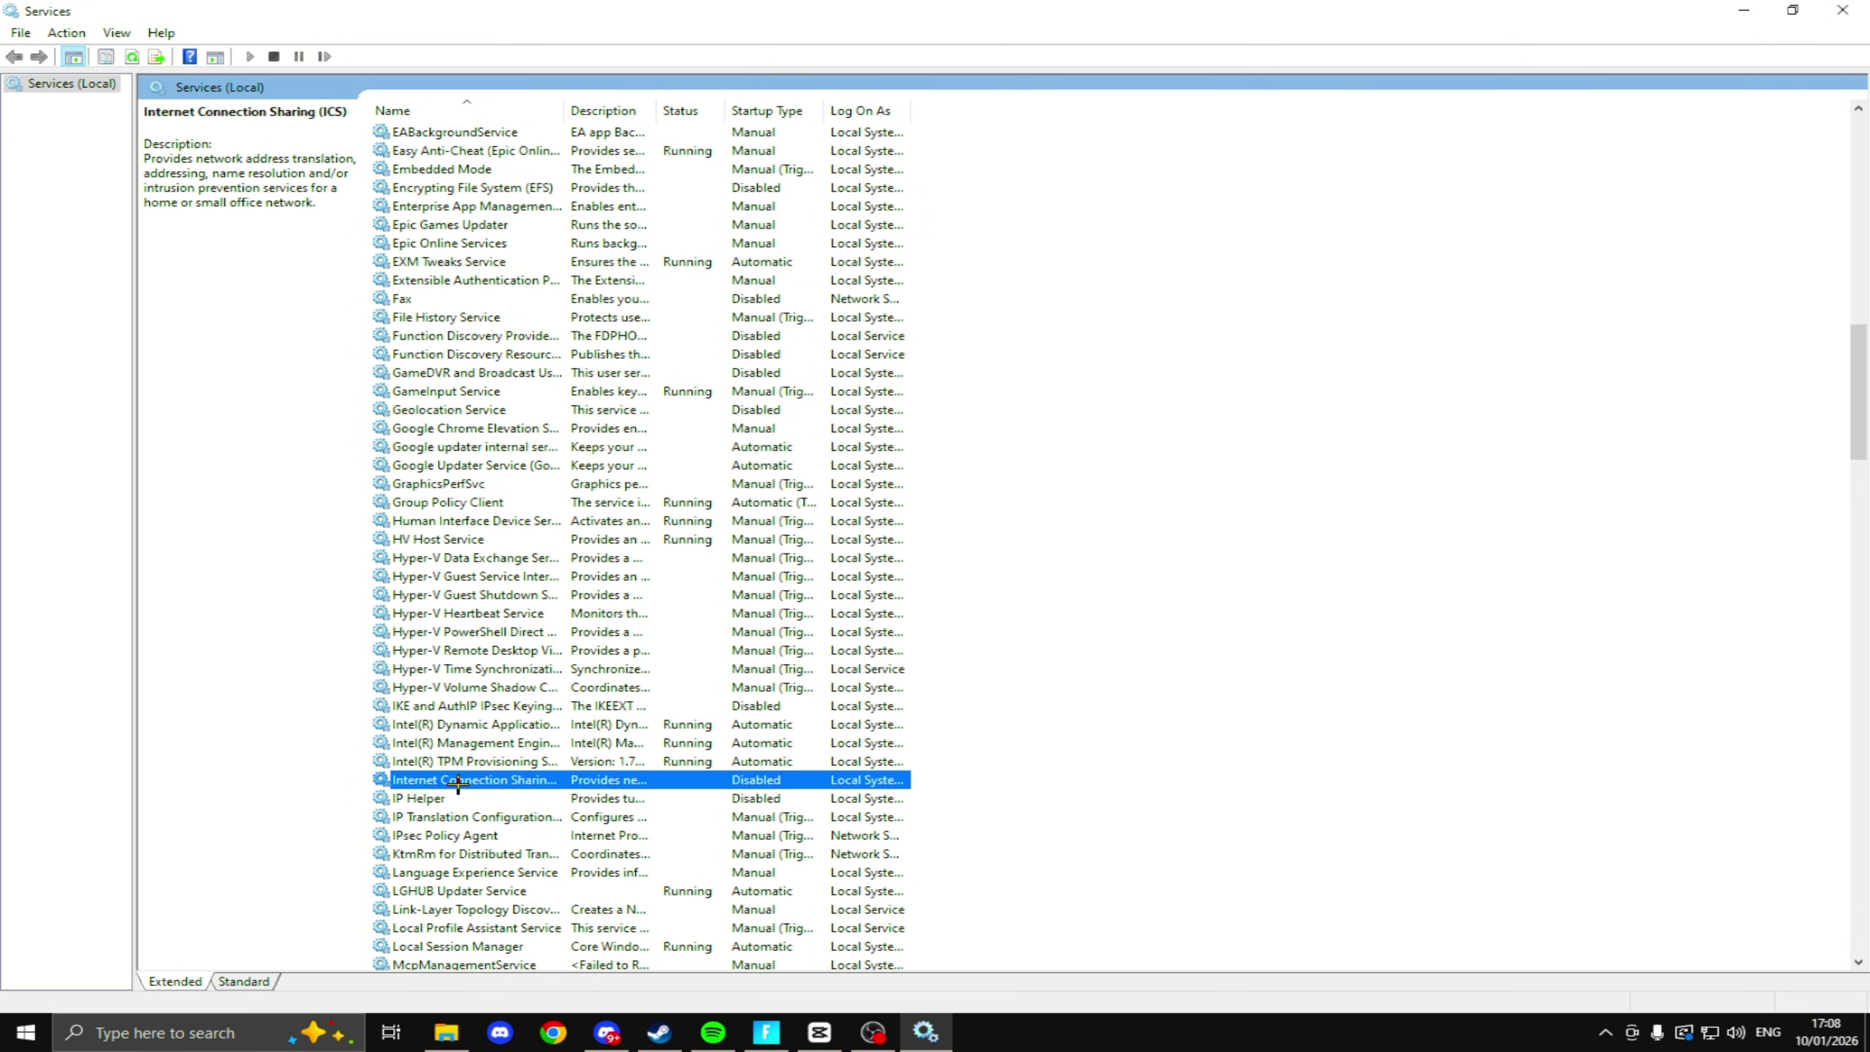
{"action": "left_click", "coordinate": [958, 738]}
{"action": "double_click", "coordinate": [552, 796]}
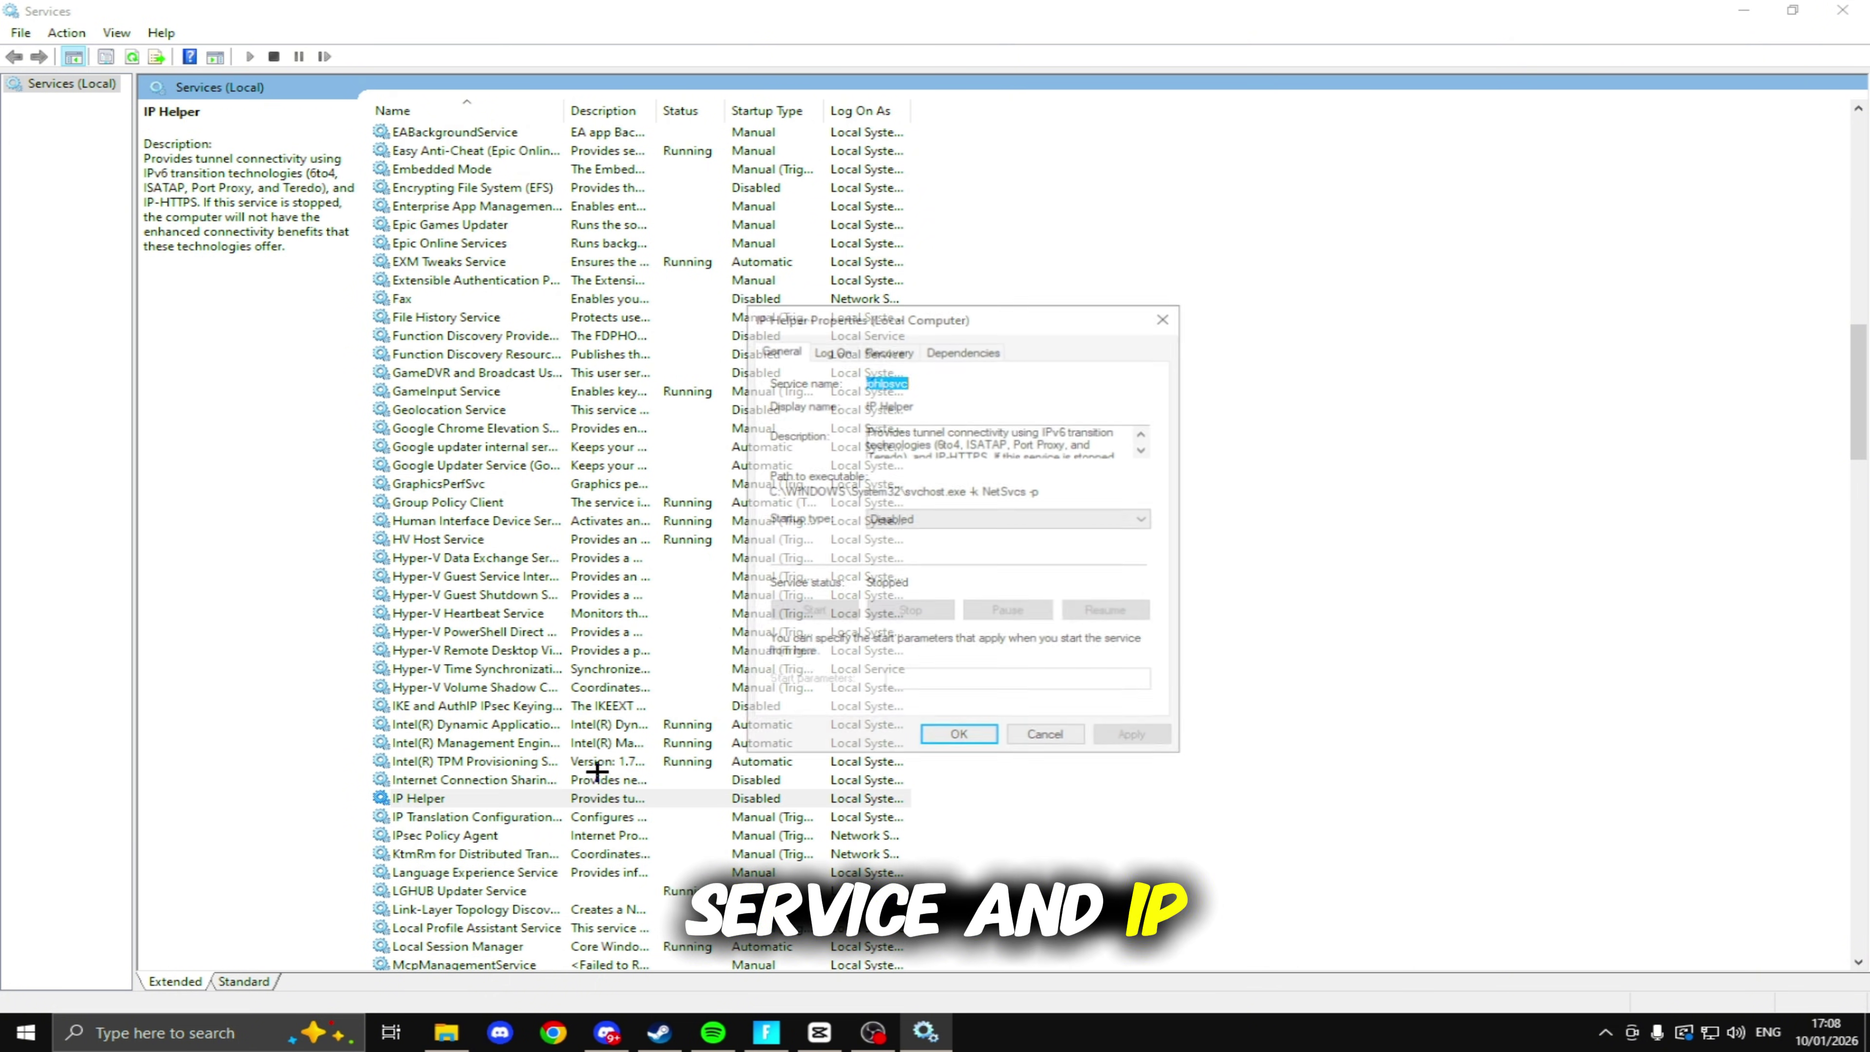
{"action": "left_click", "coordinate": [958, 737]}
Disable Net.Tcp Port Sharing, Netlogon, Parental Controls, Phone Service and Print Spooler
{"action": "type", "text": "net"}
{"action": "key", "text": "Return"}
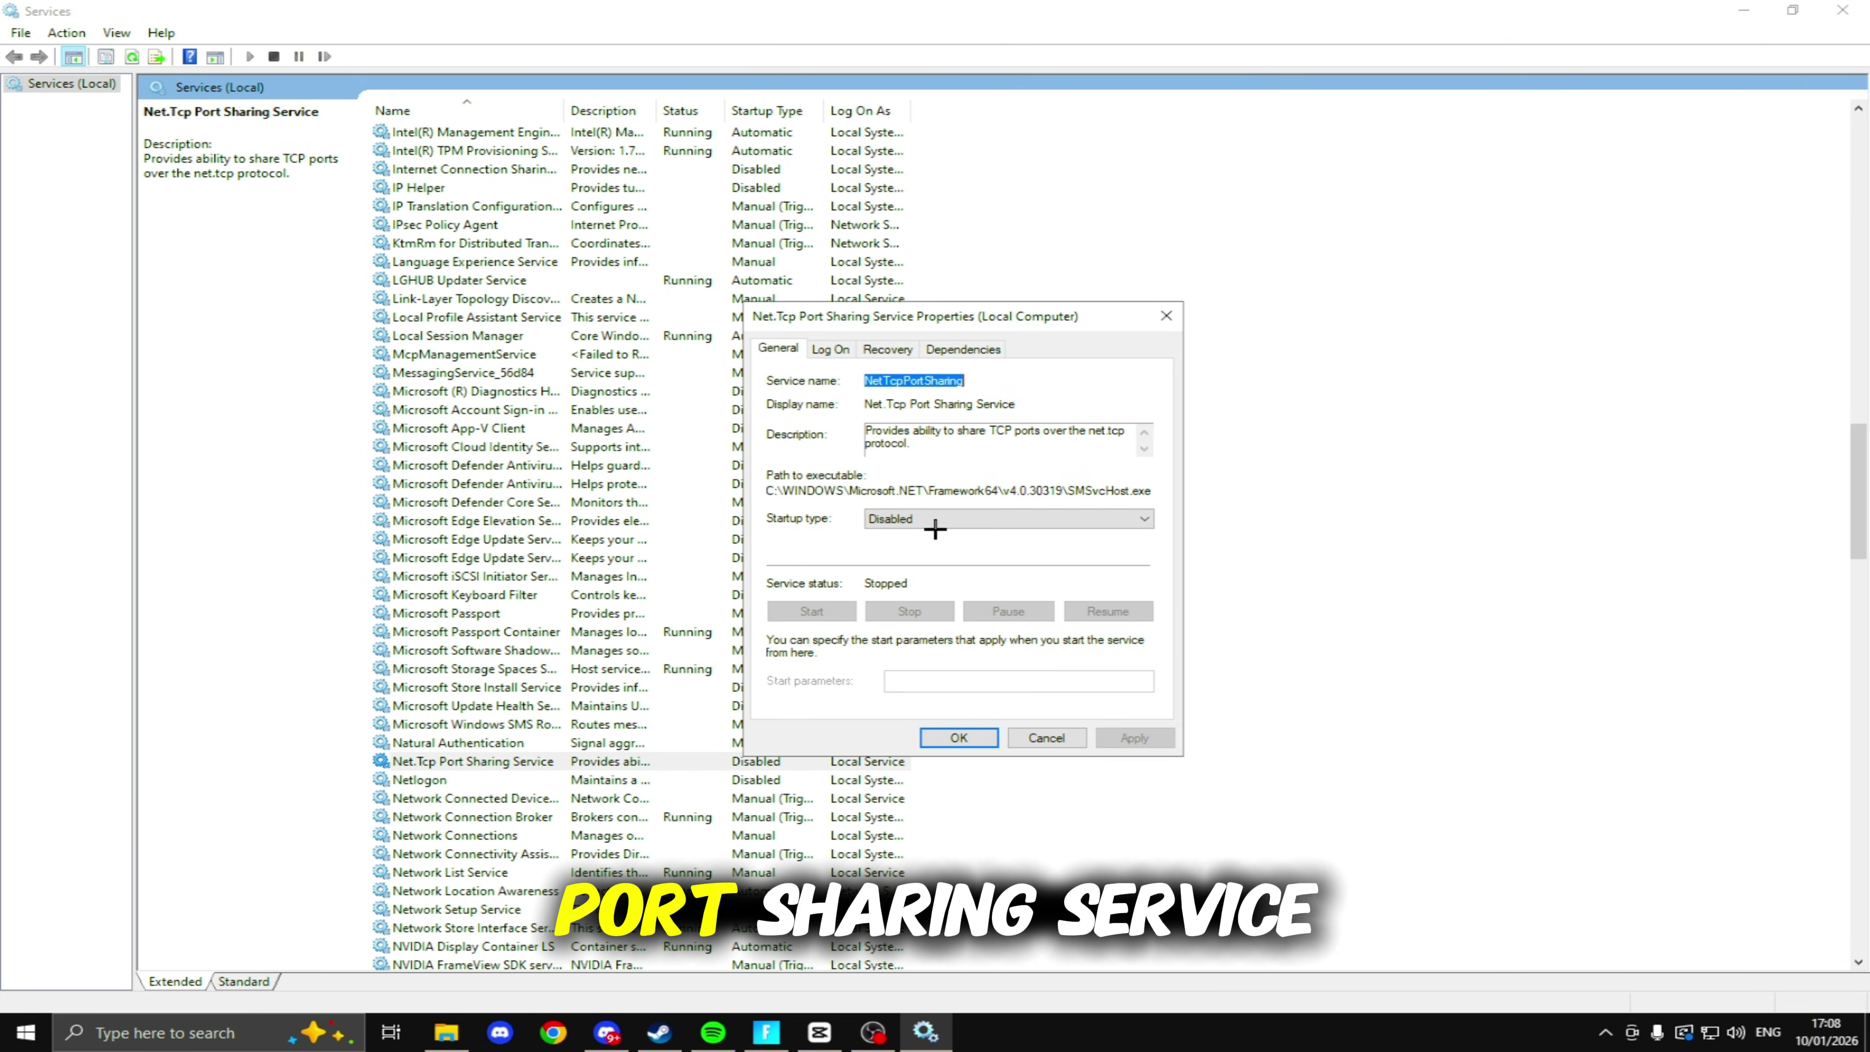
{"action": "left_click", "coordinate": [956, 737]}
{"action": "double_click", "coordinate": [468, 779]}
{"action": "left_click", "coordinate": [959, 738]}
{"action": "scroll", "coordinate": [797, 760], "scroll_direction": "down", "scroll_amount": 6}
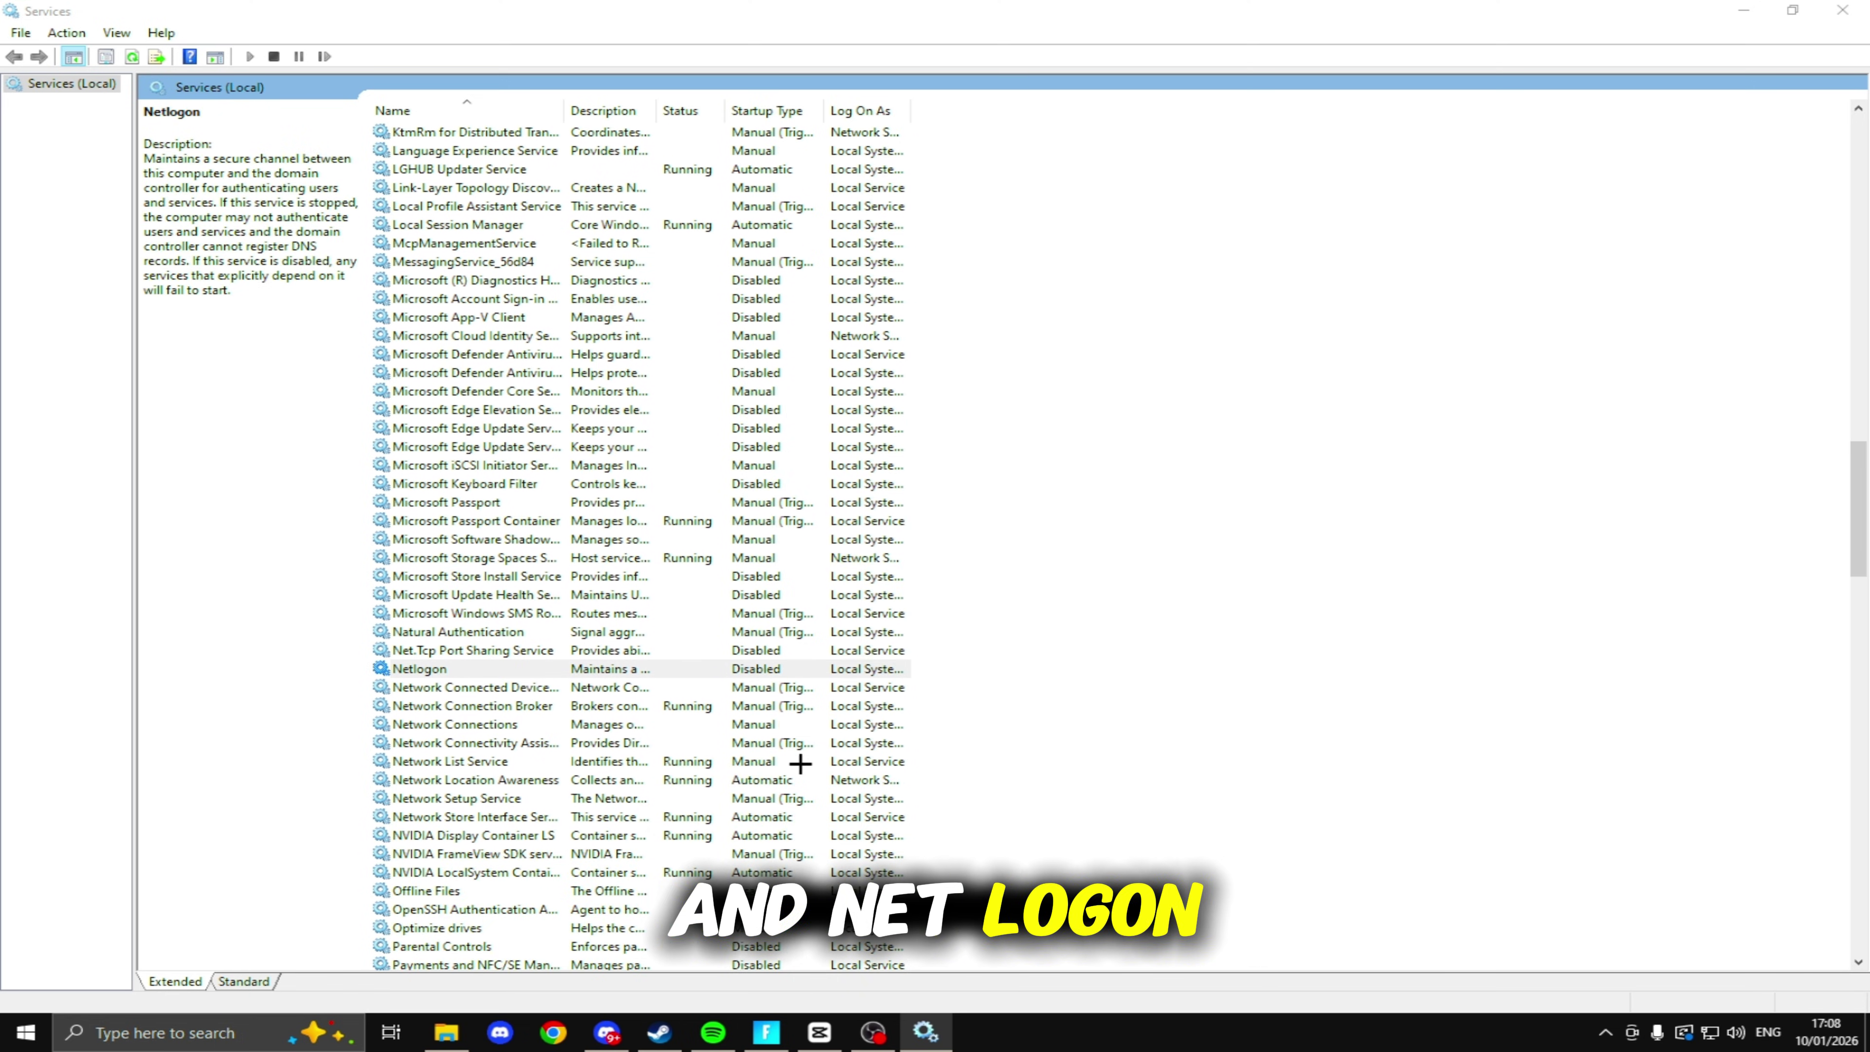
{"action": "scroll", "coordinate": [757, 698], "scroll_direction": "down", "scroll_amount": 1}
{"action": "double_click", "coordinate": [743, 668]}
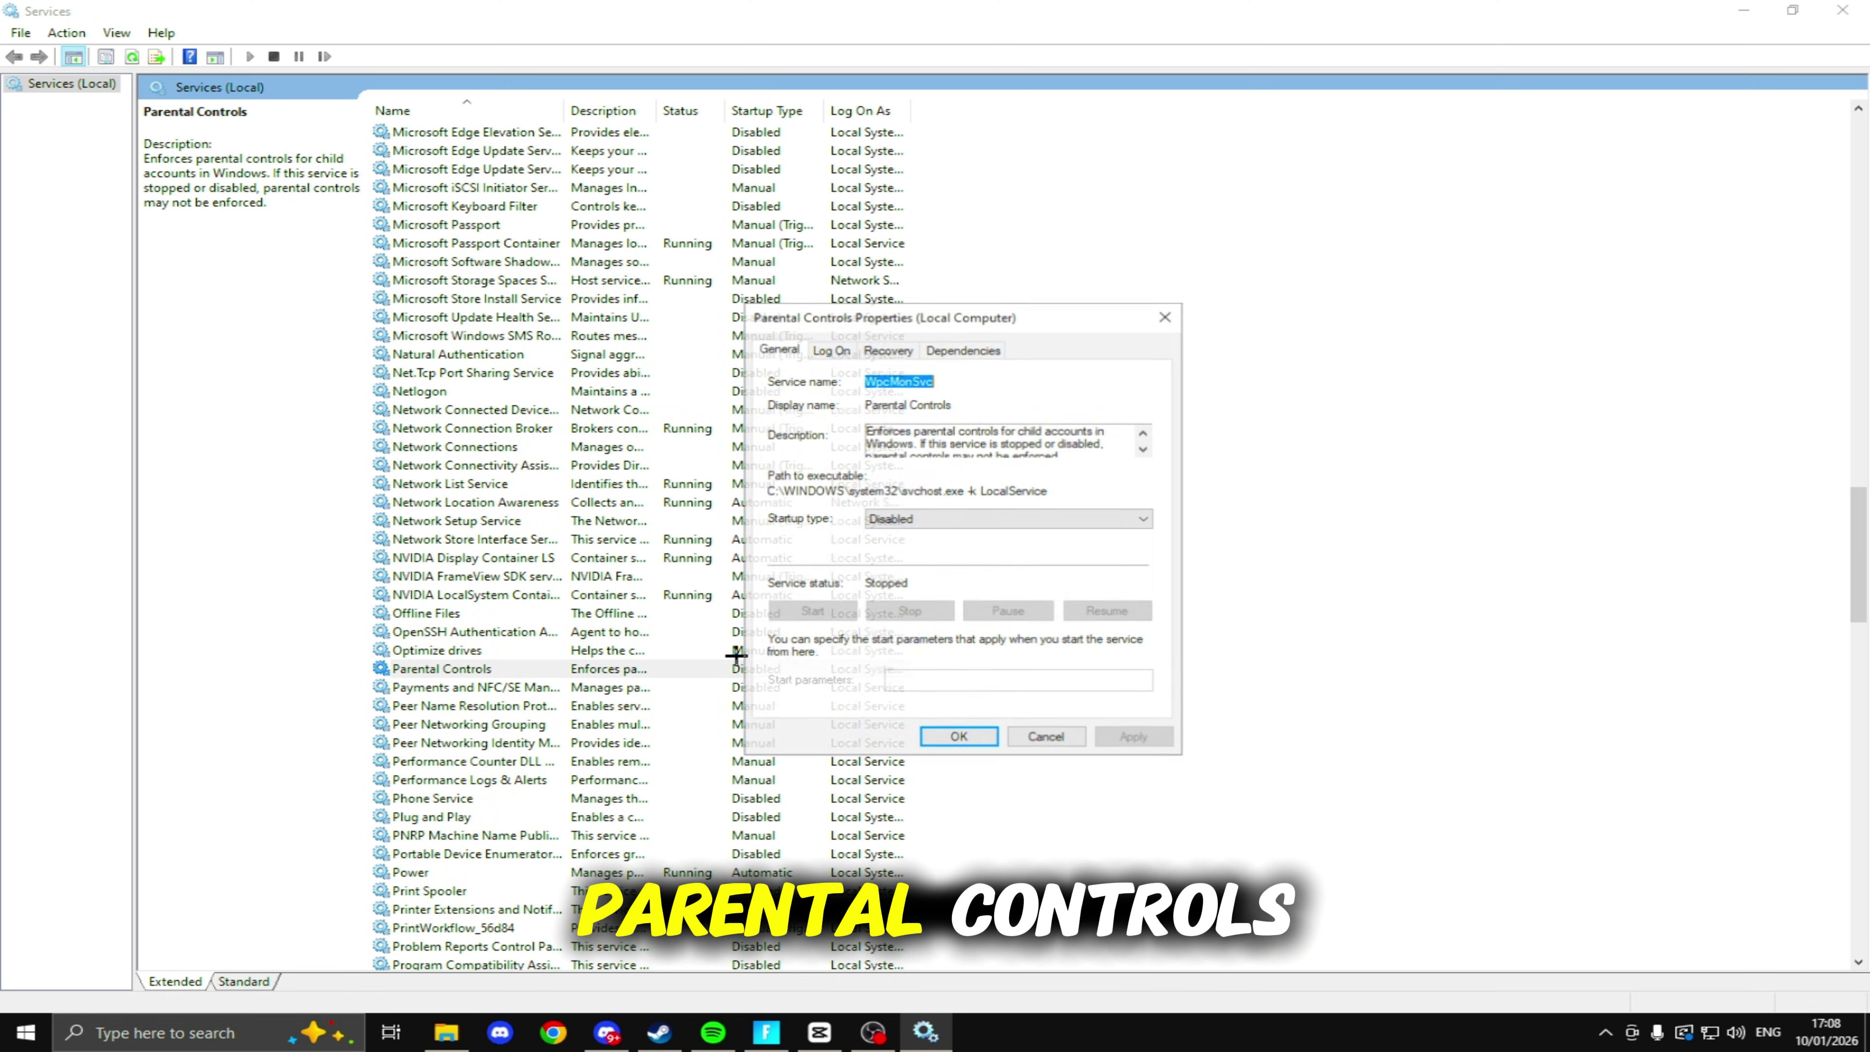
{"action": "left_click", "coordinate": [955, 738]}
{"action": "double_click", "coordinate": [847, 798]}
{"action": "left_click", "coordinate": [952, 737]}
{"action": "double_click", "coordinate": [825, 890]}
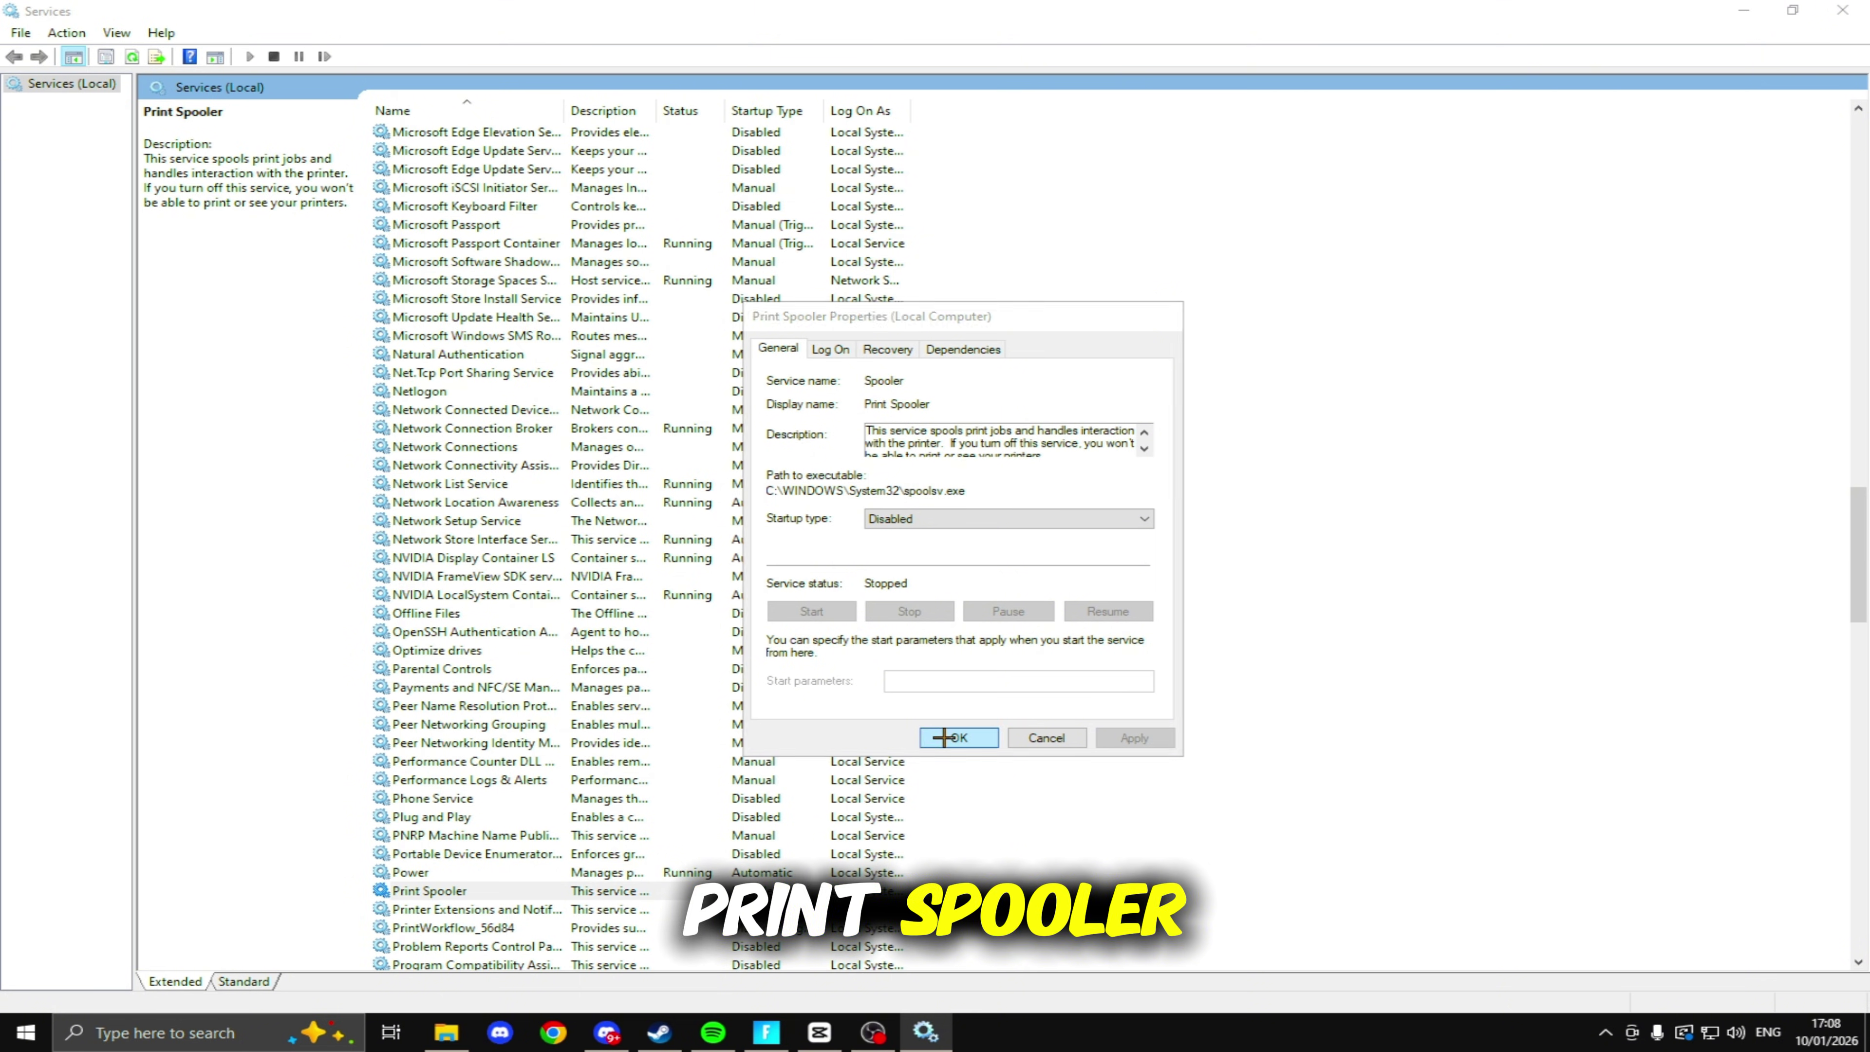
{"action": "left_click", "coordinate": [944, 737]}
Disable the SysMain, Themes and WalletService services
{"action": "scroll", "coordinate": [663, 737], "scroll_direction": "down", "scroll_amount": 15}
{"action": "double_click", "coordinate": [456, 725]}
{"action": "left_click", "coordinate": [918, 733]}
{"action": "scroll", "coordinate": [663, 811], "scroll_direction": "down", "scroll_amount": 3}
{"action": "double_click", "coordinate": [666, 853]}
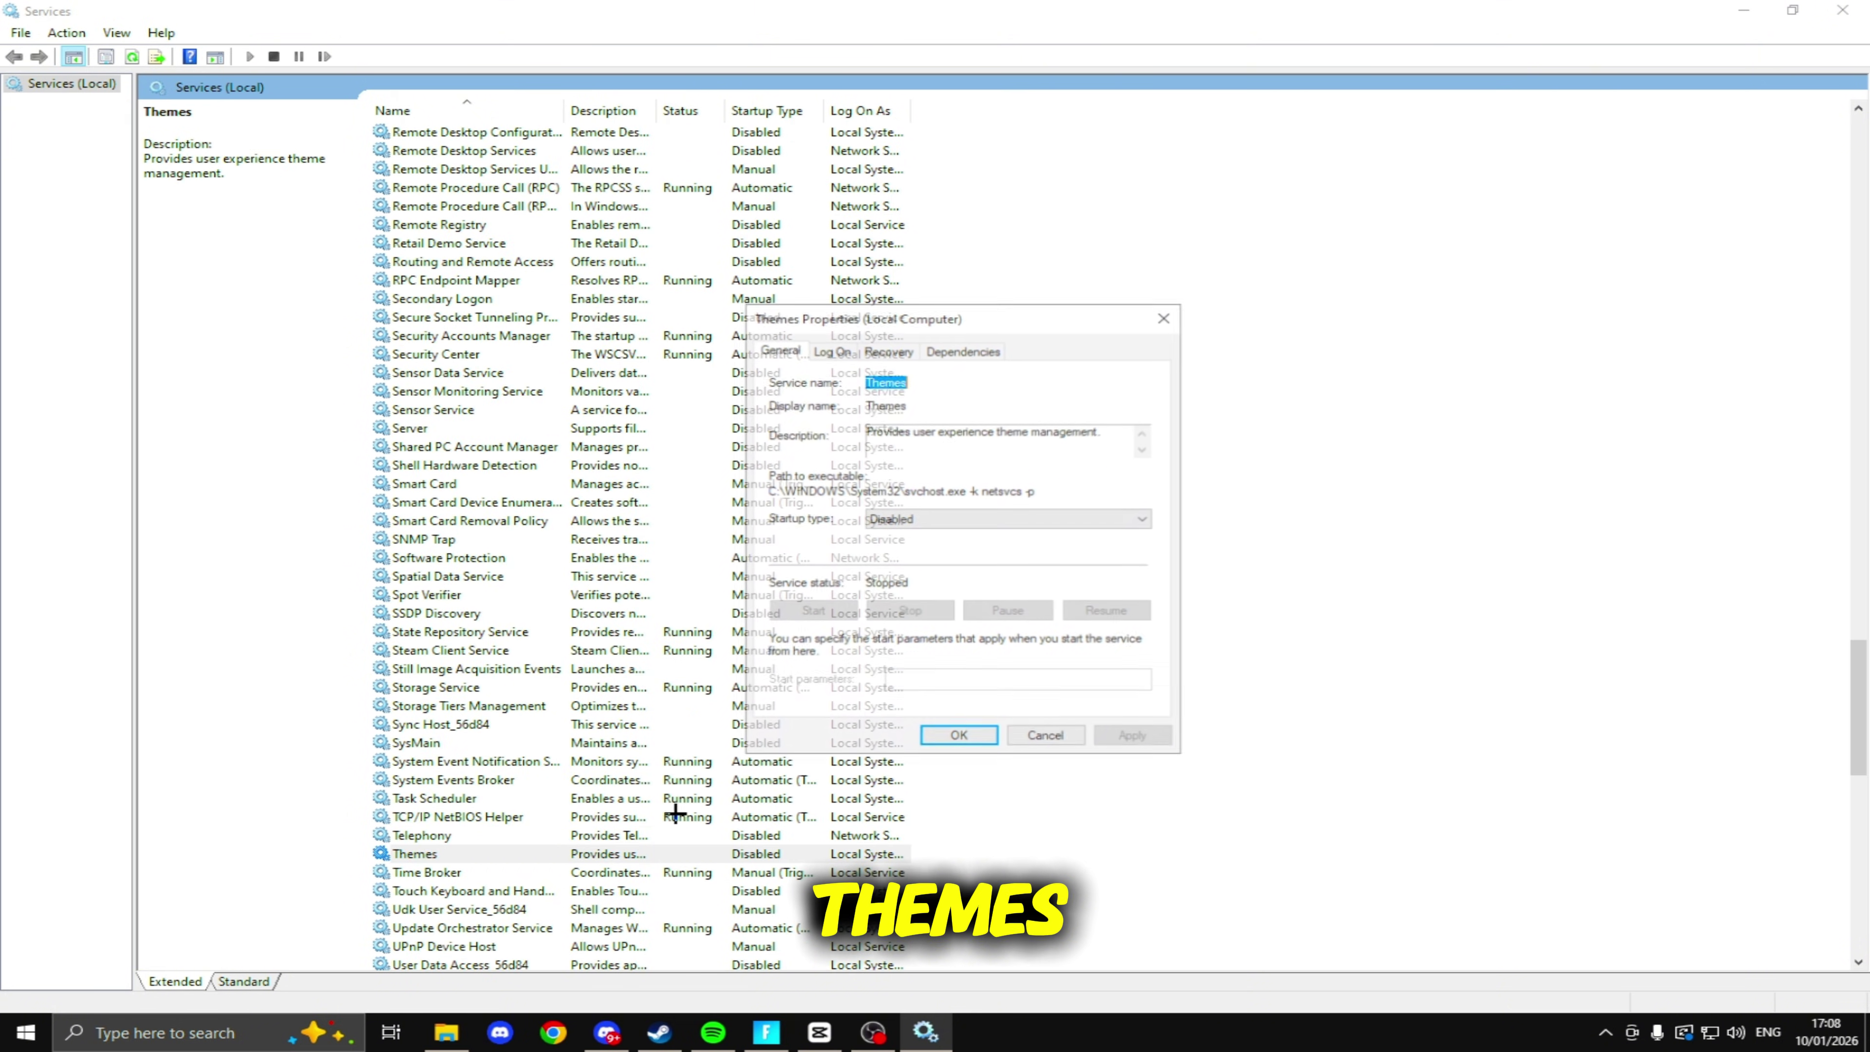
{"action": "left_click", "coordinate": [959, 738]}
{"action": "scroll", "coordinate": [515, 773], "scroll_direction": "down", "scroll_amount": 7}
{"action": "double_click", "coordinate": [507, 779]}
{"action": "left_click", "coordinate": [960, 735]}
Check the Xbox Accessory Management, Live Auth Manager and Live Game Save services, then close Services
{"action": "scroll", "coordinate": [567, 707], "scroll_direction": "down", "scroll_amount": 12}
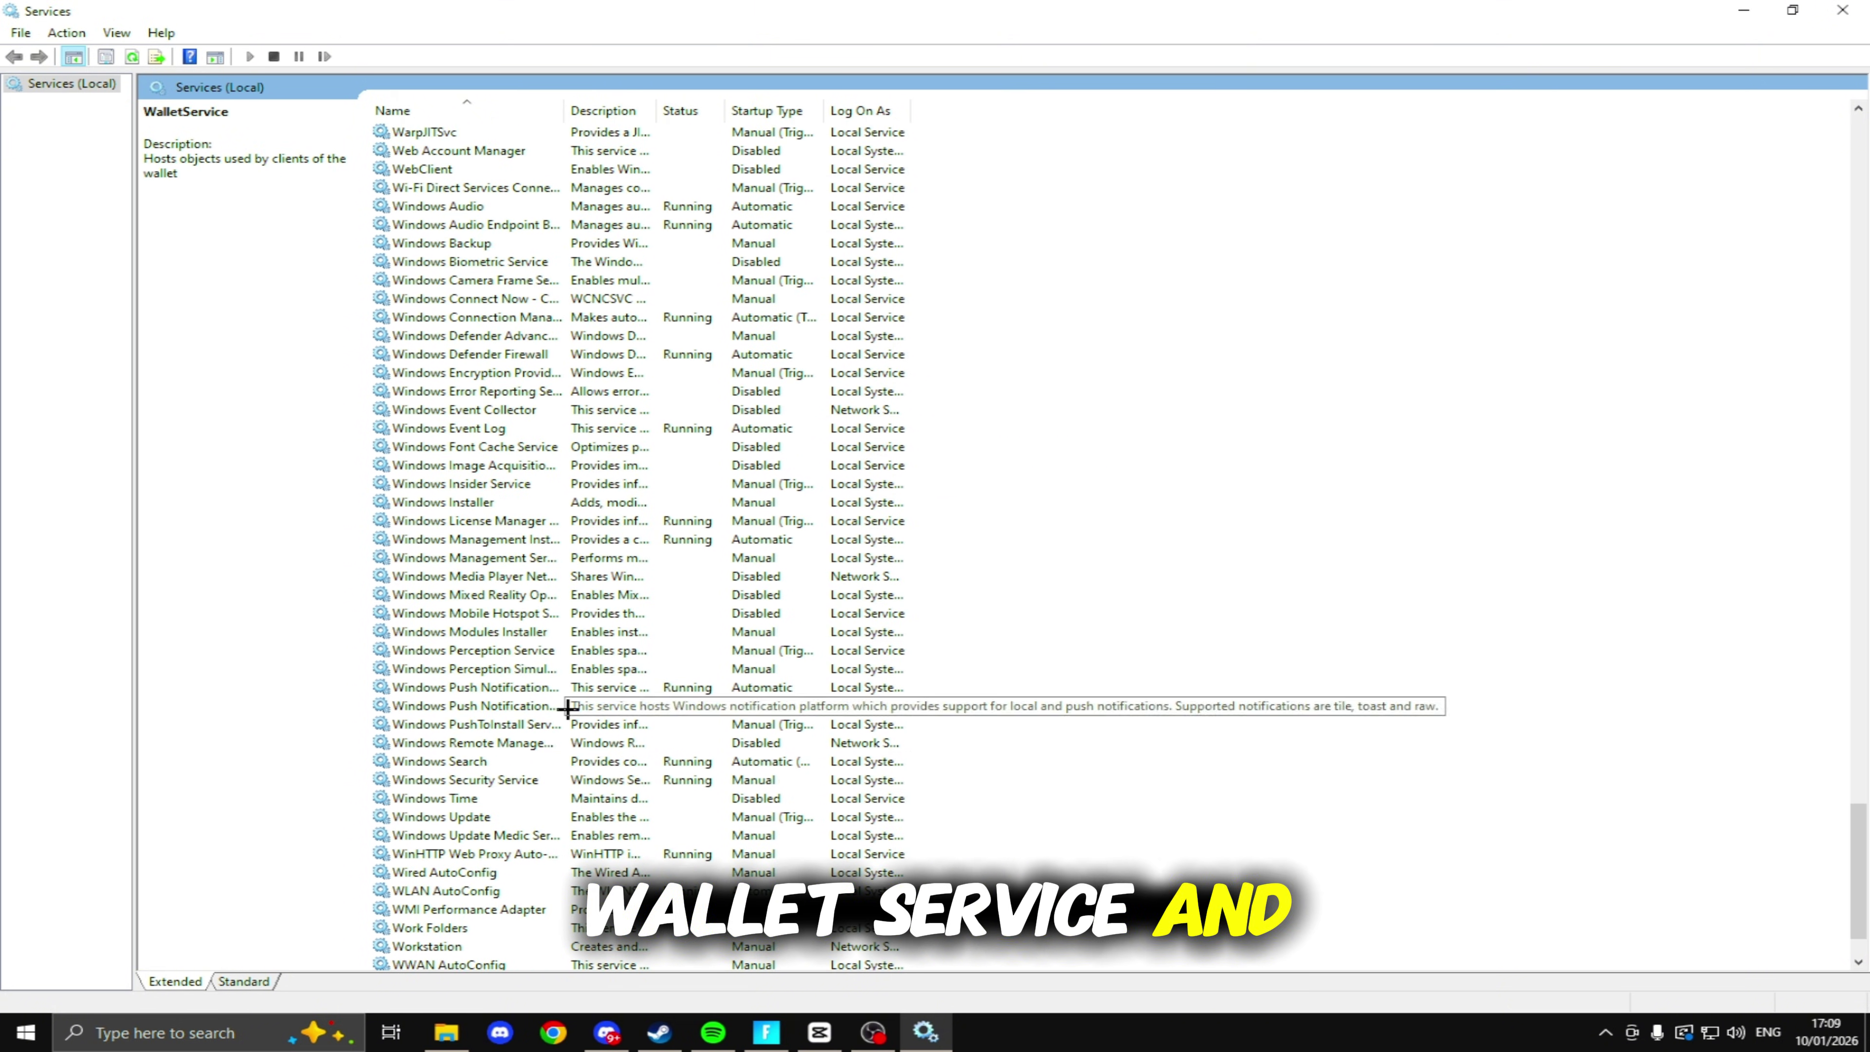
{"action": "scroll", "coordinate": [483, 759], "scroll_direction": "down", "scroll_amount": 2}
{"action": "left_click", "coordinate": [443, 890]}
{"action": "left_click", "coordinate": [497, 909]}
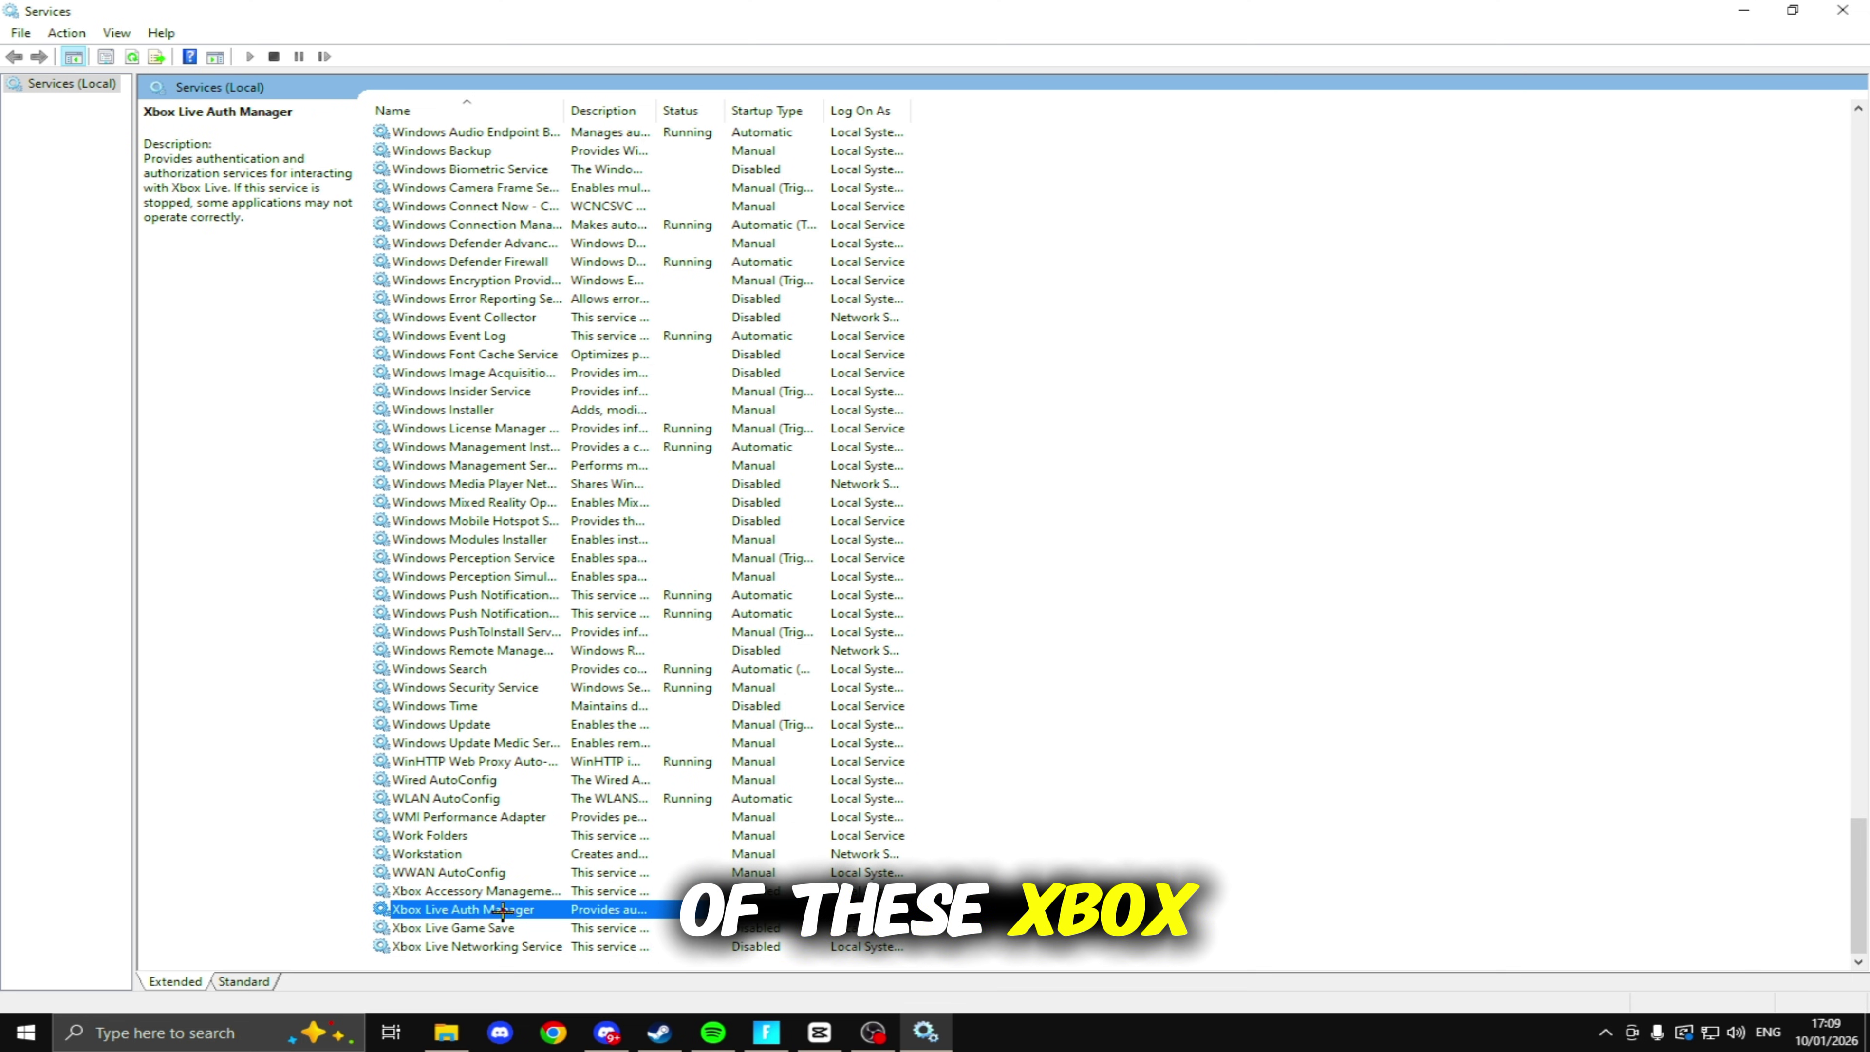
{"action": "left_click", "coordinate": [477, 927]}
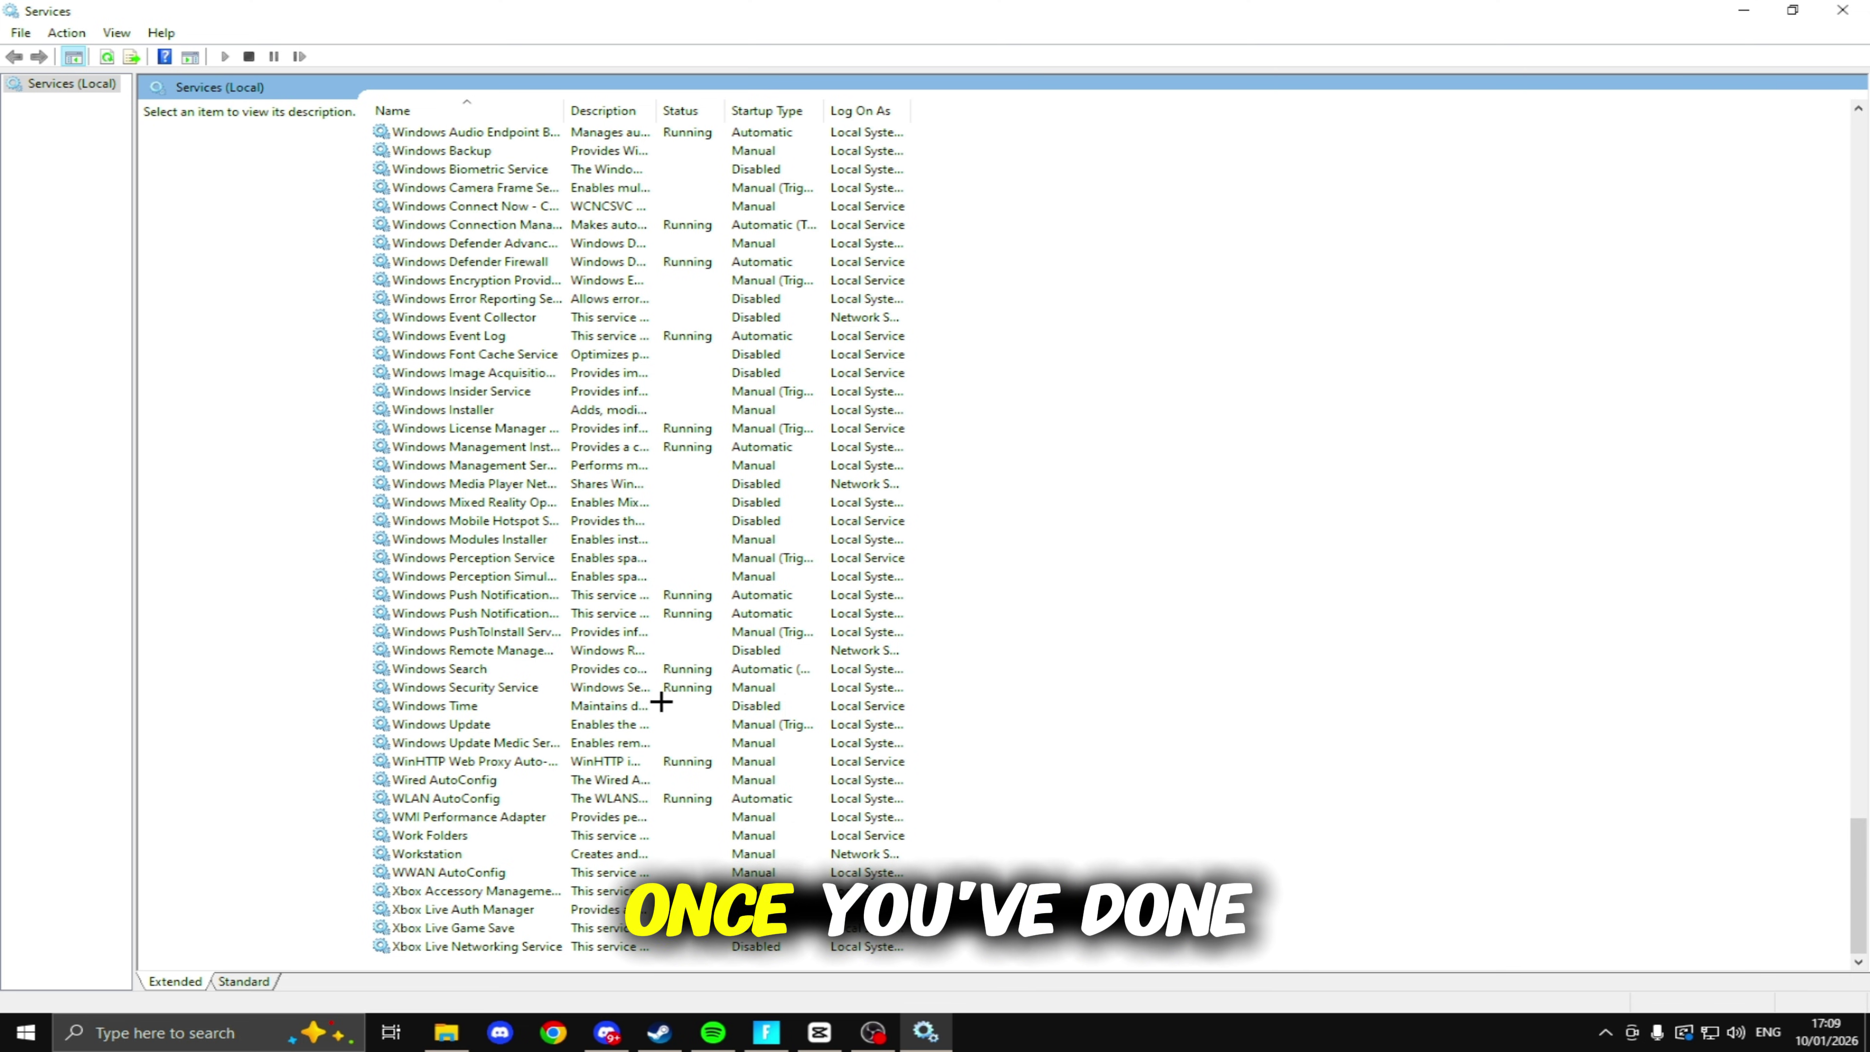
{"action": "left_click", "coordinate": [1842, 9]}
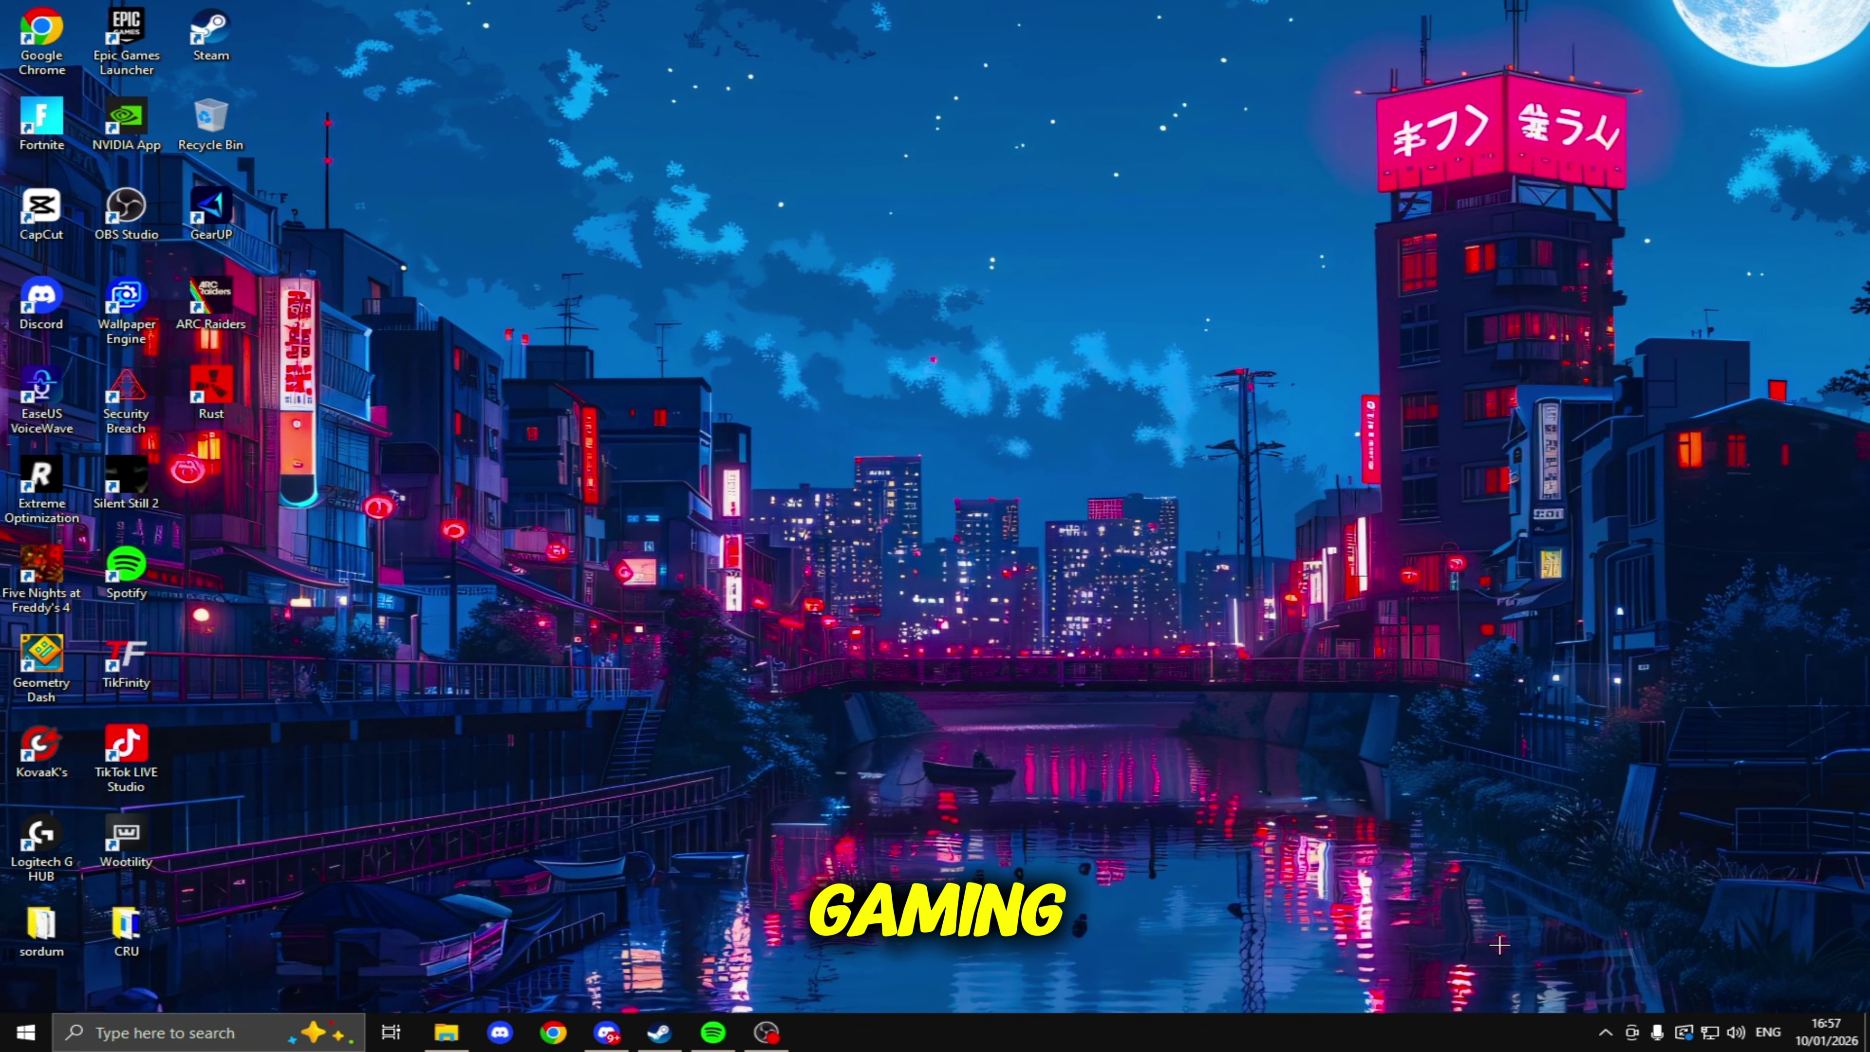
Reveal the hidden tray icons to check which background apps are running
{"action": "left_click", "coordinate": [1594, 1033]}
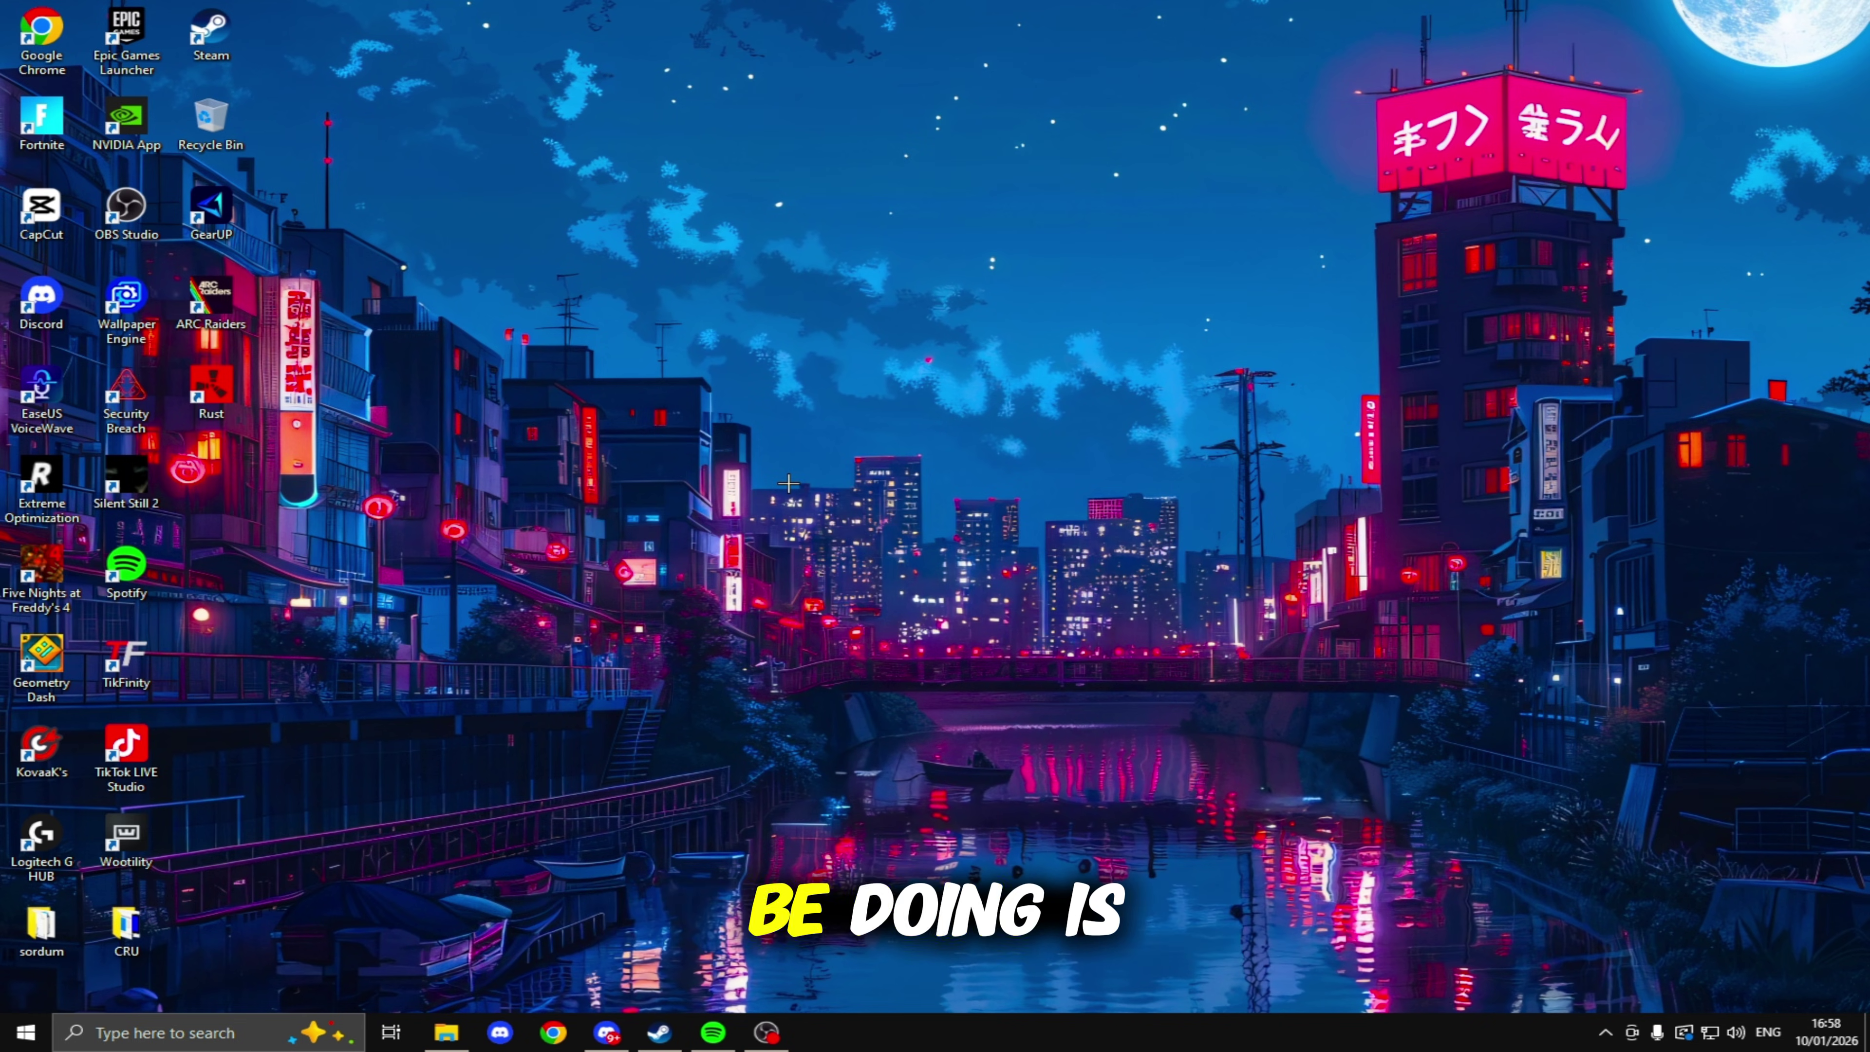
Open the Performance Options for visual effects from System > About > Advanced system settings
{"action": "key", "text": "super+i"}
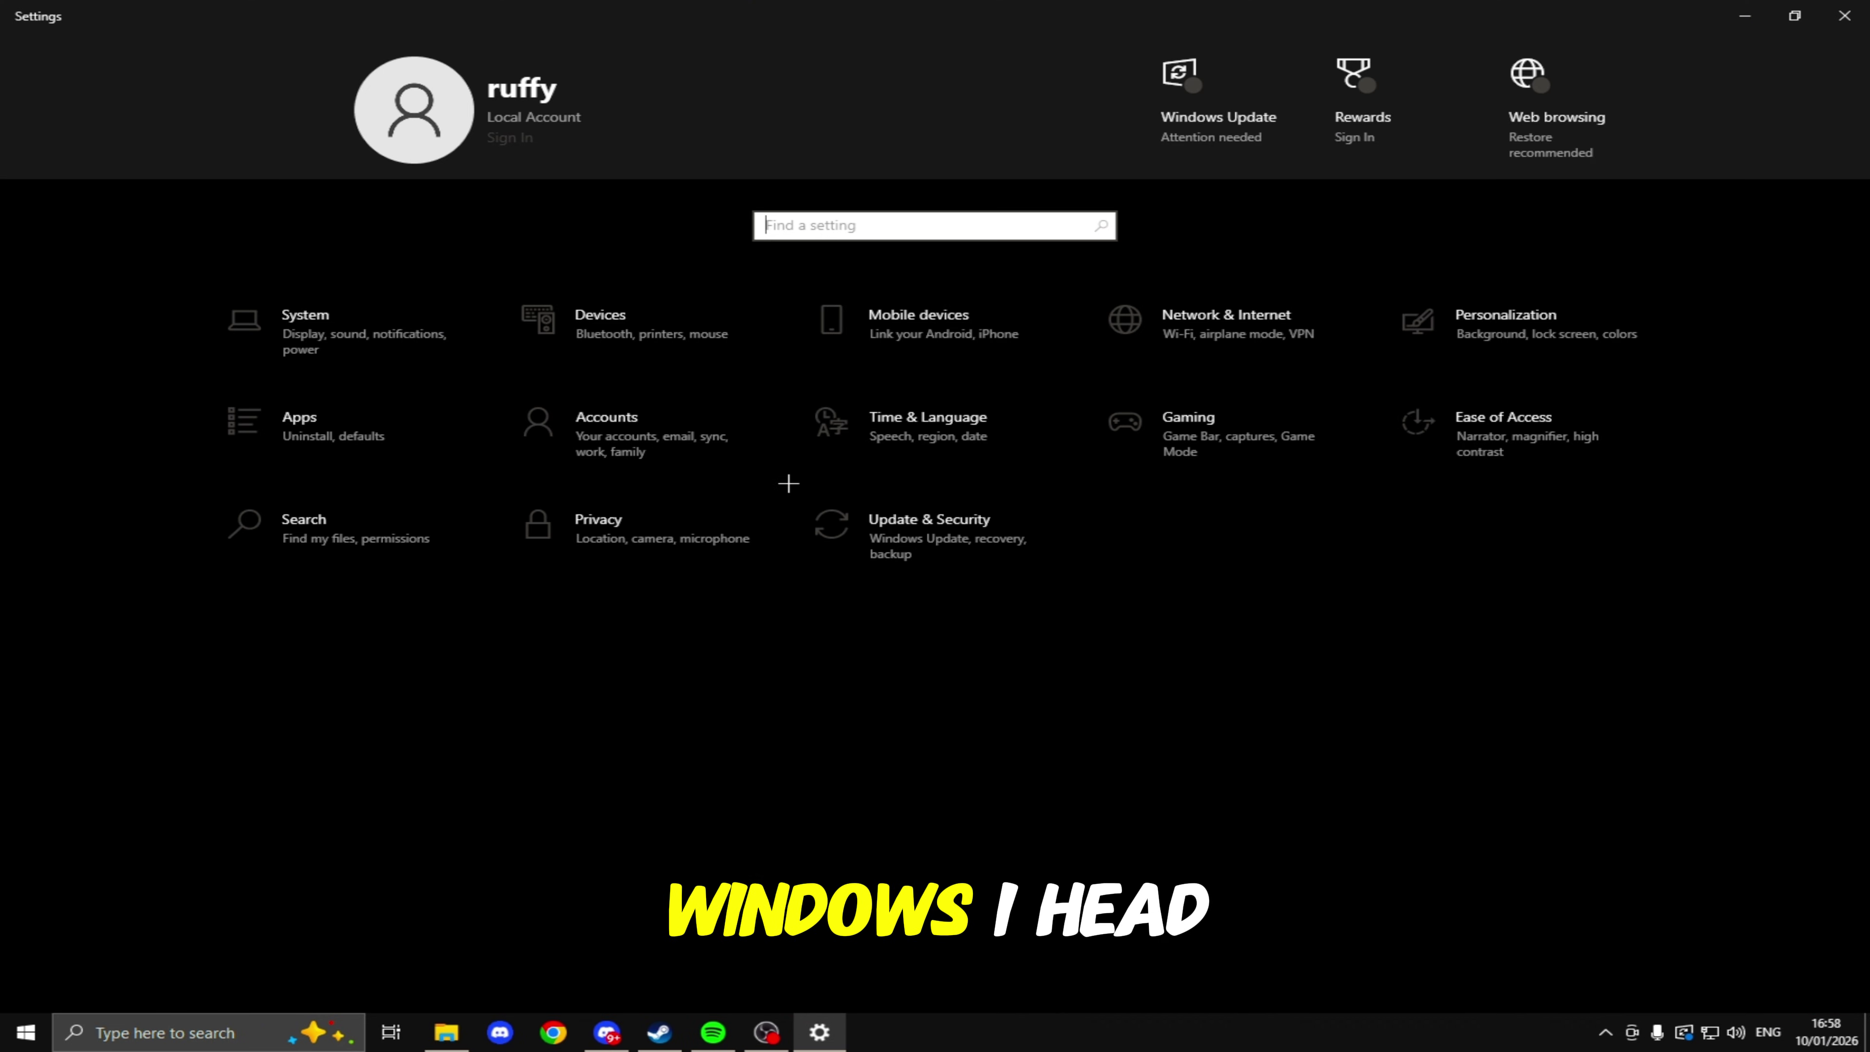
{"action": "left_click", "coordinate": [314, 329]}
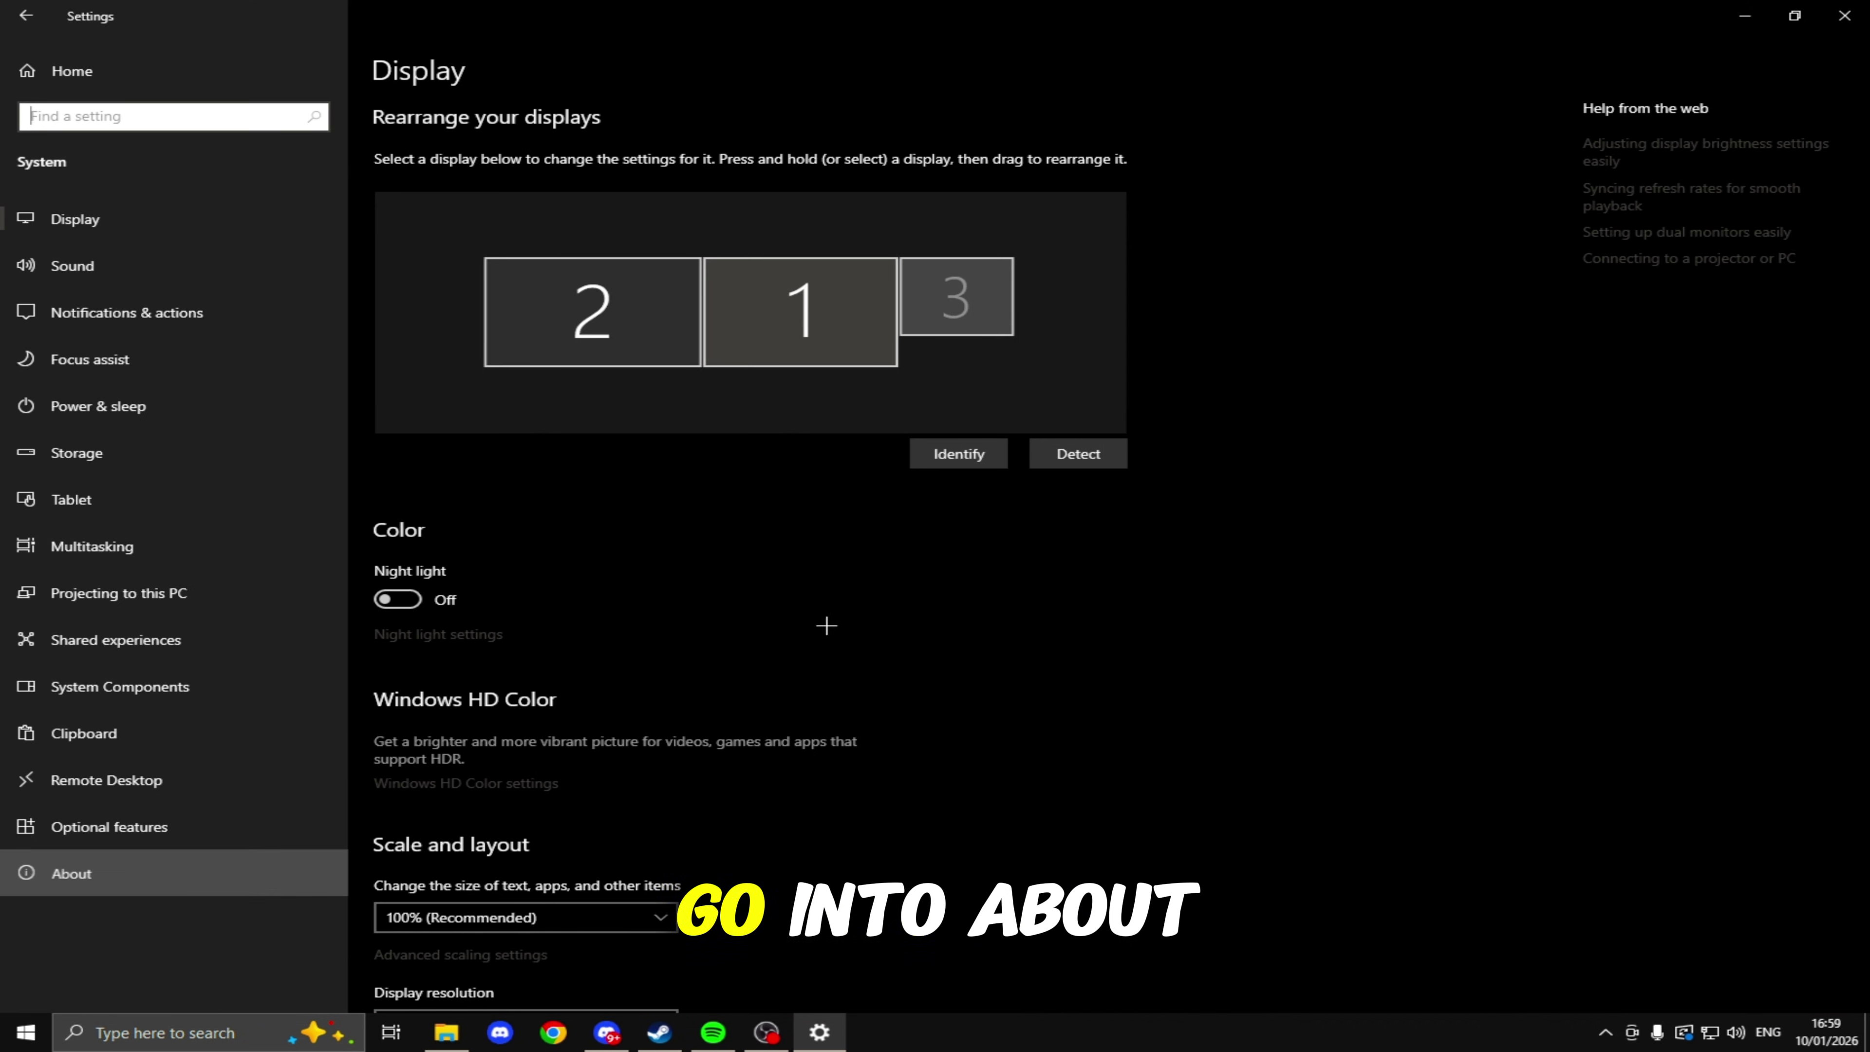
{"action": "left_click", "coordinate": [71, 873]}
{"action": "left_click", "coordinate": [1641, 400]}
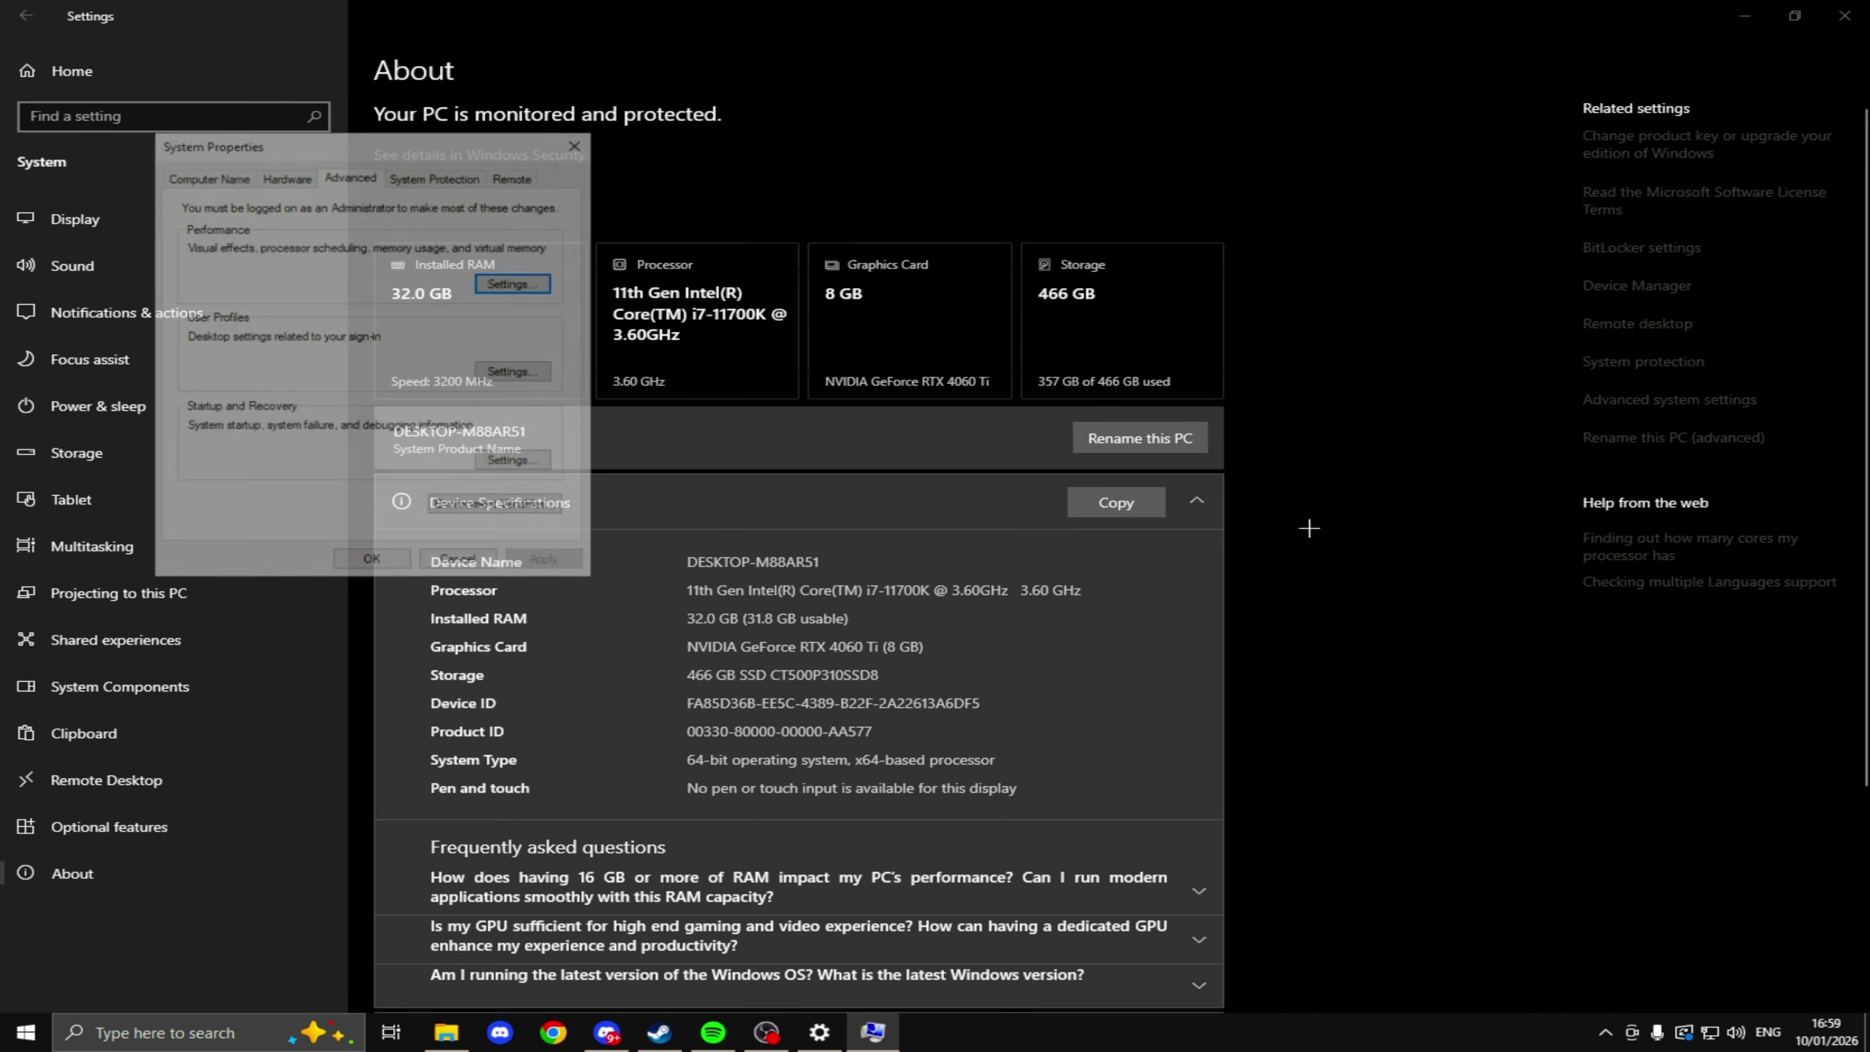
{"action": "left_click", "coordinate": [485, 282]}
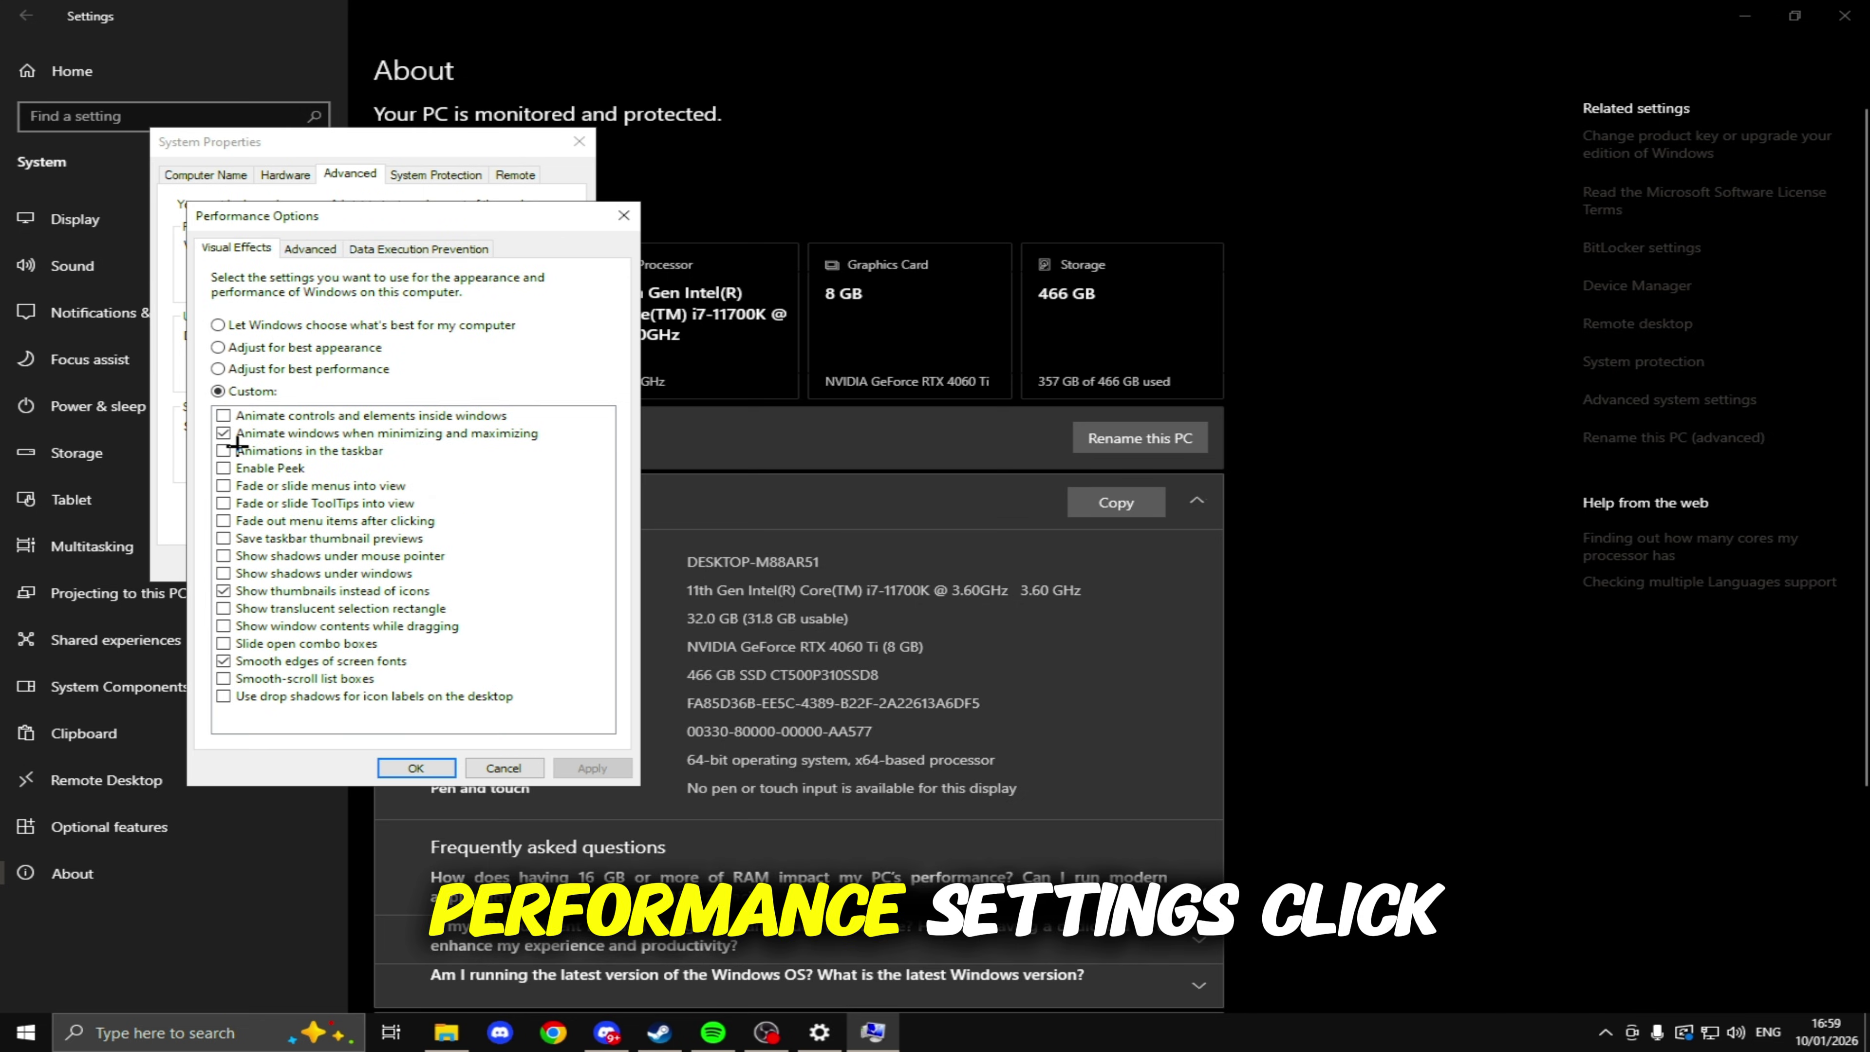
Choose best performance, keep smooth screen-font edges, thumbnails and window animations, and apply
{"action": "left_click", "coordinate": [241, 368]}
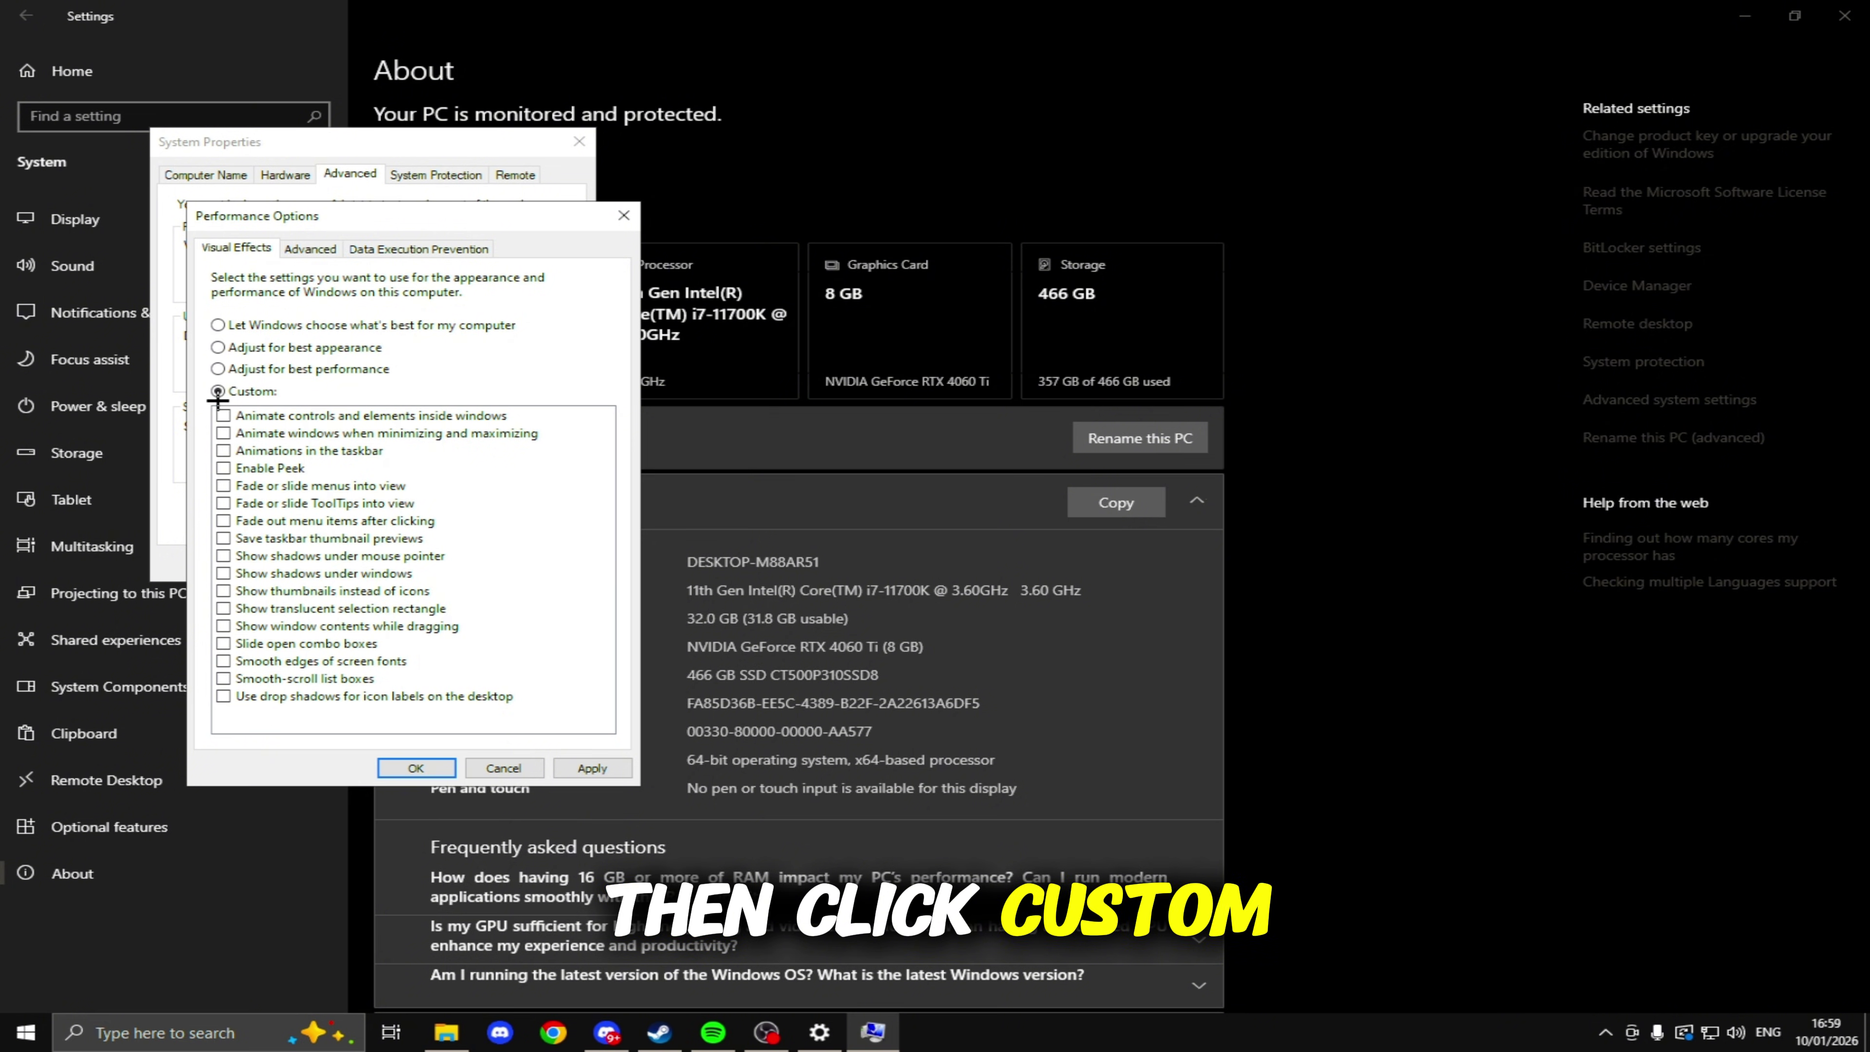
{"action": "left_click", "coordinate": [223, 661]}
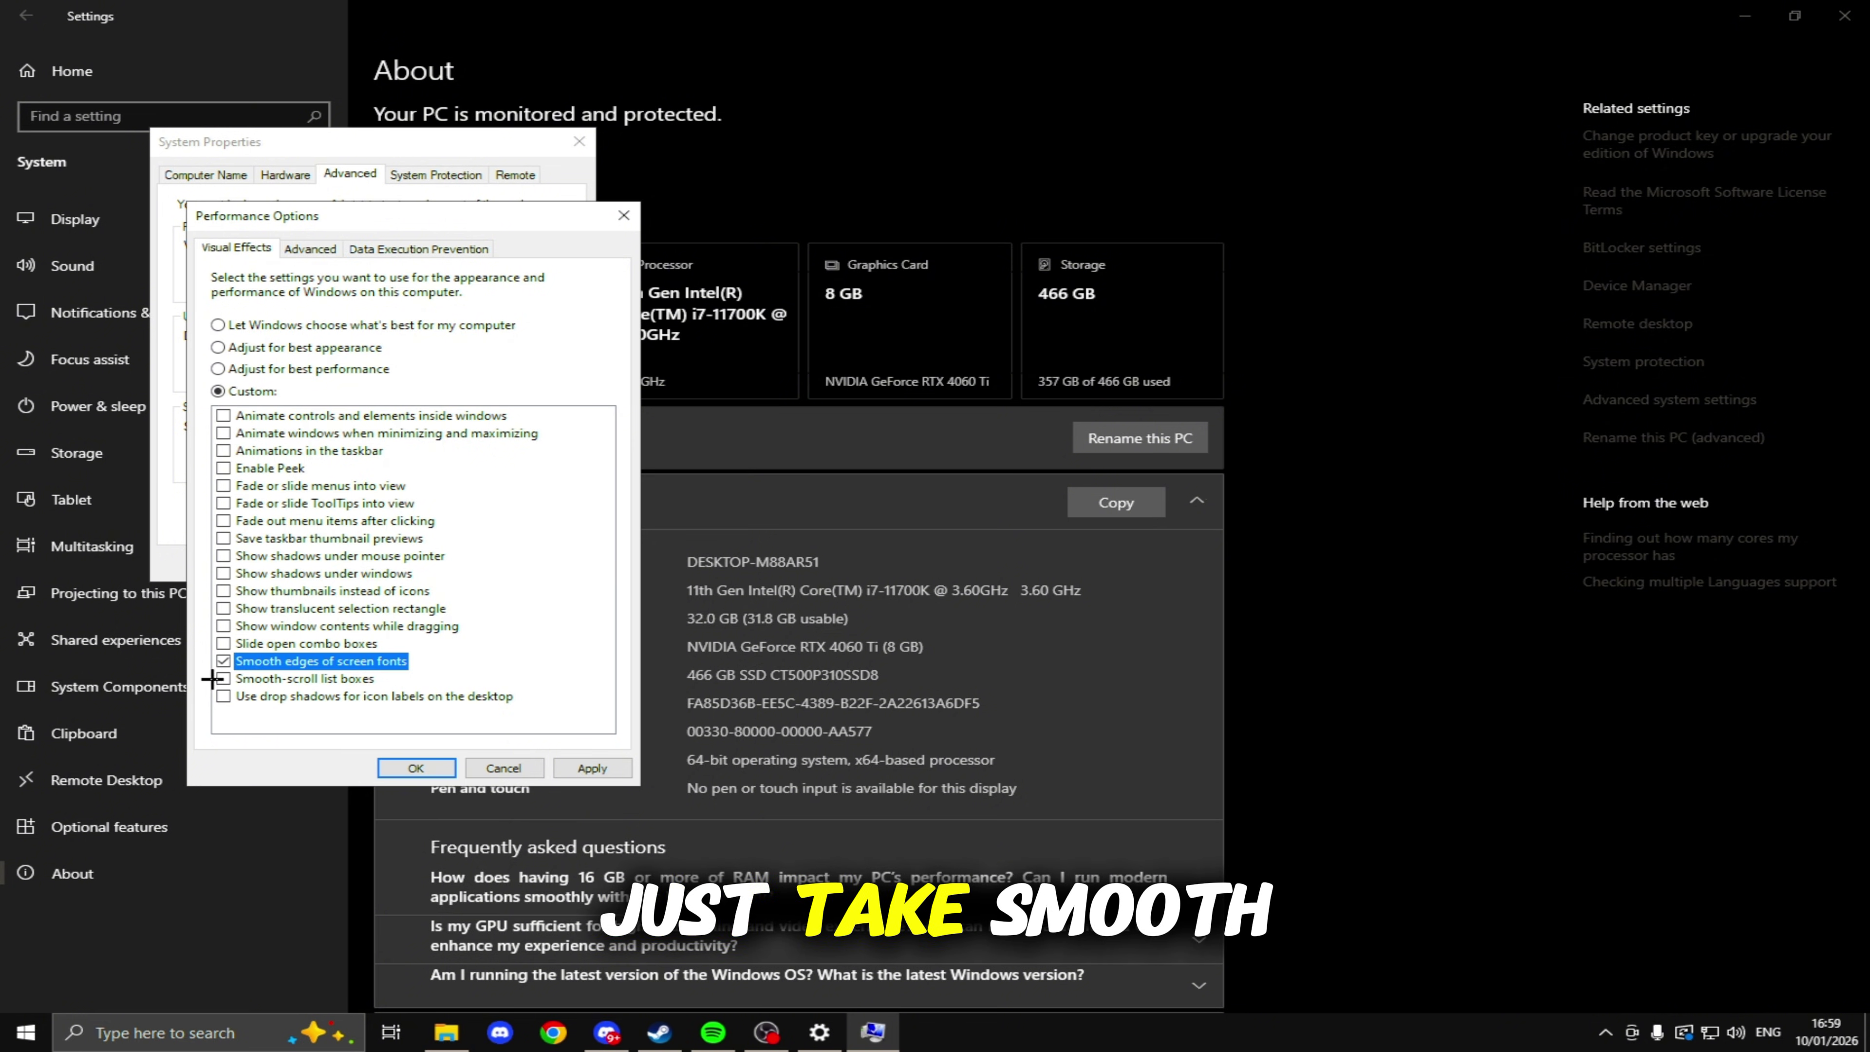
{"action": "left_click", "coordinate": [223, 593]}
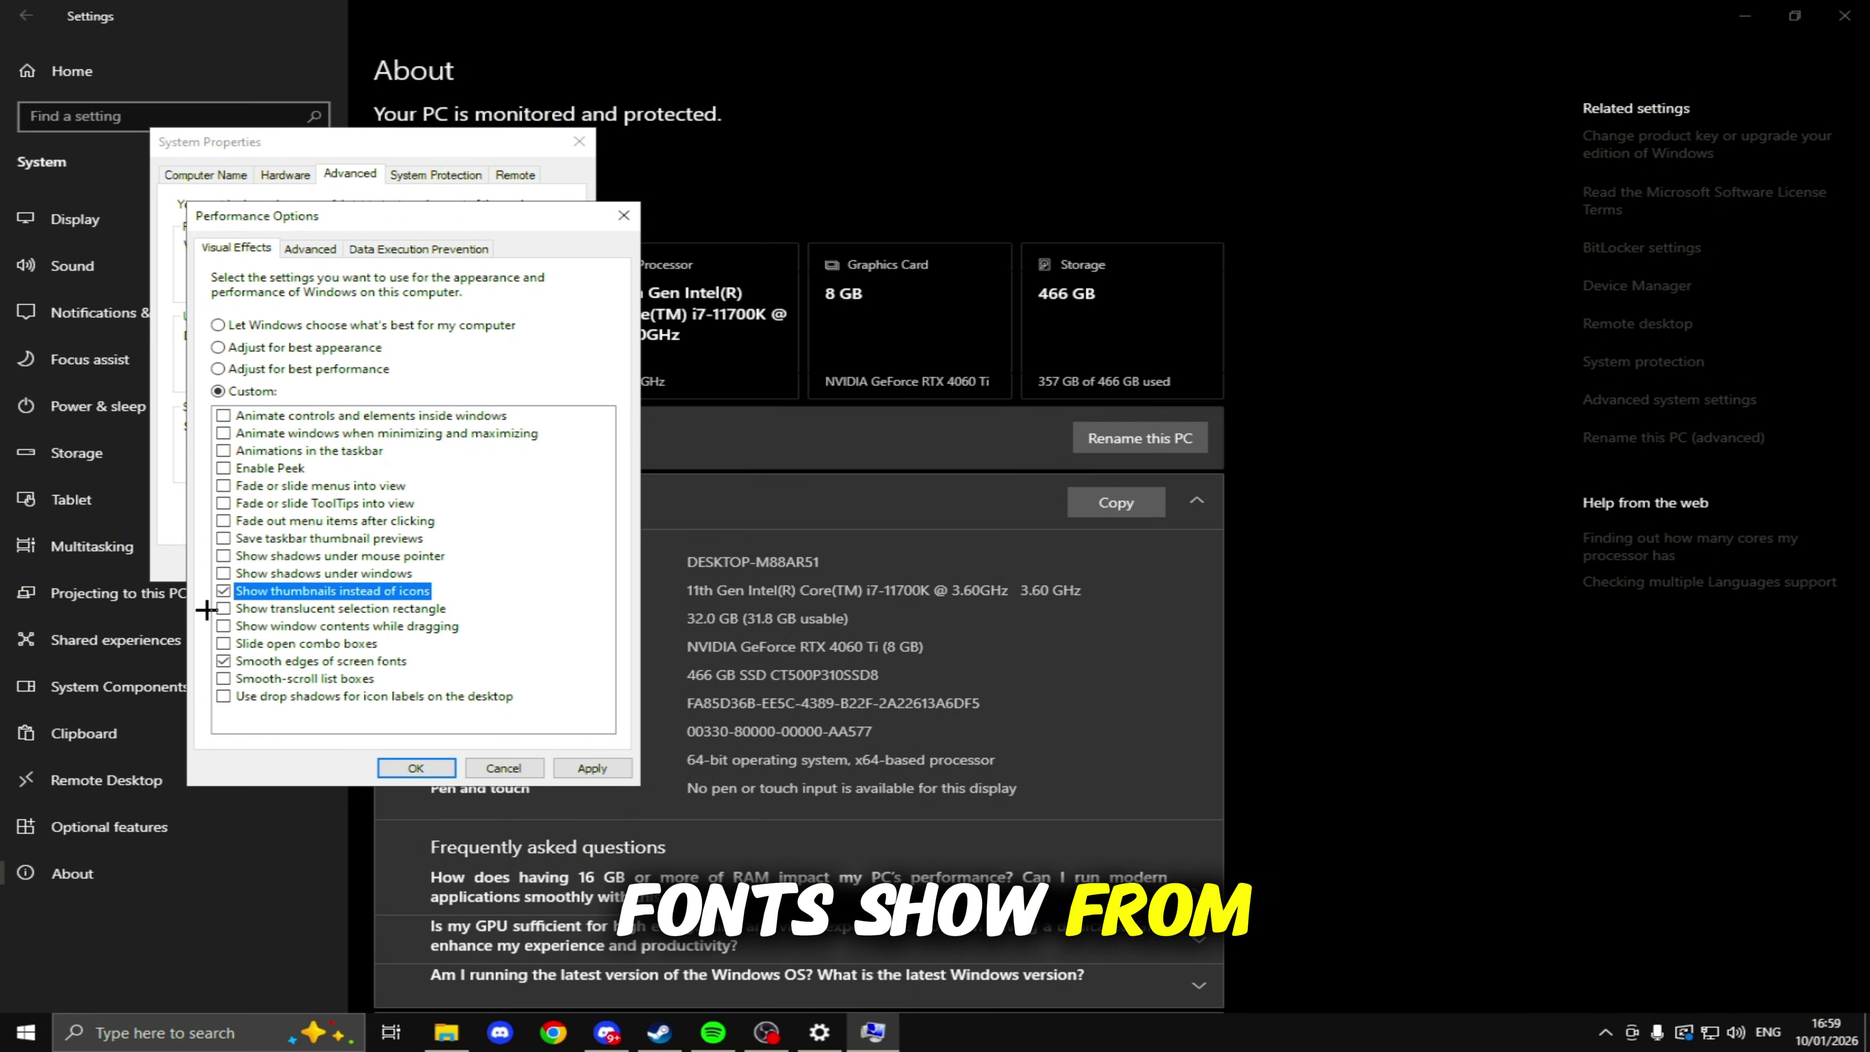
{"action": "left_click", "coordinate": [223, 434]}
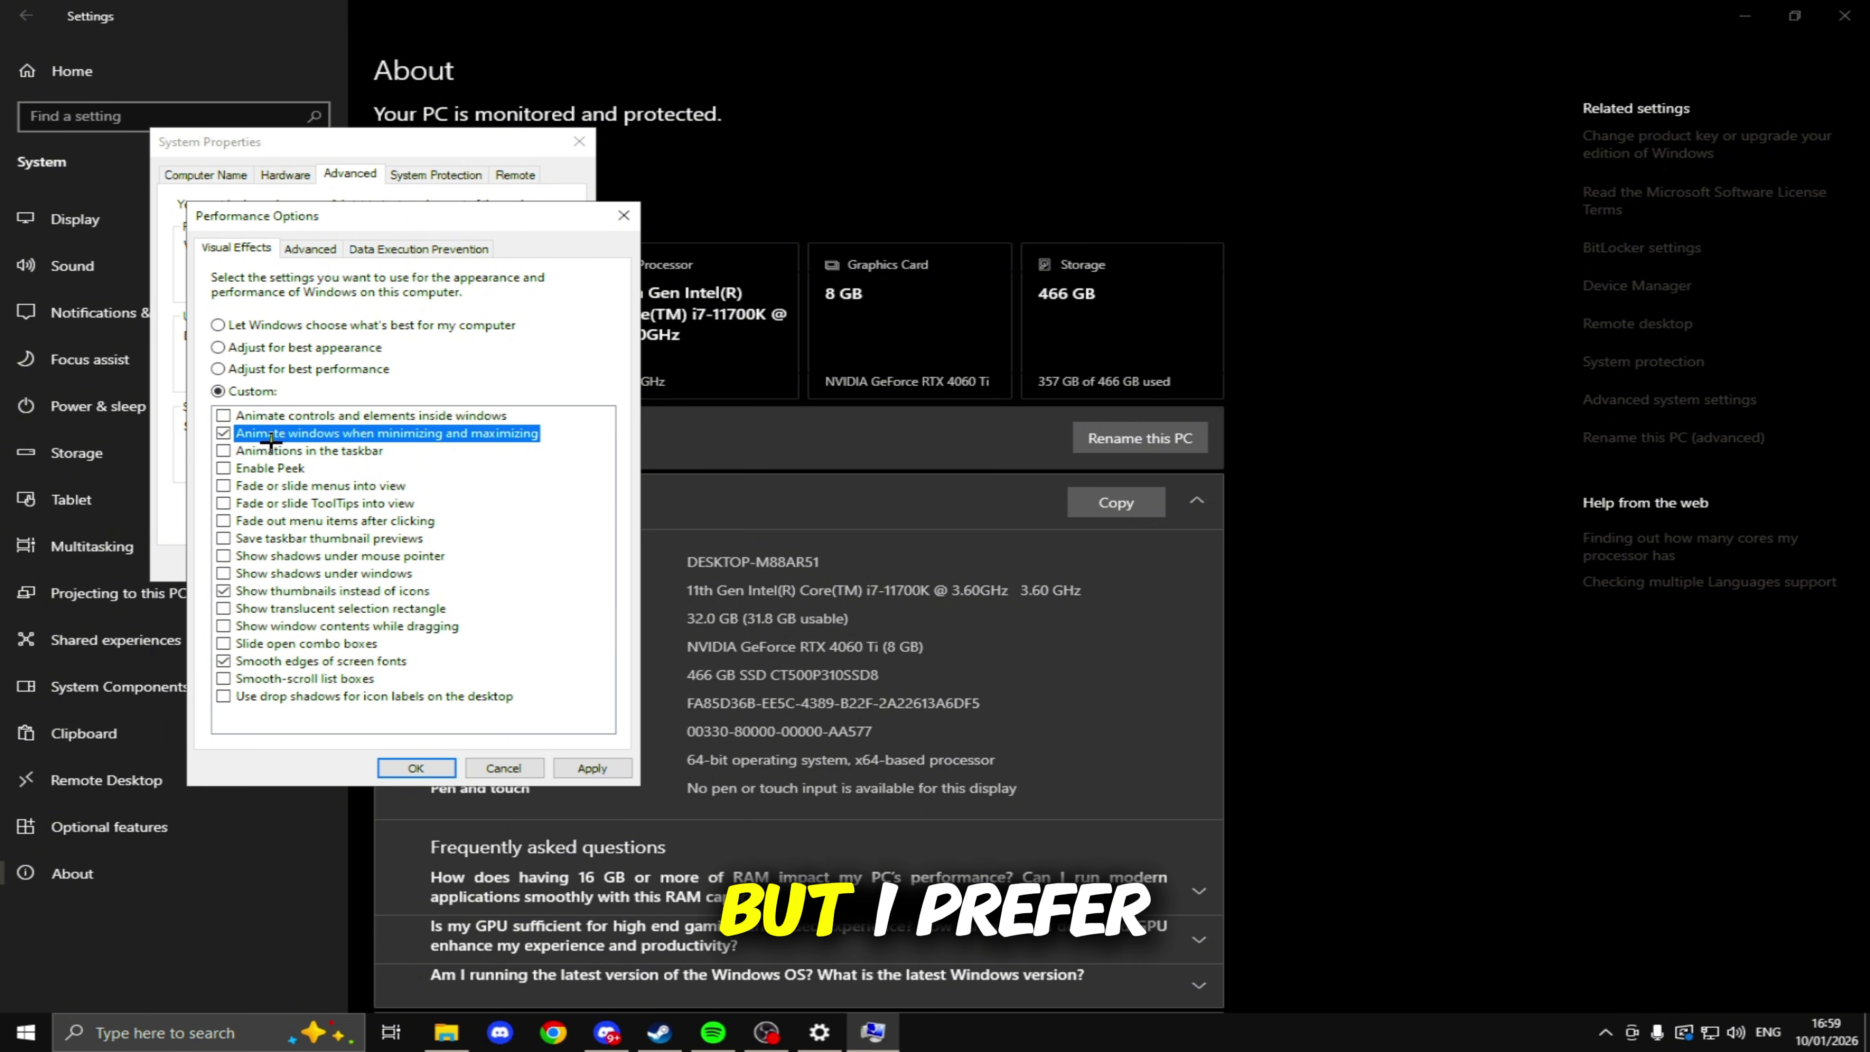
{"action": "left_click", "coordinate": [596, 769]}
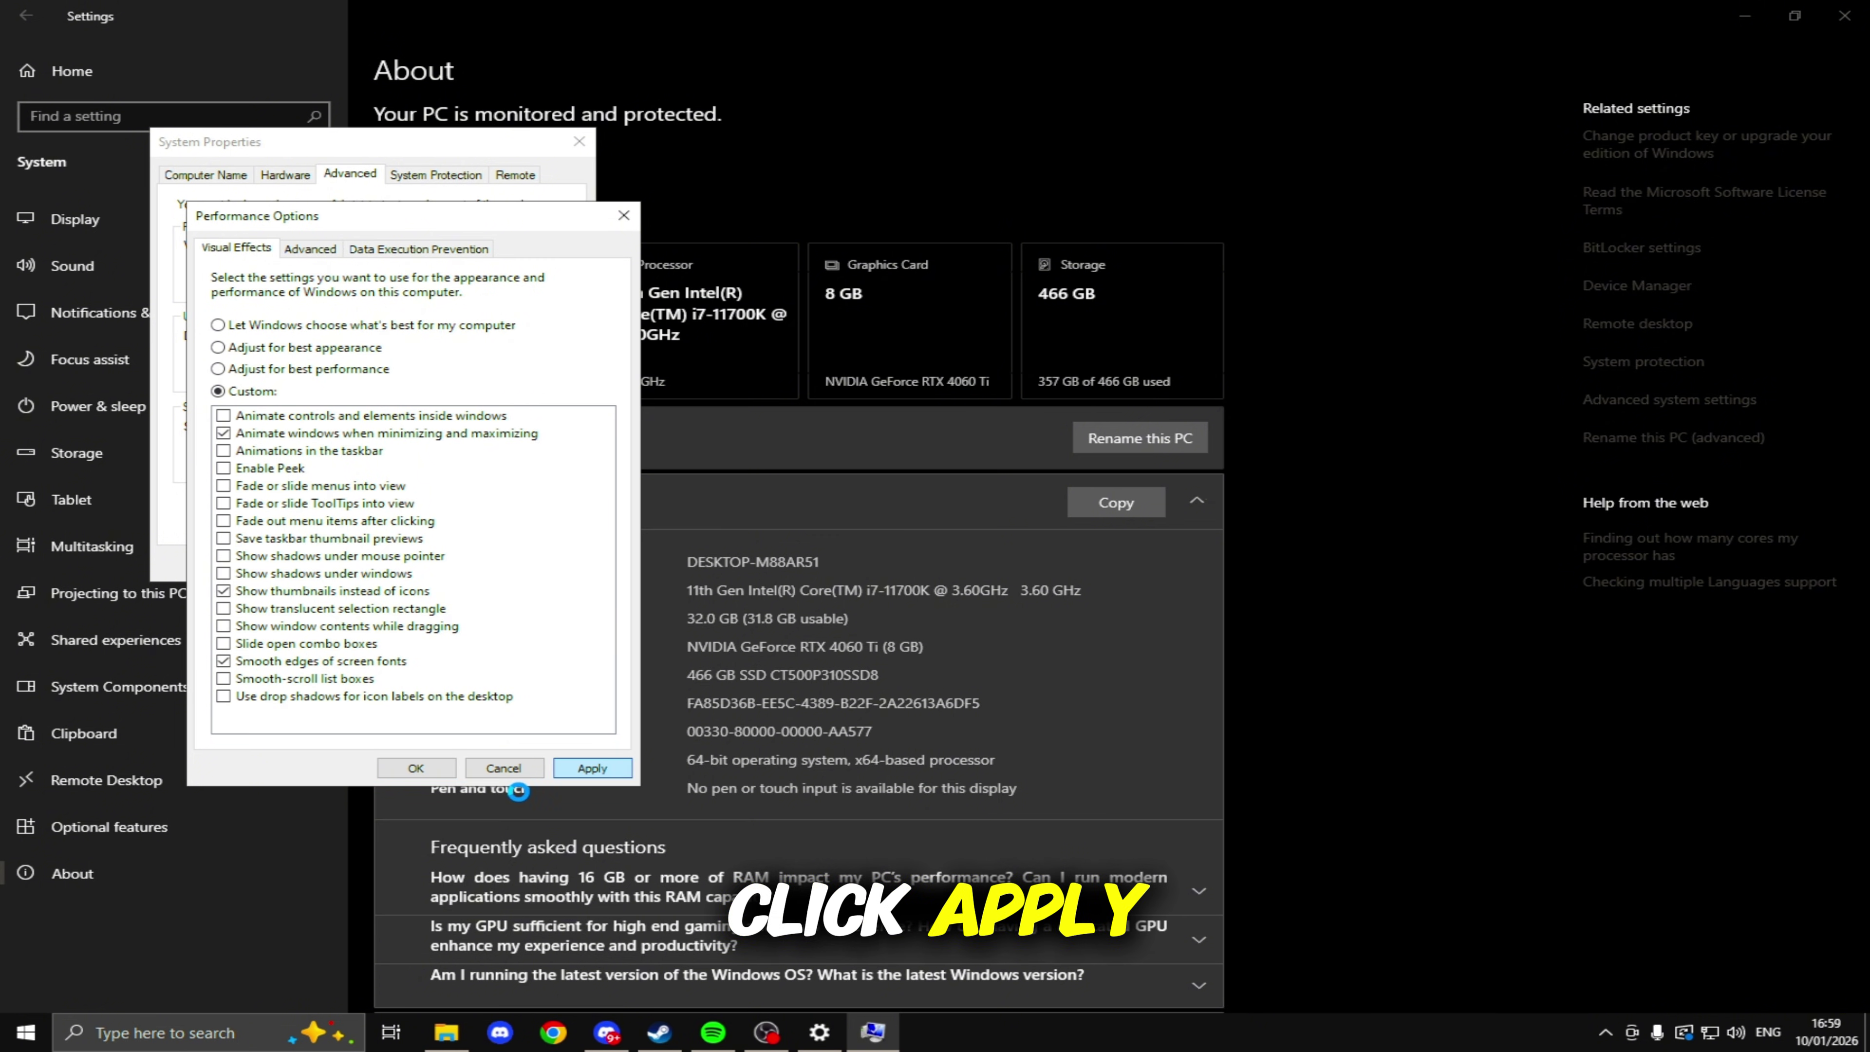
{"action": "left_click", "coordinate": [416, 769]}
{"action": "left_click", "coordinate": [367, 560]}
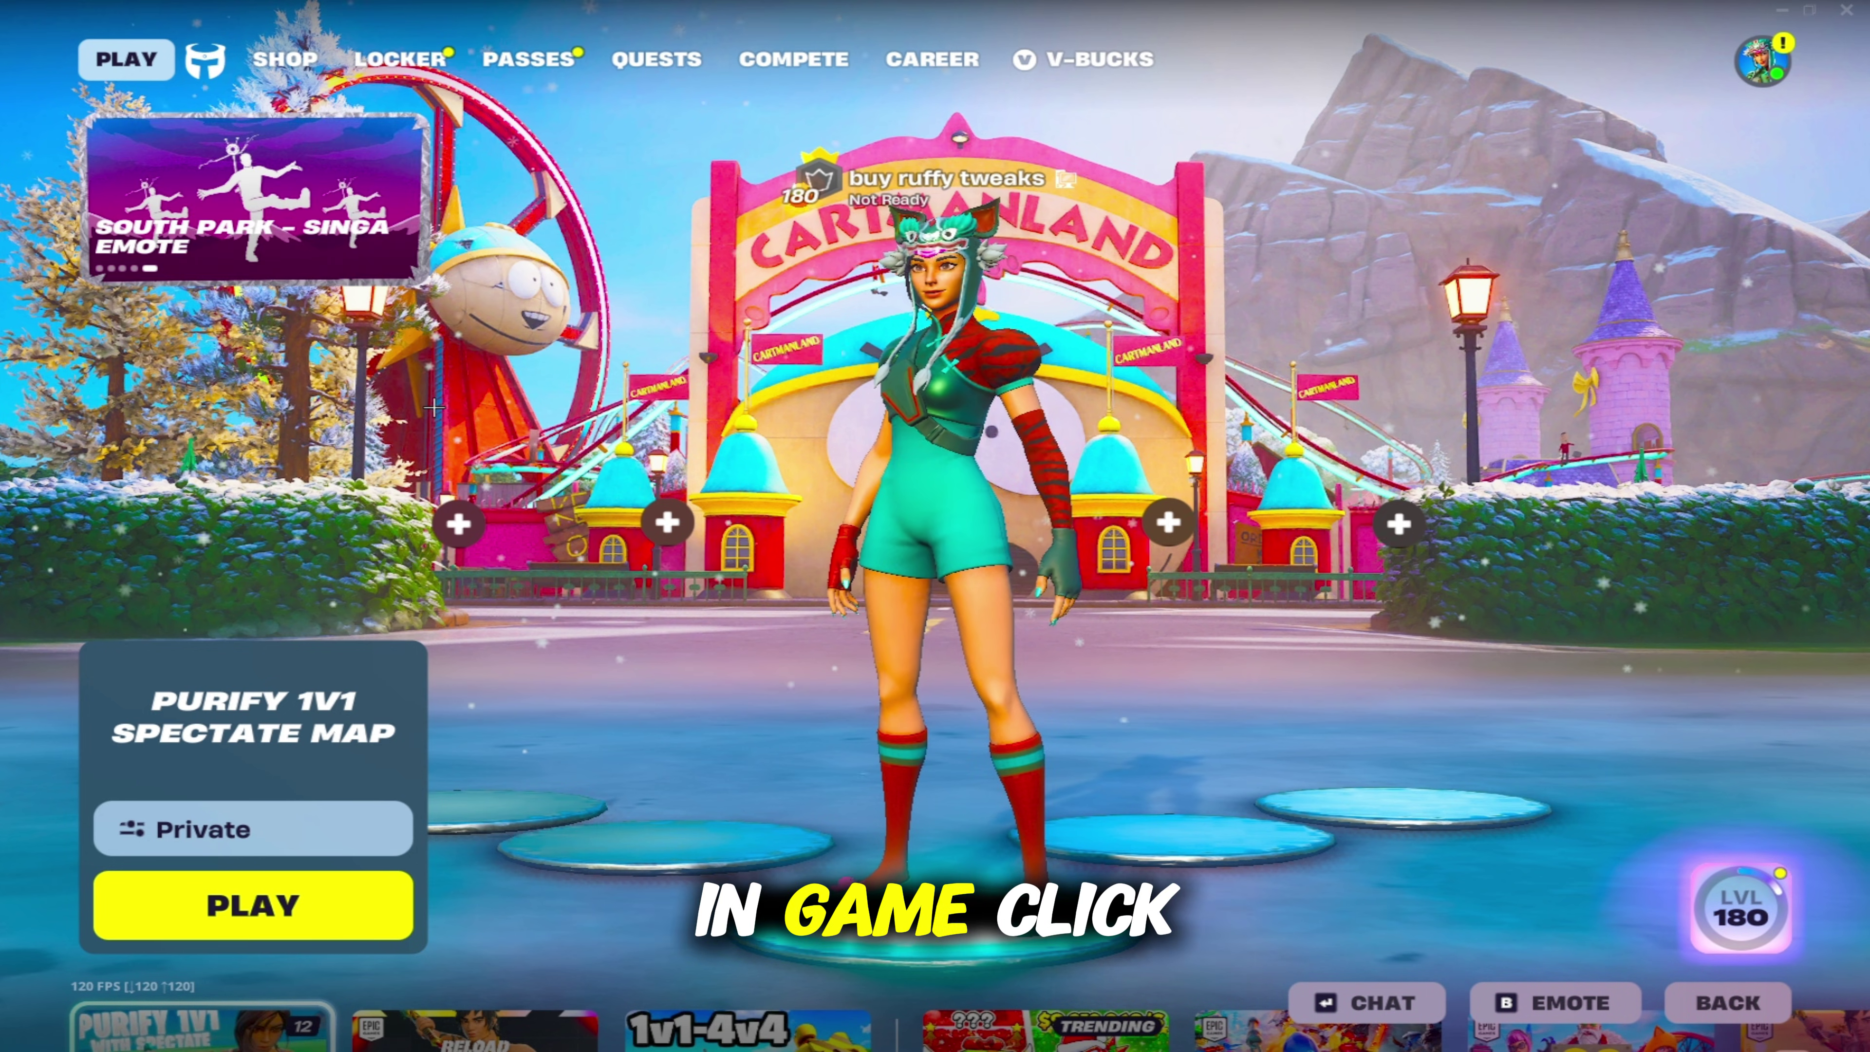
In Task Manager Details, set FortniteClient to High priority and untick CPU 0 in its affinity
{"action": "key", "text": "ctrl+shift+Escape"}
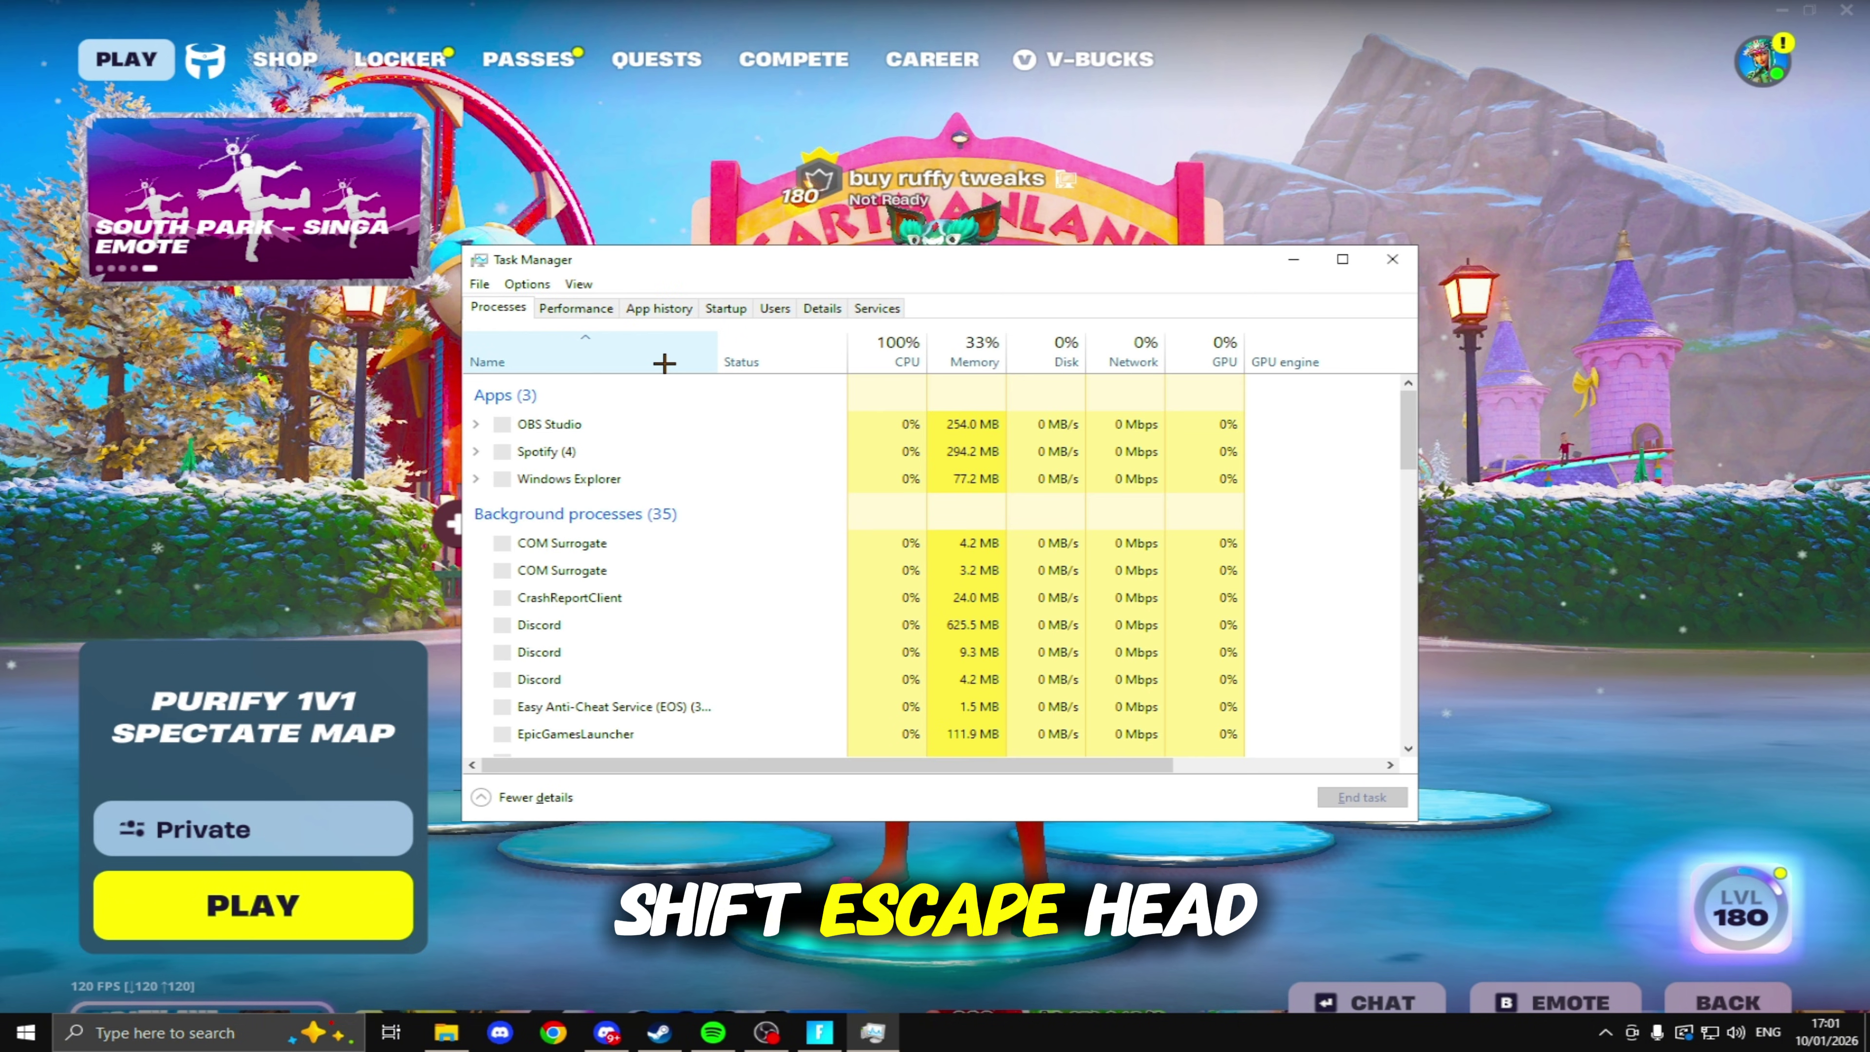
{"action": "left_click", "coordinate": [823, 309]}
{"action": "scroll", "coordinate": [574, 582], "scroll_direction": "down", "scroll_amount": 8}
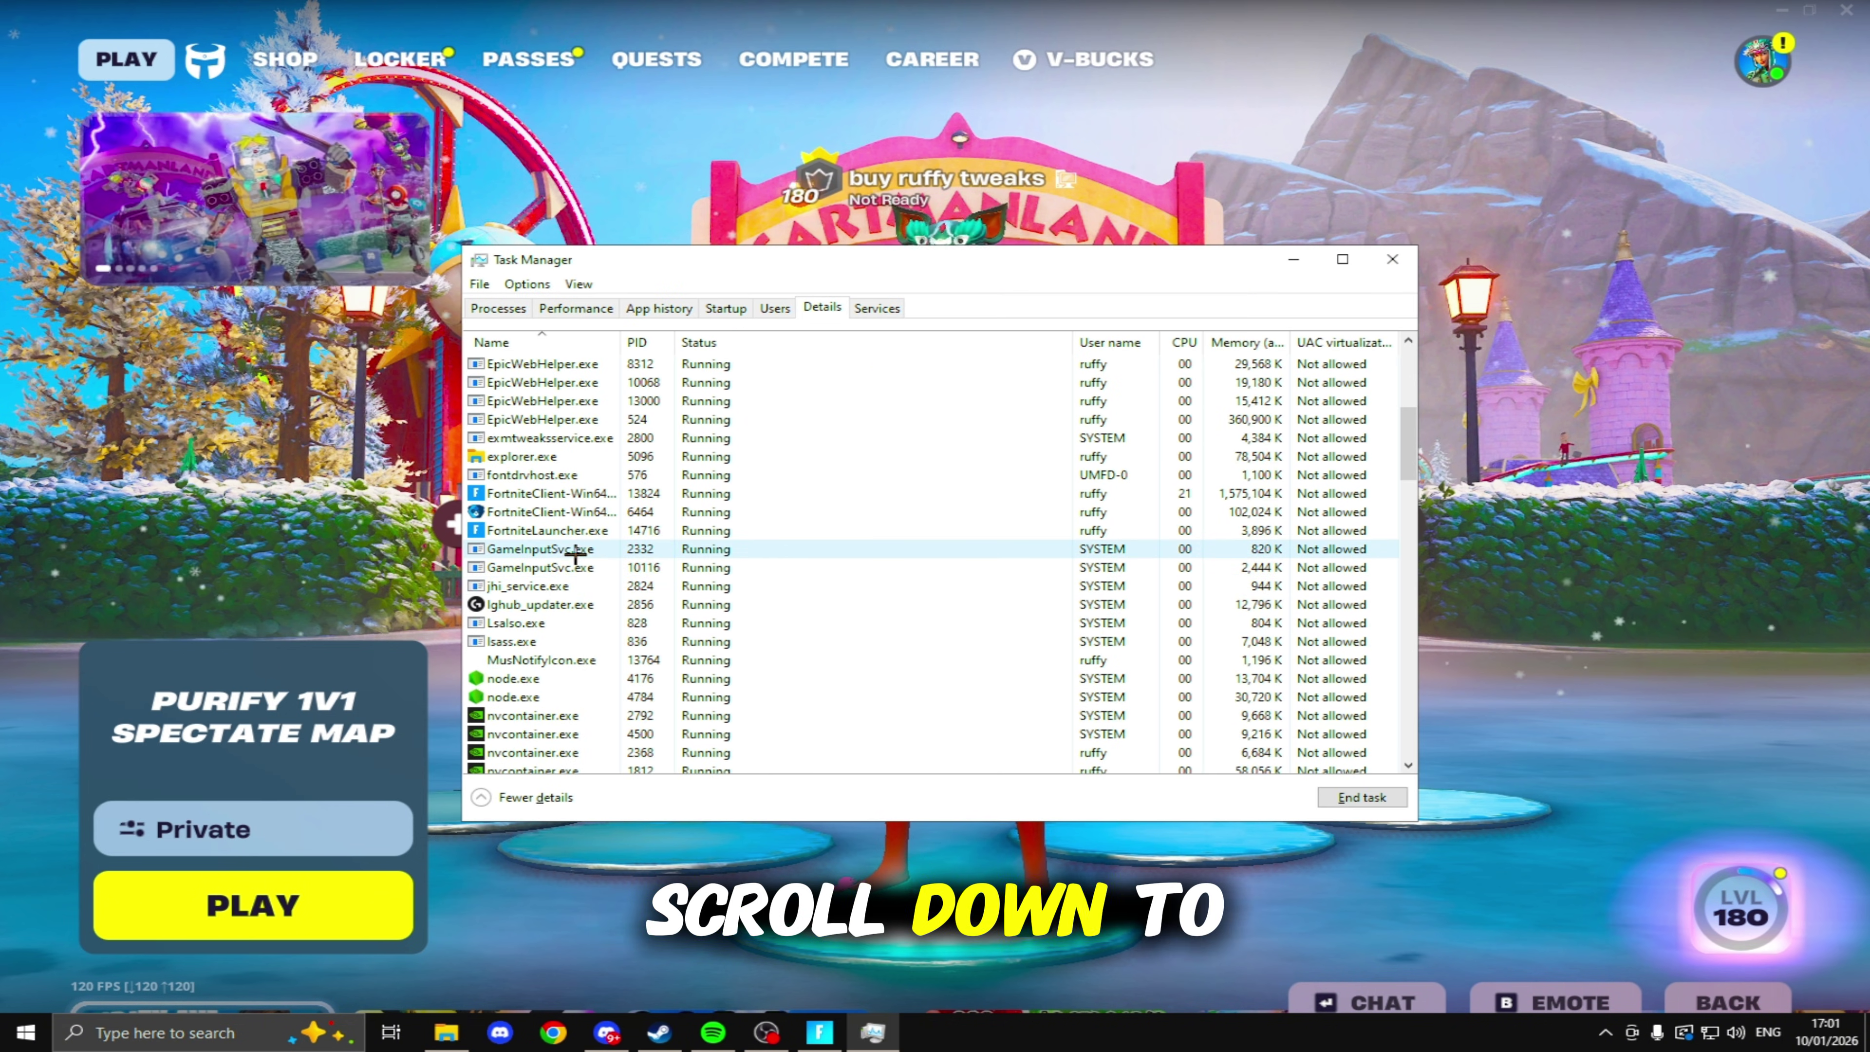
{"action": "right_click", "coordinate": [596, 496]}
{"action": "mouse_move", "coordinate": [654, 579]}
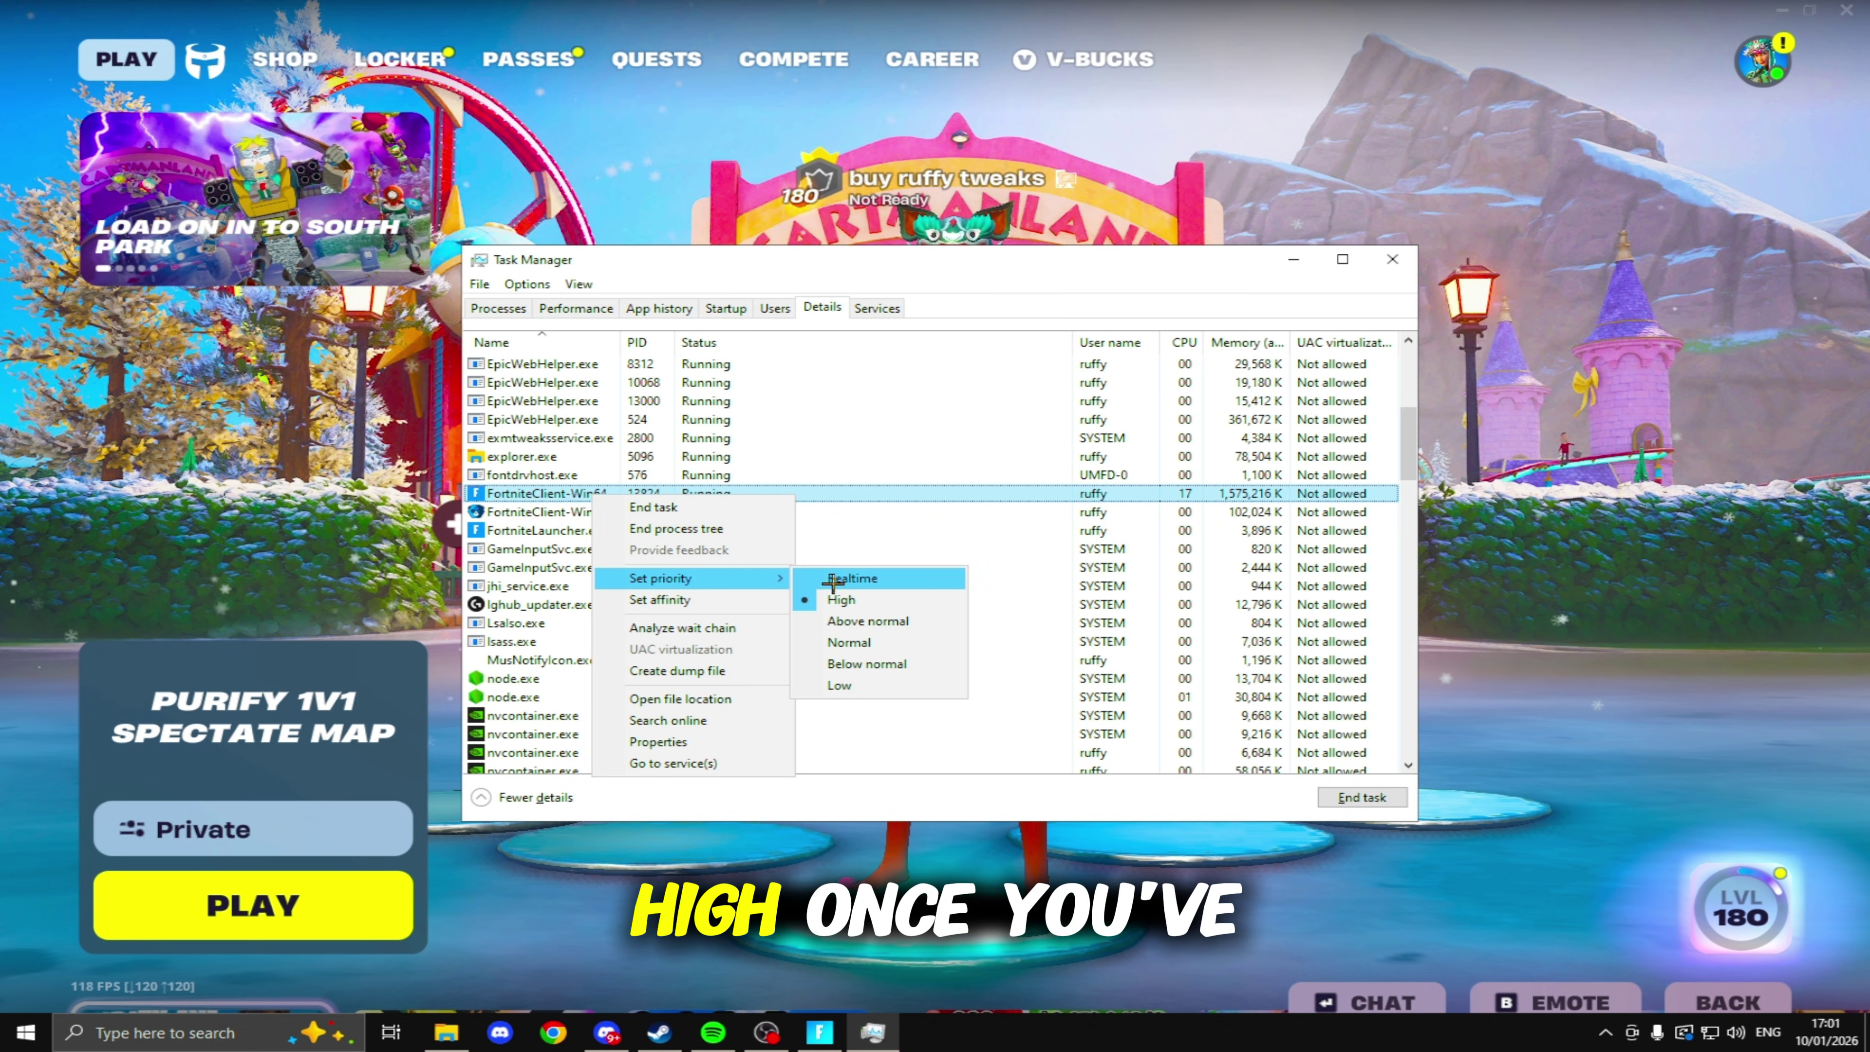
{"action": "left_click", "coordinate": [667, 598]}
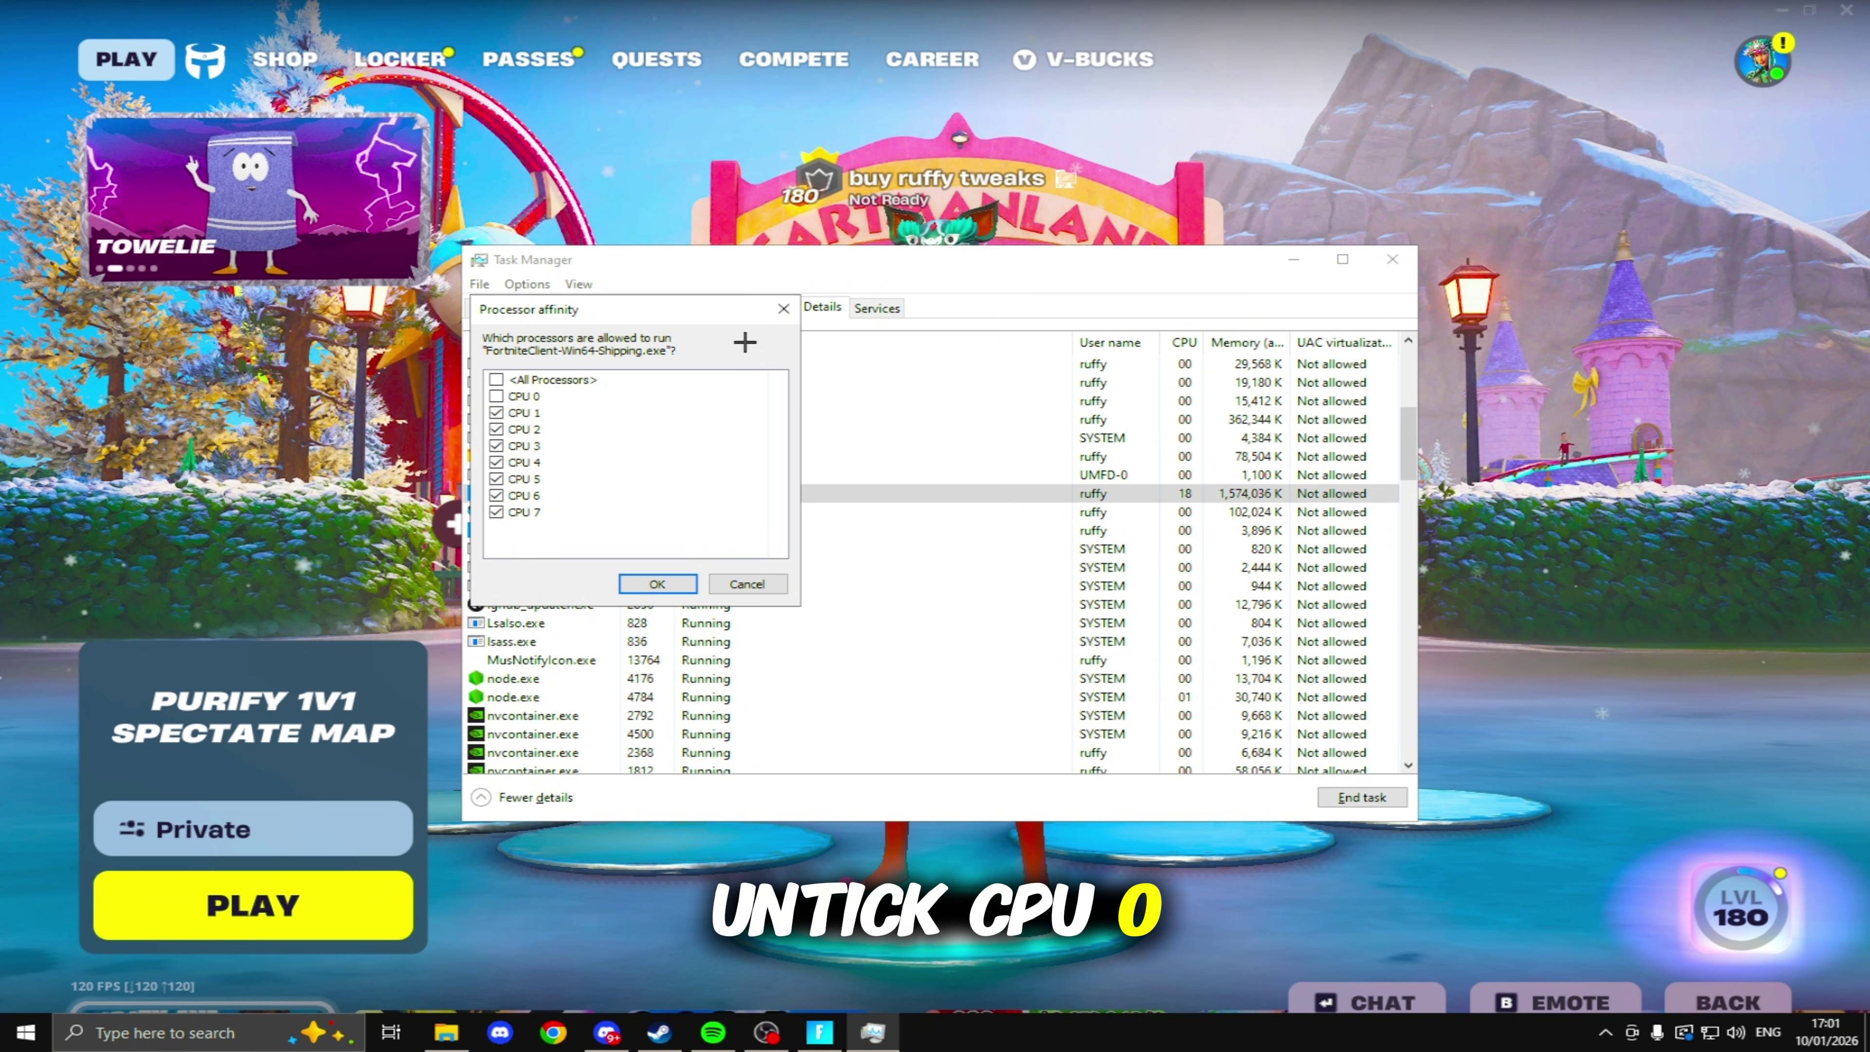
{"action": "left_click", "coordinate": [424, 368]}
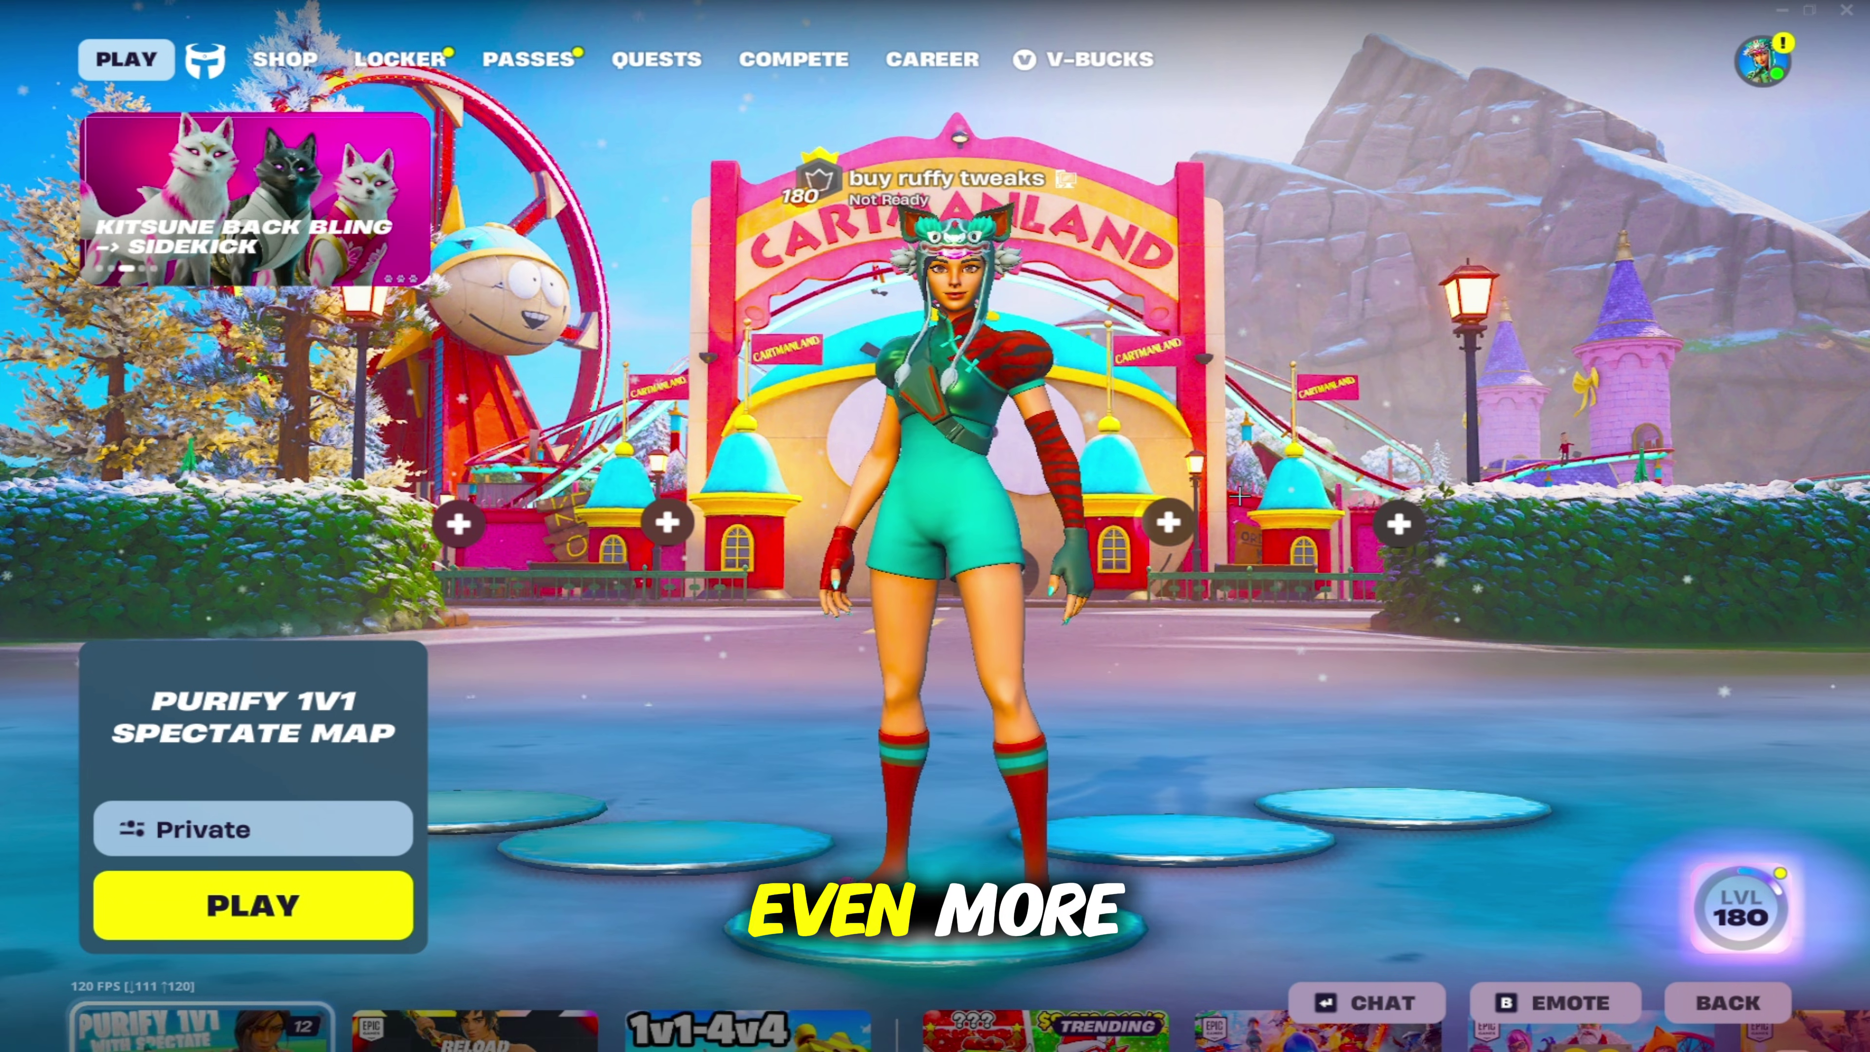